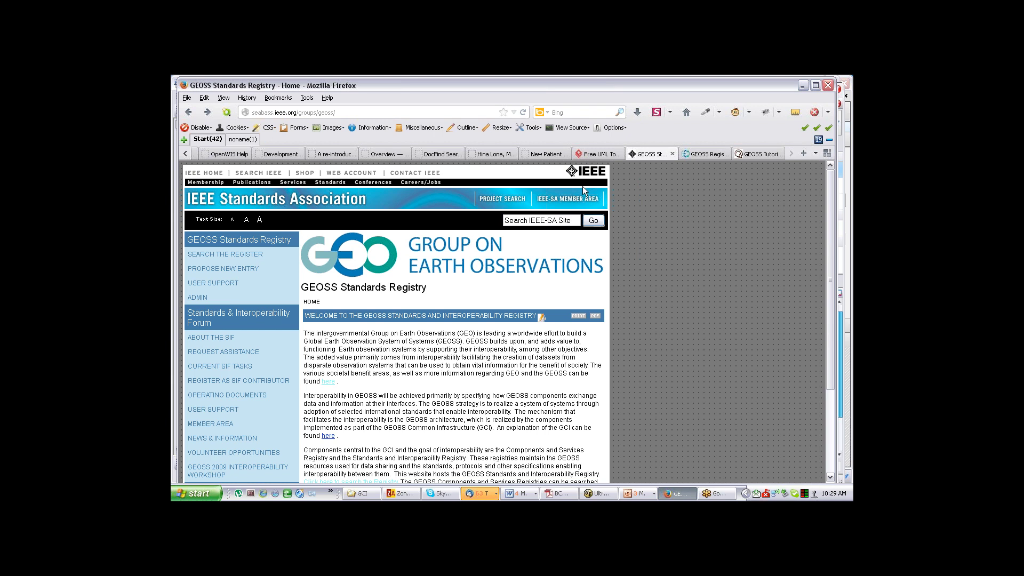
Look over the GEOSS Standards Registry home page and open the page for searching the register.
{"action": "left_click_drag", "start_coordinate": [378, 111], "coordinate": [249, 112]}
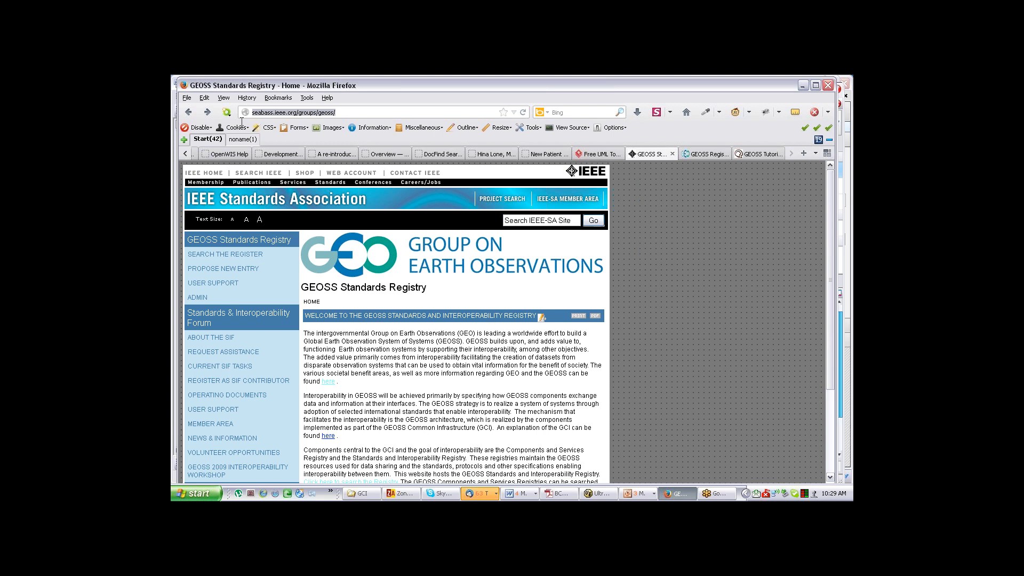
{"action": "left_click", "coordinate": [736, 324]}
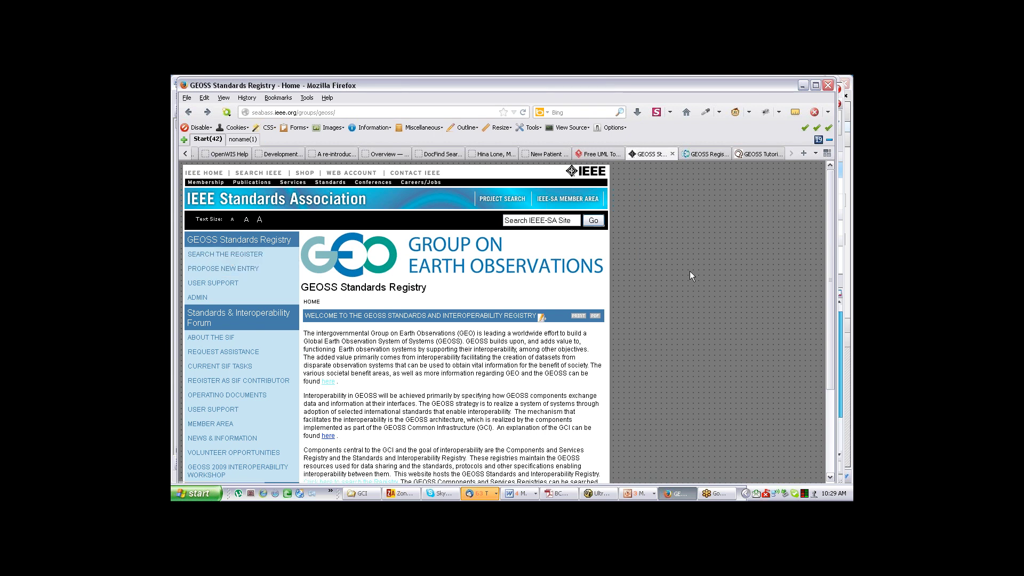
{"action": "scroll", "coordinate": [688, 271], "scroll_direction": "down", "scroll_amount": 1}
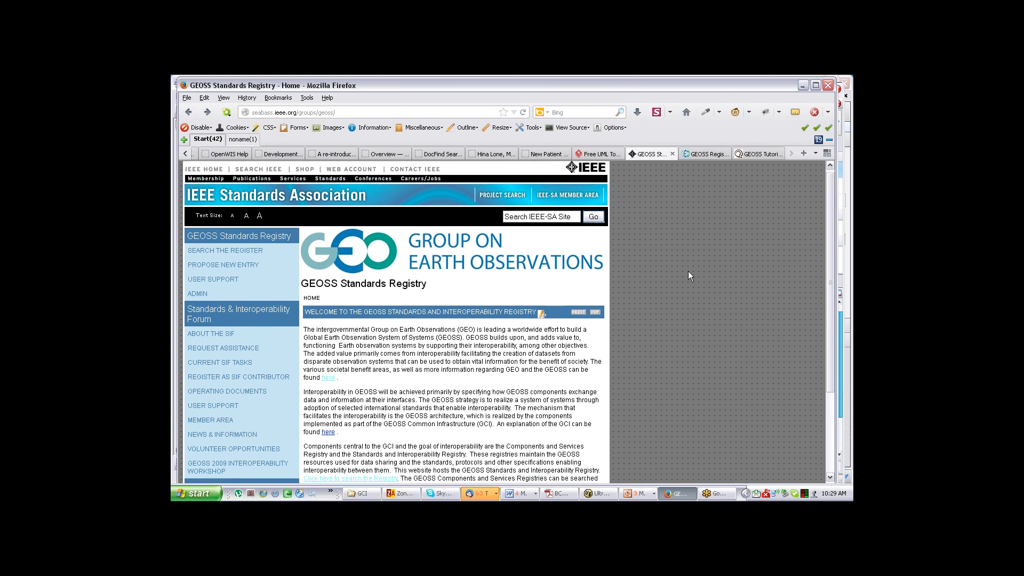
{"action": "scroll", "coordinate": [688, 271], "scroll_direction": "down", "scroll_amount": 3}
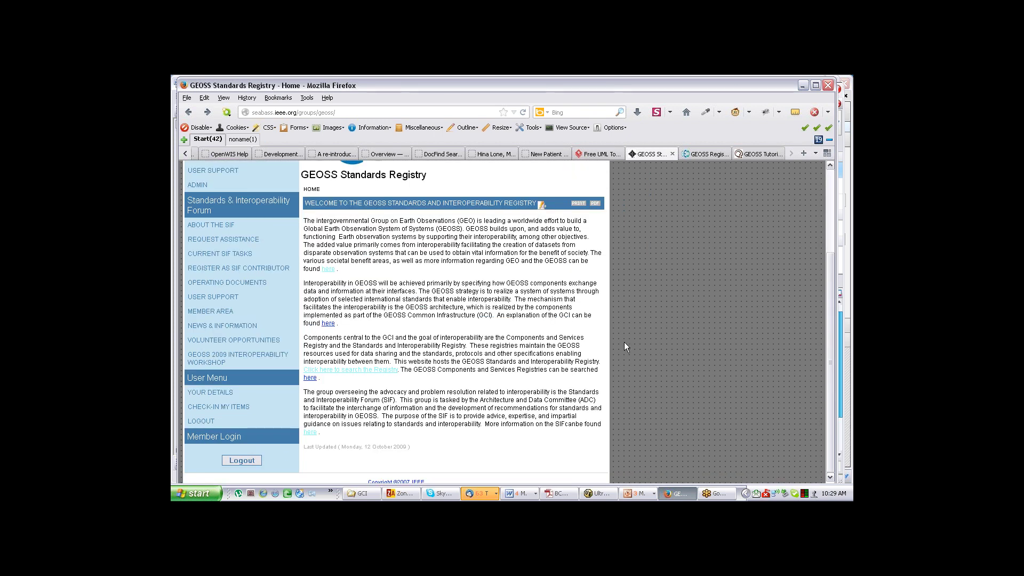
{"action": "scroll", "coordinate": [635, 329], "scroll_direction": "up", "scroll_amount": 3}
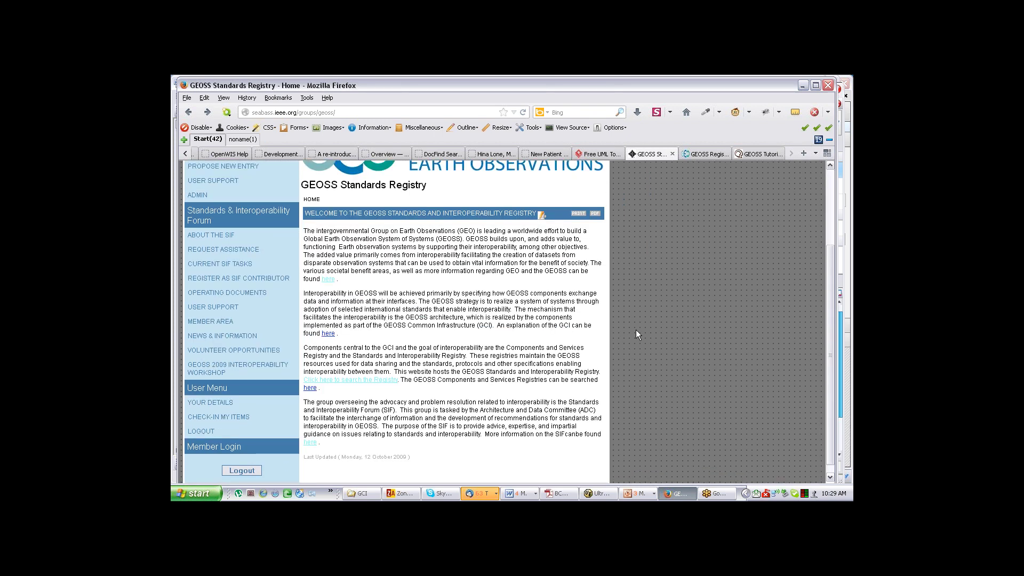
{"action": "mouse_move", "coordinate": [288, 291]}
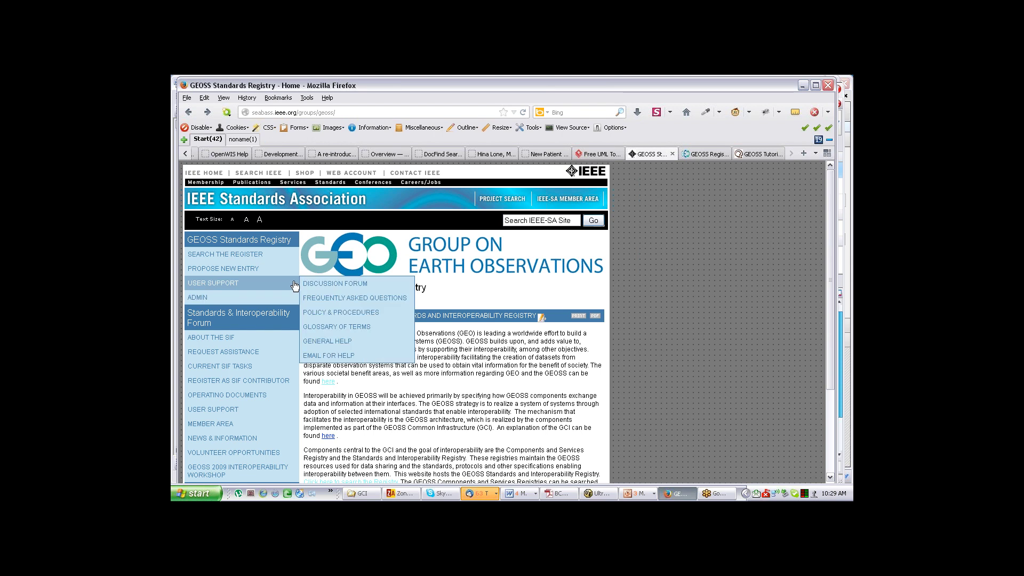
{"action": "left_click", "coordinate": [223, 256]}
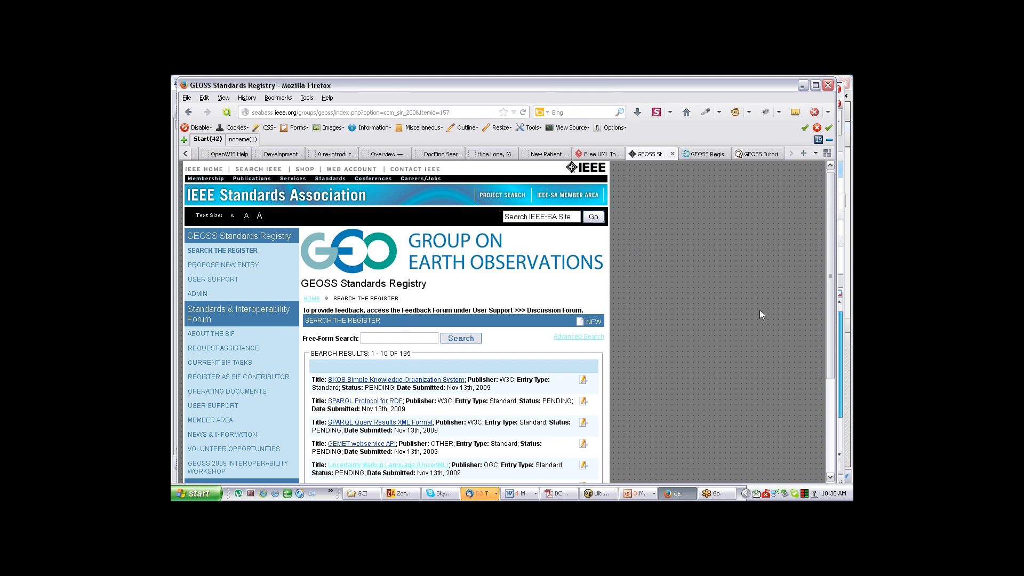
Run a free-form search of the register for "ogc" and review the matching entries.
{"action": "scroll", "coordinate": [762, 325], "scroll_direction": "down", "scroll_amount": 1}
{"action": "scroll", "coordinate": [767, 344], "scroll_direction": "down", "scroll_amount": 3}
{"action": "scroll", "coordinate": [767, 344], "scroll_direction": "up", "scroll_amount": 4}
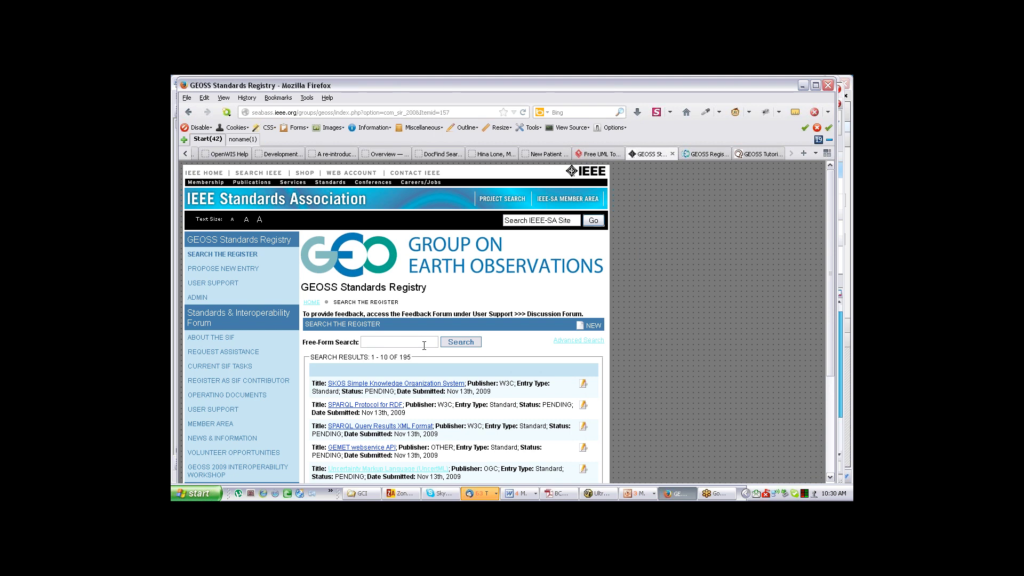
{"action": "left_click", "coordinate": [424, 346]}
{"action": "type", "text": "ogc"}
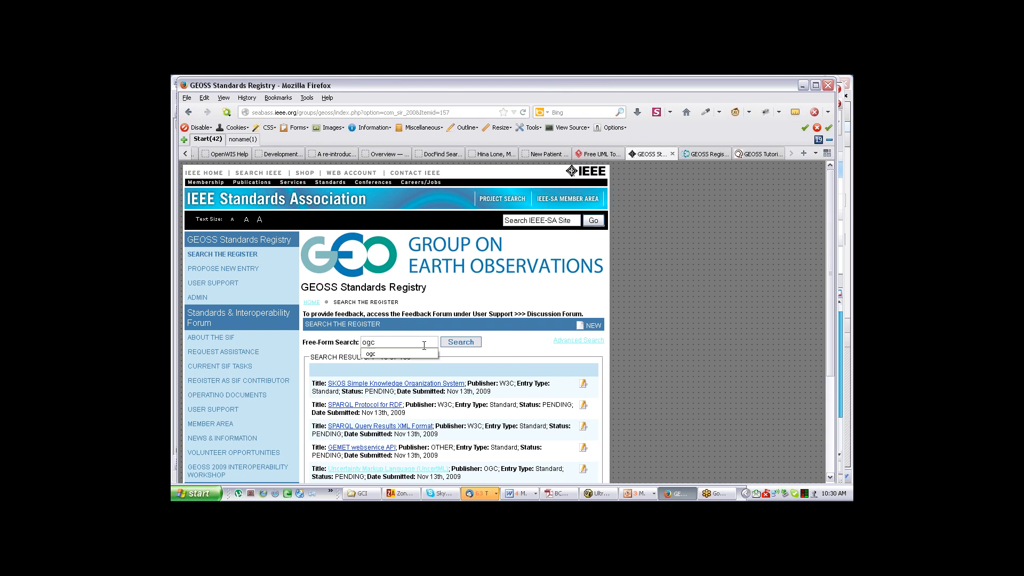
{"action": "key", "text": "Return"}
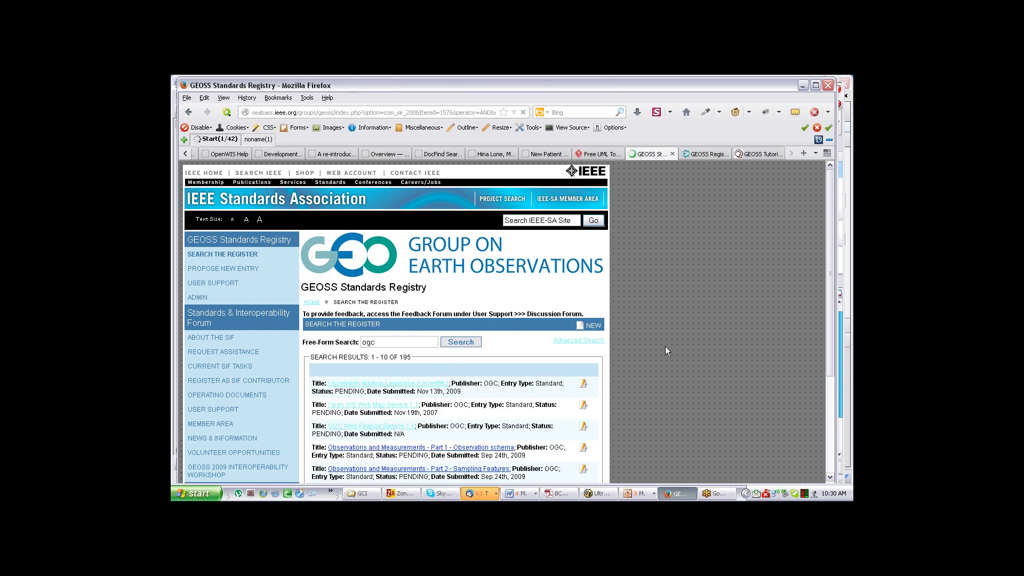
{"action": "scroll", "coordinate": [665, 357], "scroll_direction": "down", "scroll_amount": 1}
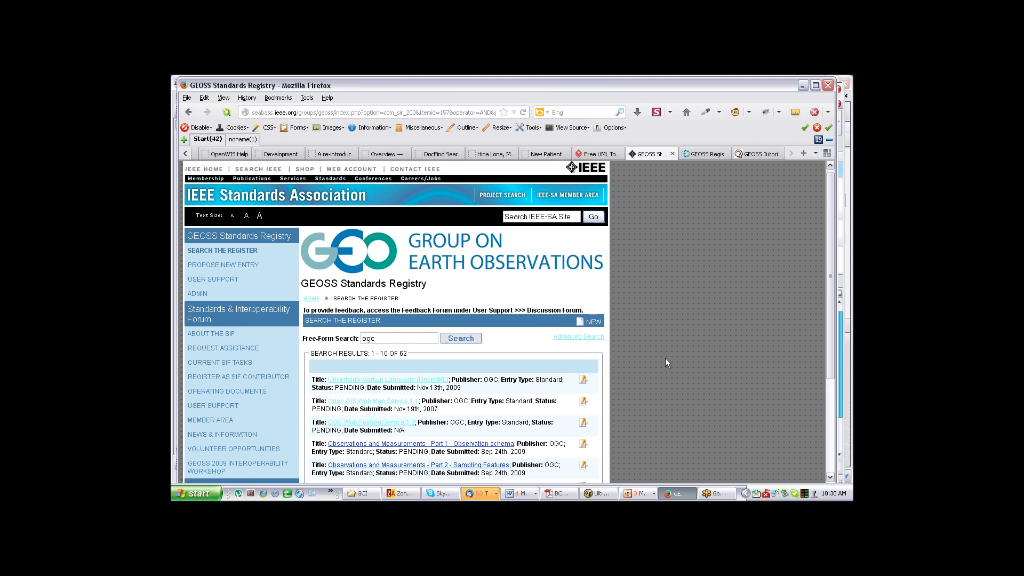
{"action": "scroll", "coordinate": [665, 359], "scroll_direction": "down", "scroll_amount": 2}
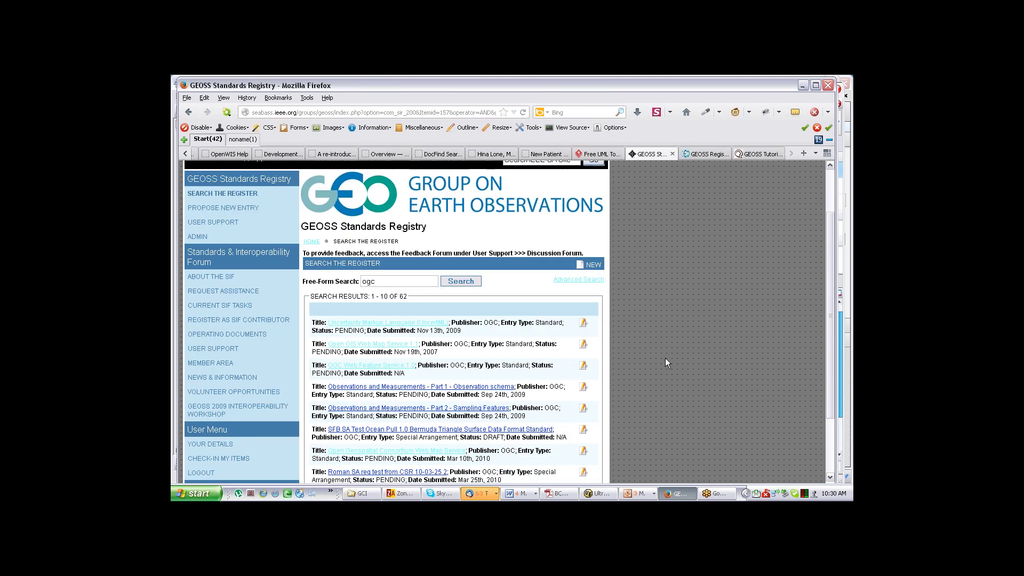
{"action": "scroll", "coordinate": [665, 357], "scroll_direction": "down", "scroll_amount": 3}
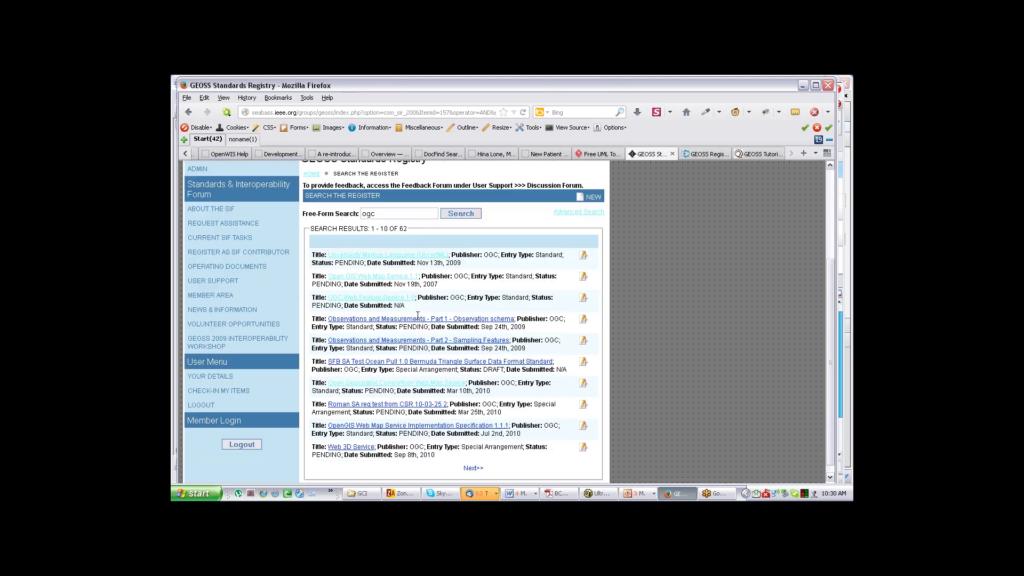
{"action": "scroll", "coordinate": [667, 294], "scroll_direction": "up", "scroll_amount": 1}
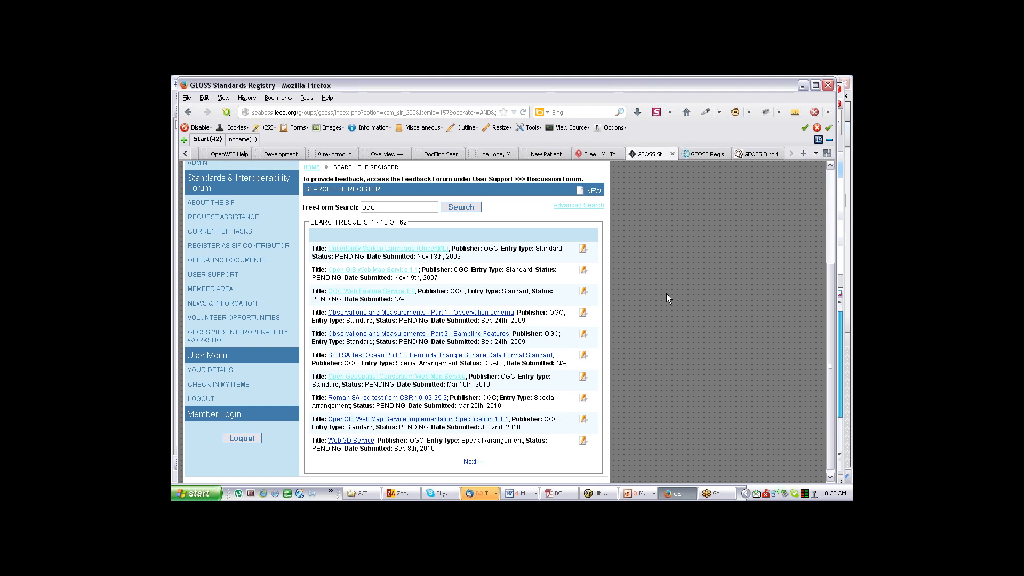
{"action": "scroll", "coordinate": [666, 298], "scroll_direction": "up", "scroll_amount": 5}
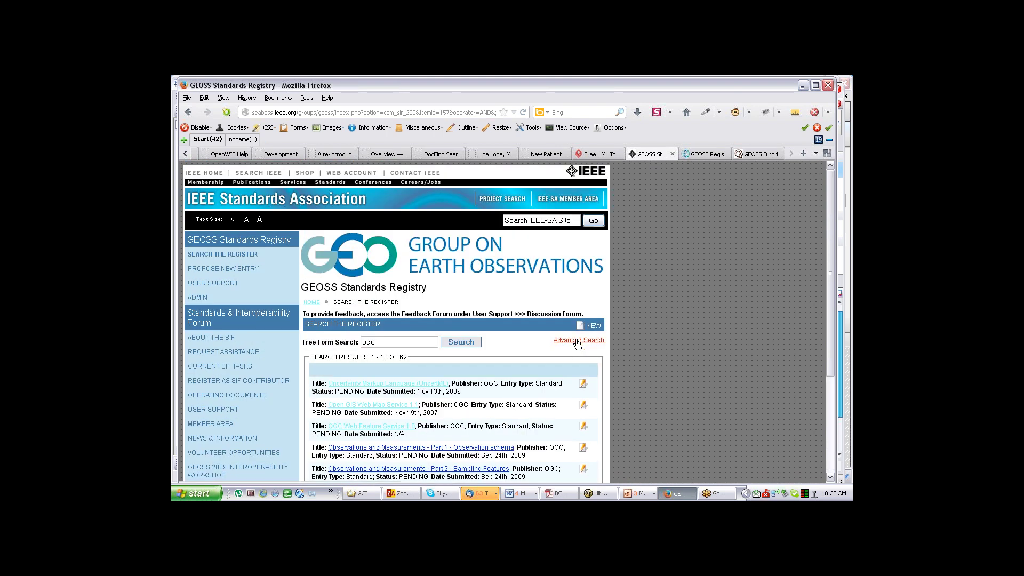
Run an advanced search of the register for the taxonomy category Streaming Protocols and review the matching entries.
{"action": "left_click", "coordinate": [577, 342]}
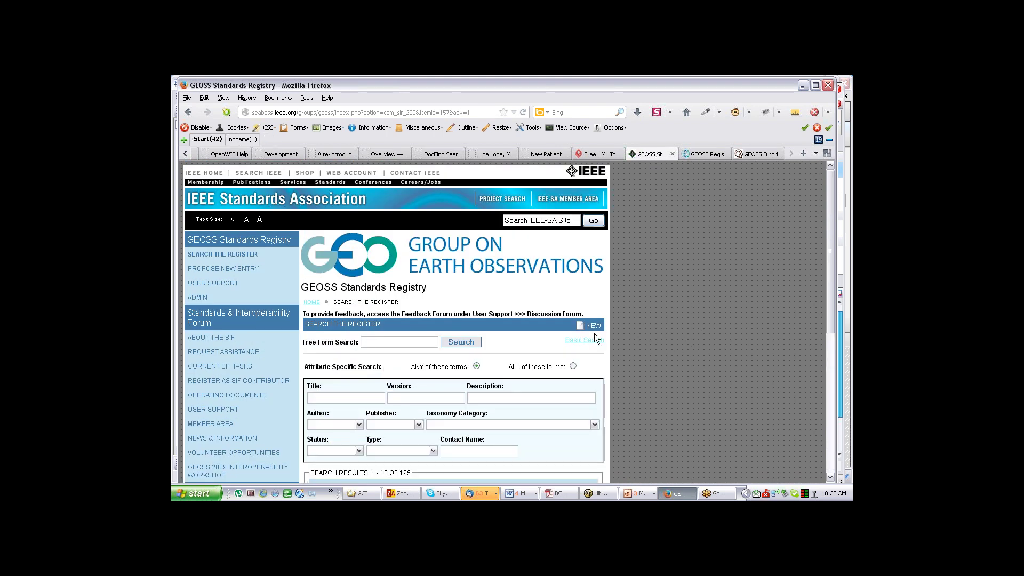
{"action": "scroll", "coordinate": [678, 336], "scroll_direction": "down", "scroll_amount": 3}
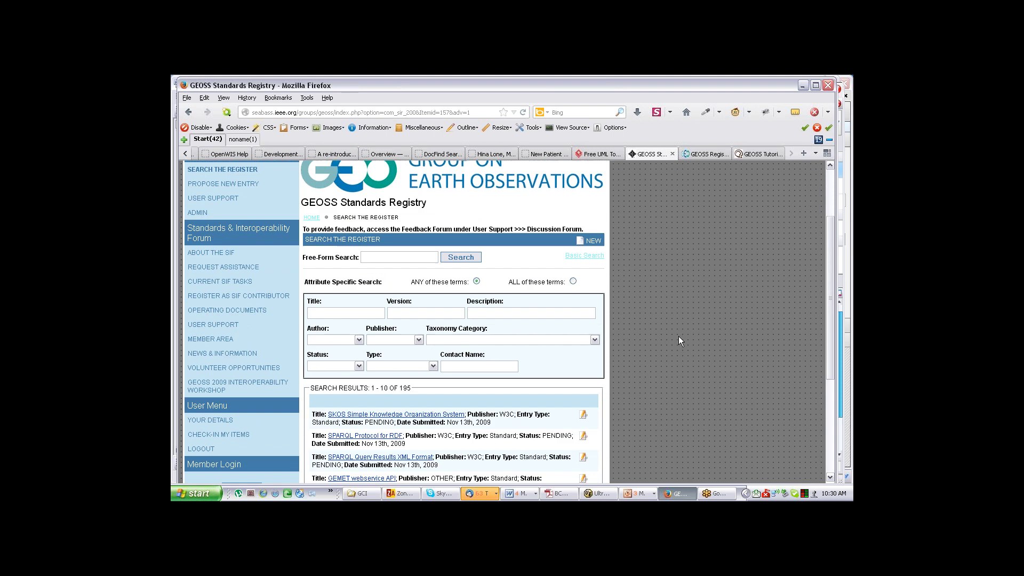
{"action": "scroll", "coordinate": [678, 336], "scroll_direction": "down", "scroll_amount": 1}
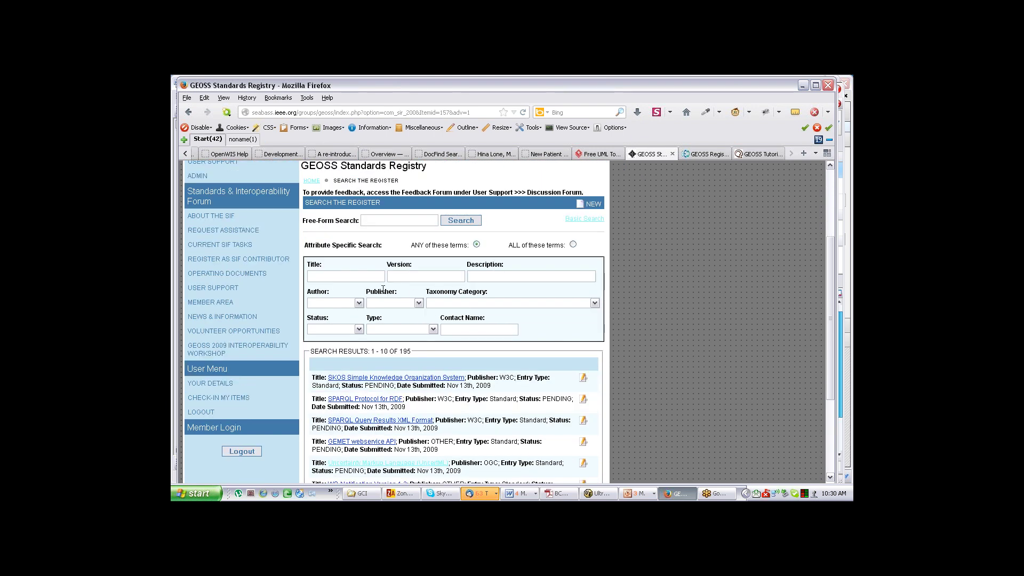
{"action": "left_click", "coordinate": [489, 304]}
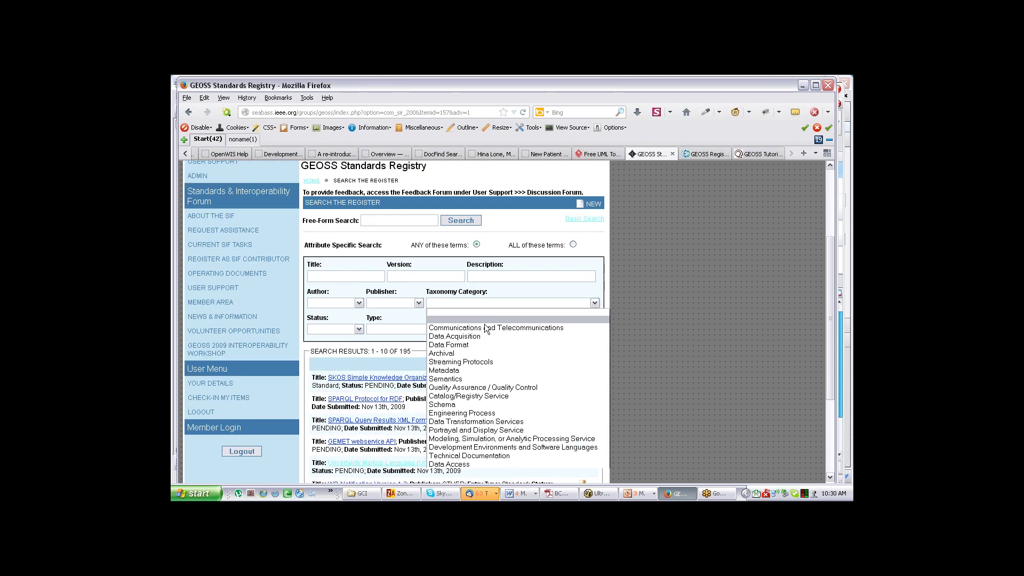
{"action": "left_click", "coordinate": [471, 361]}
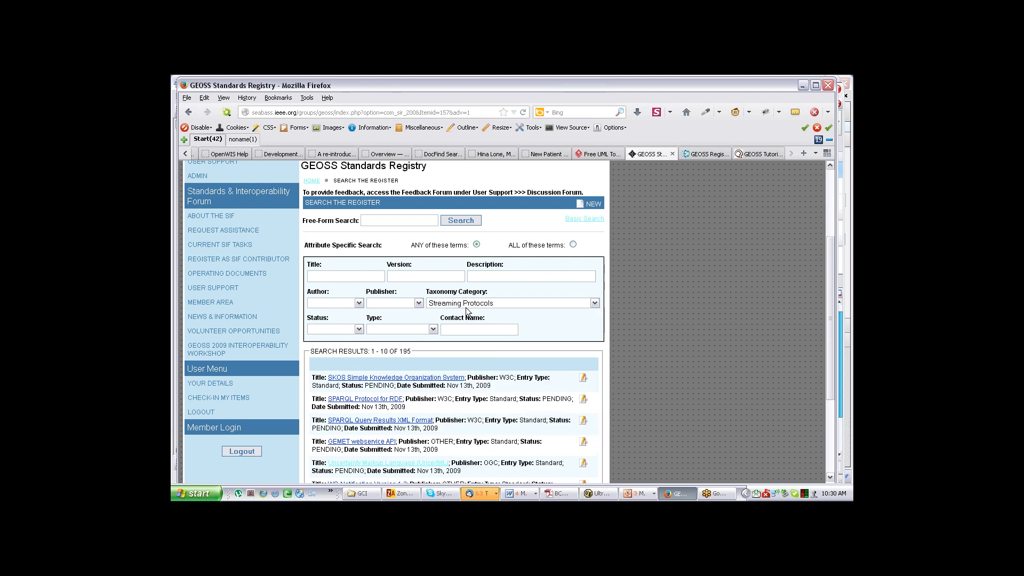
{"action": "left_click", "coordinate": [470, 219]}
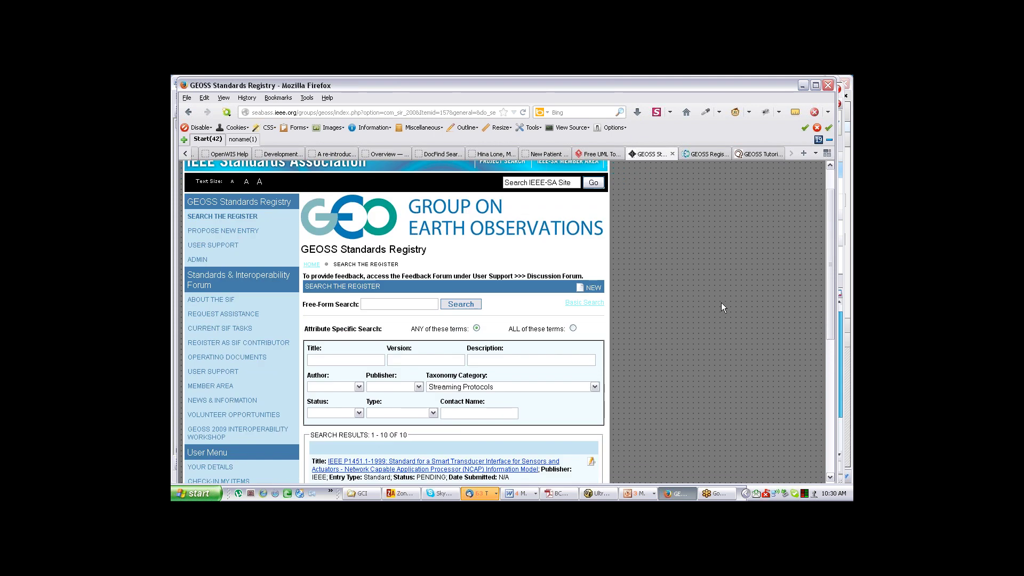
{"action": "scroll", "coordinate": [721, 307], "scroll_direction": "down", "scroll_amount": 5}
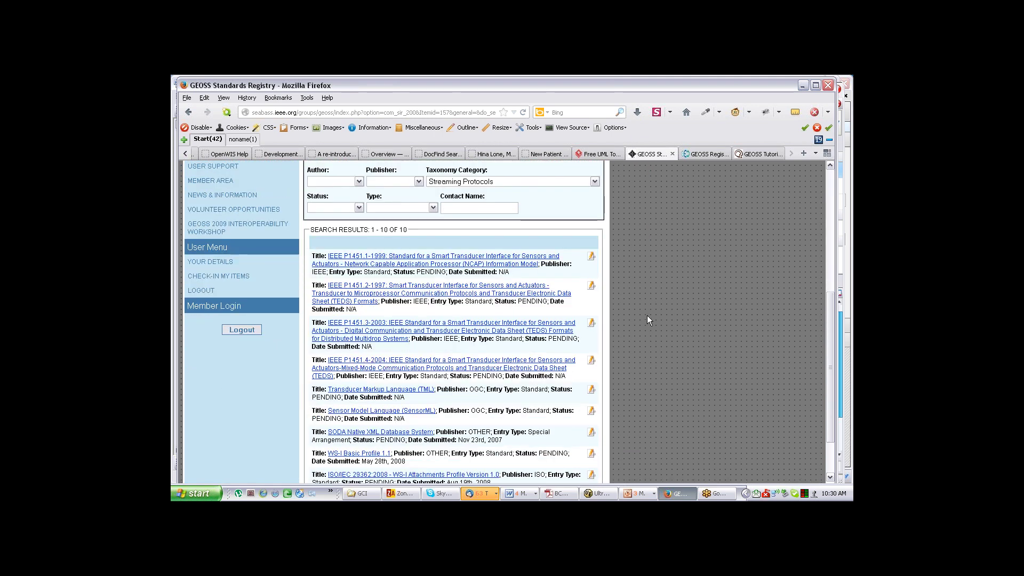
{"action": "scroll", "coordinate": [647, 319], "scroll_direction": "up", "scroll_amount": 1}
{"action": "scroll", "coordinate": [647, 315], "scroll_direction": "up", "scroll_amount": 4}
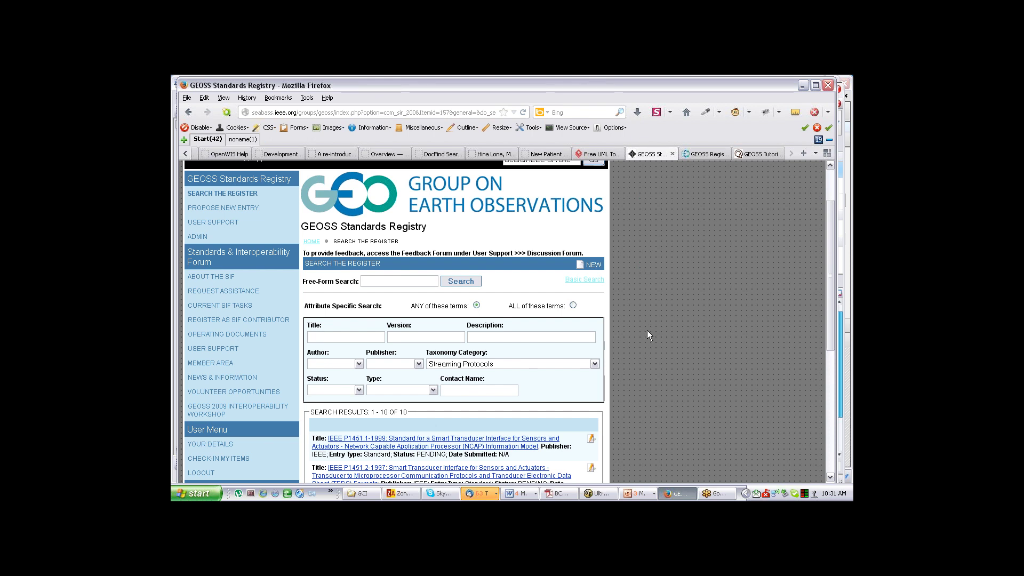
{"action": "scroll", "coordinate": [647, 331], "scroll_direction": "down", "scroll_amount": 1}
{"action": "scroll", "coordinate": [647, 335], "scroll_direction": "down", "scroll_amount": 2}
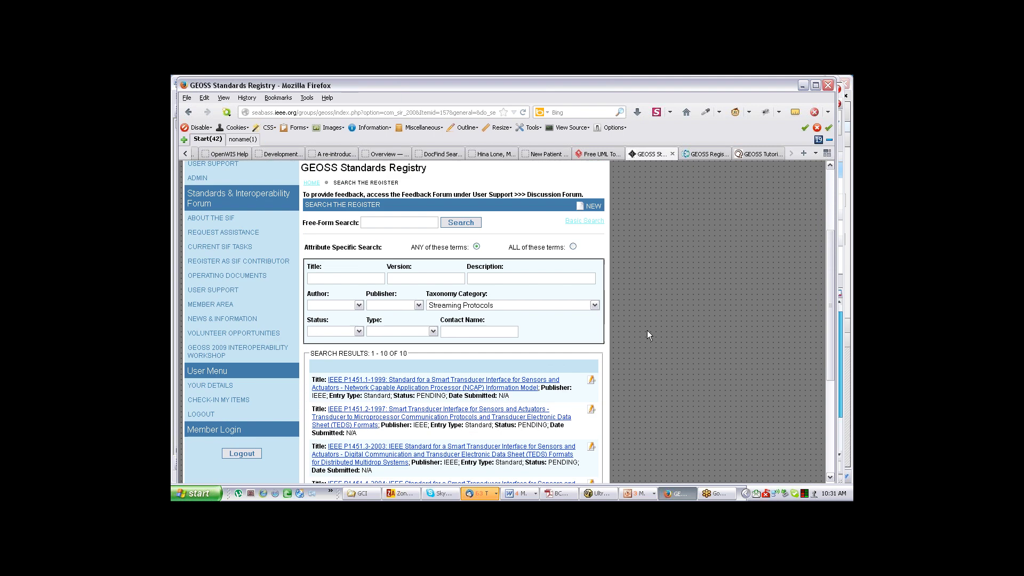
{"action": "scroll", "coordinate": [263, 300], "scroll_direction": "down", "scroll_amount": 1}
Open the form for proposing a new standard or special arrangement and look through its fields.
{"action": "scroll", "coordinate": [263, 299], "scroll_direction": "up", "scroll_amount": 3}
{"action": "left_click", "coordinate": [226, 209]}
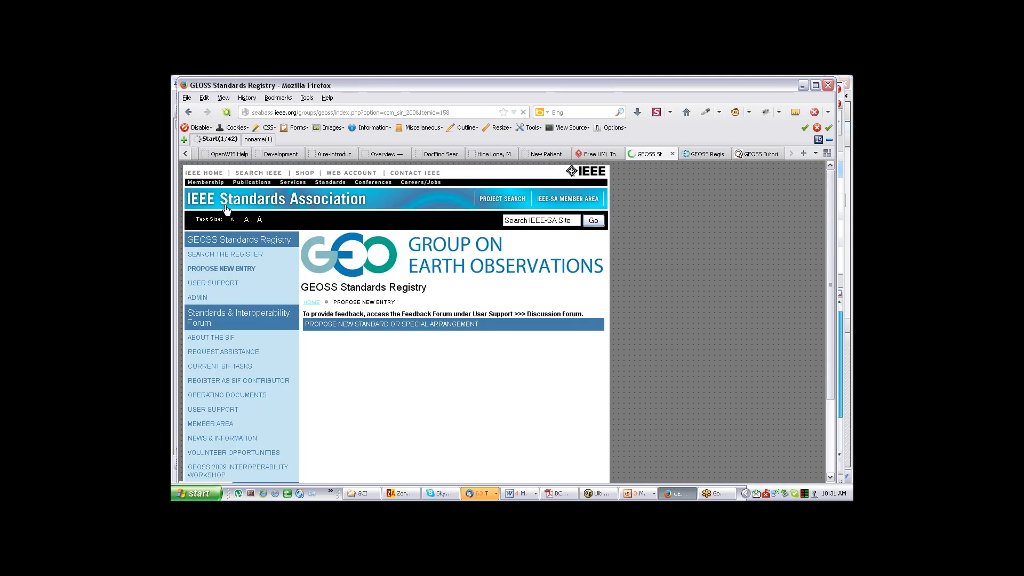
{"action": "scroll", "coordinate": [709, 401], "scroll_direction": "down", "scroll_amount": 1}
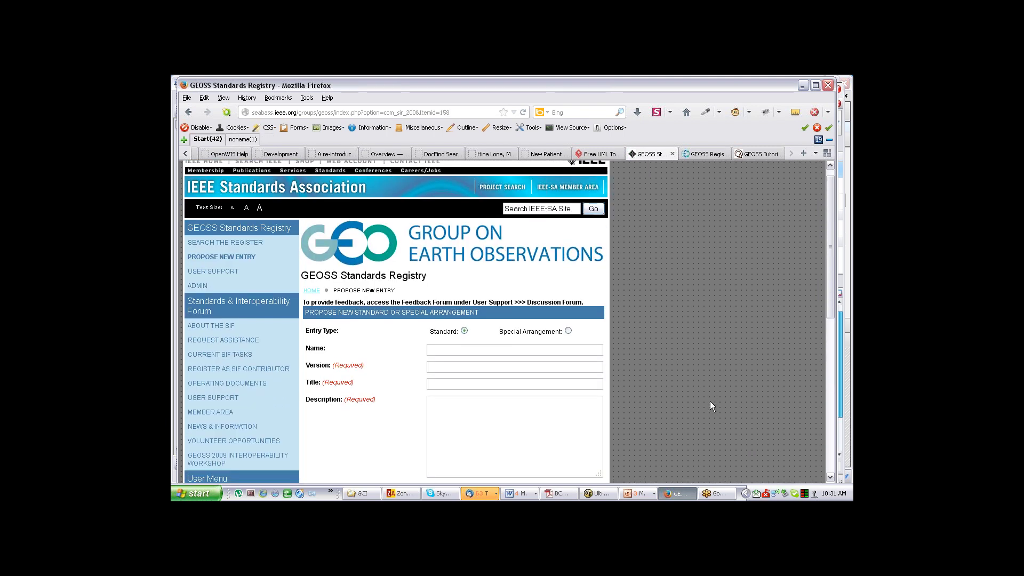
{"action": "scroll", "coordinate": [709, 400], "scroll_direction": "down", "scroll_amount": 4}
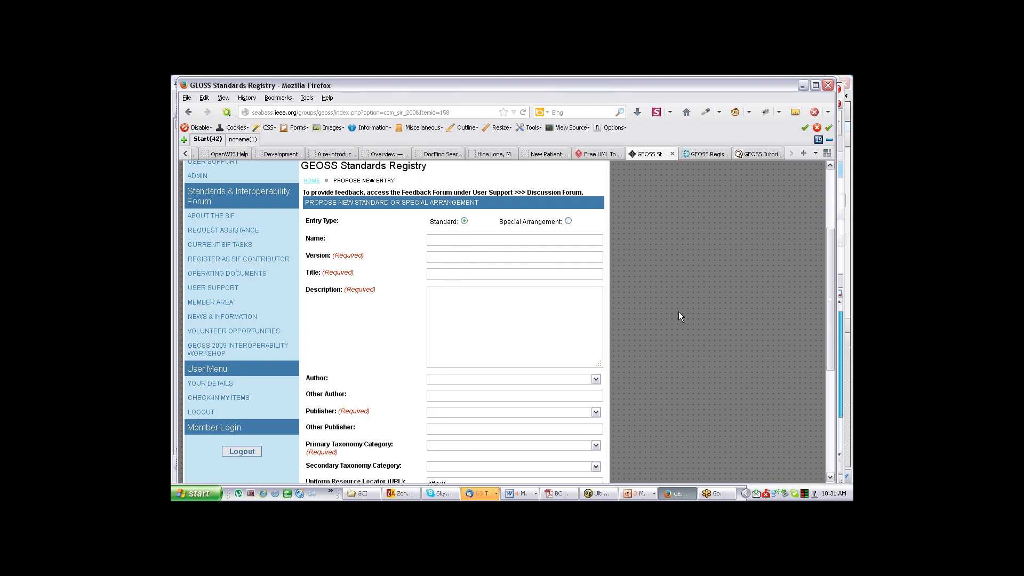
{"action": "scroll", "coordinate": [678, 311], "scroll_direction": "down", "scroll_amount": 4}
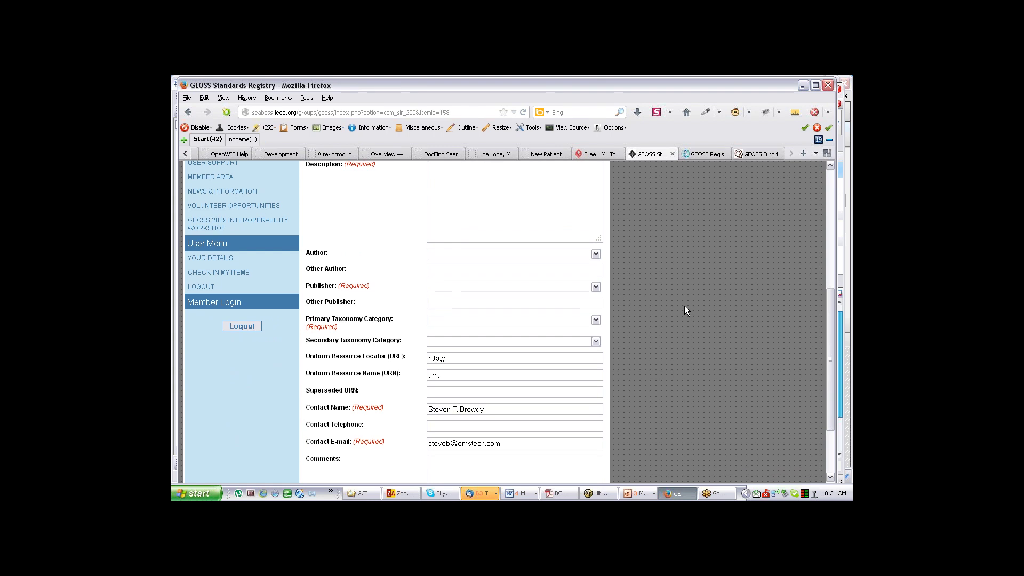
{"action": "scroll", "coordinate": [685, 311], "scroll_direction": "down", "scroll_amount": 3}
Check the choices offered for the primary and secondary taxonomy categories, leaving both blank.
{"action": "left_click", "coordinate": [488, 233]}
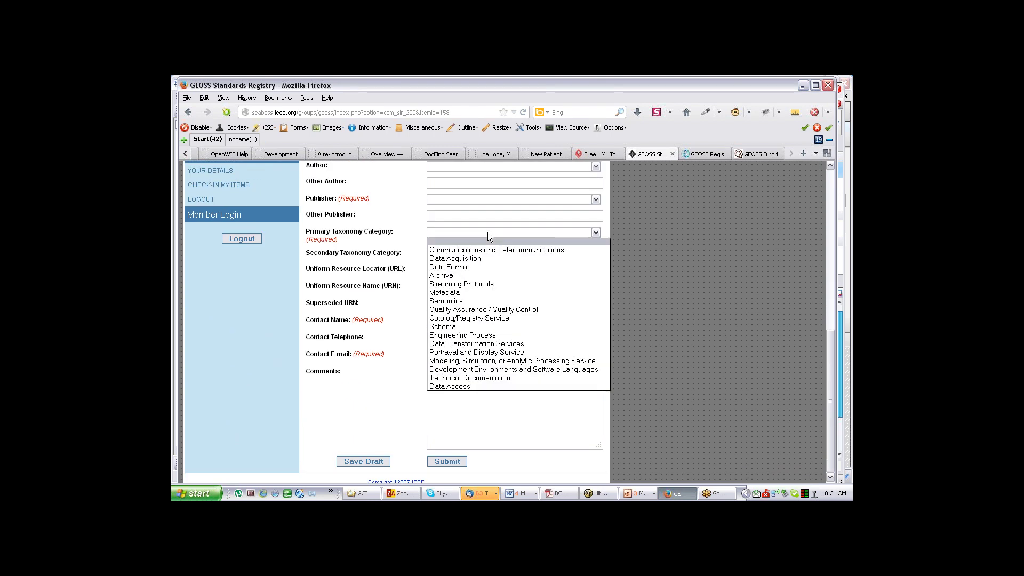
{"action": "left_click", "coordinate": [488, 232]}
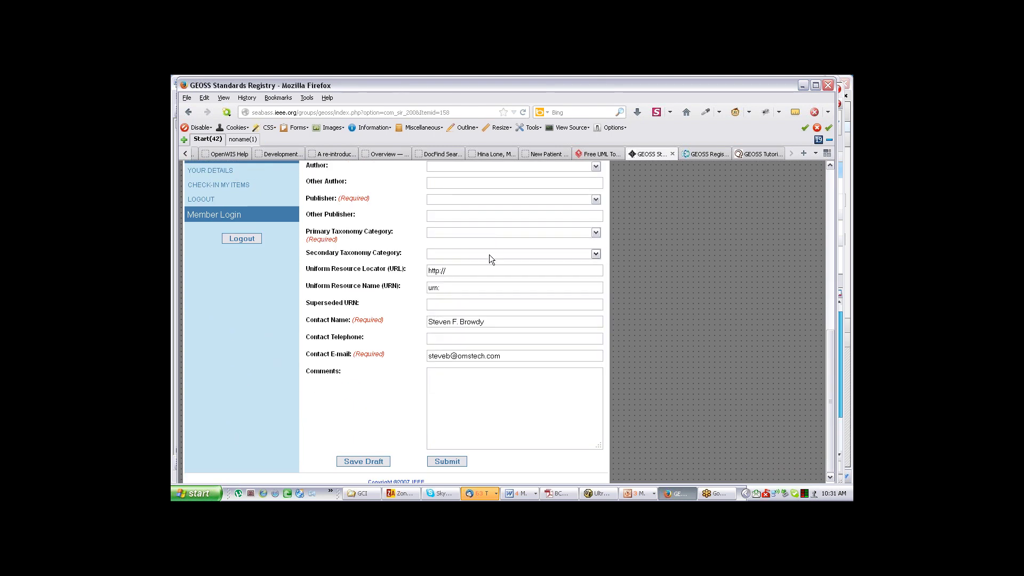
{"action": "left_click", "coordinate": [489, 255]}
{"action": "left_click", "coordinate": [489, 256]}
Review the proposal form's entry type options and its name, version, title and description fields.
{"action": "scroll", "coordinate": [677, 293], "scroll_direction": "up", "scroll_amount": 5}
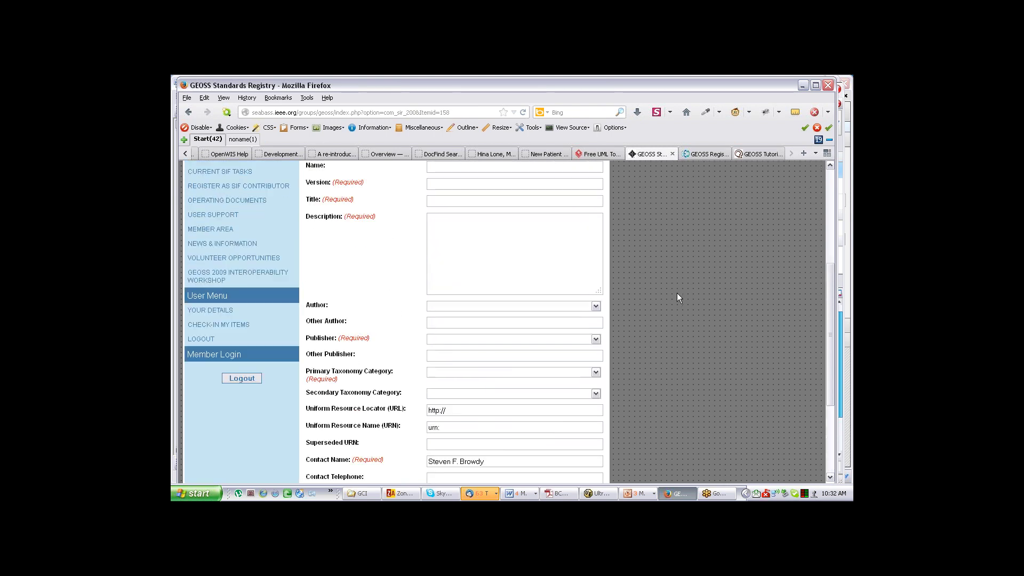
{"action": "scroll", "coordinate": [677, 292], "scroll_direction": "up", "scroll_amount": 4}
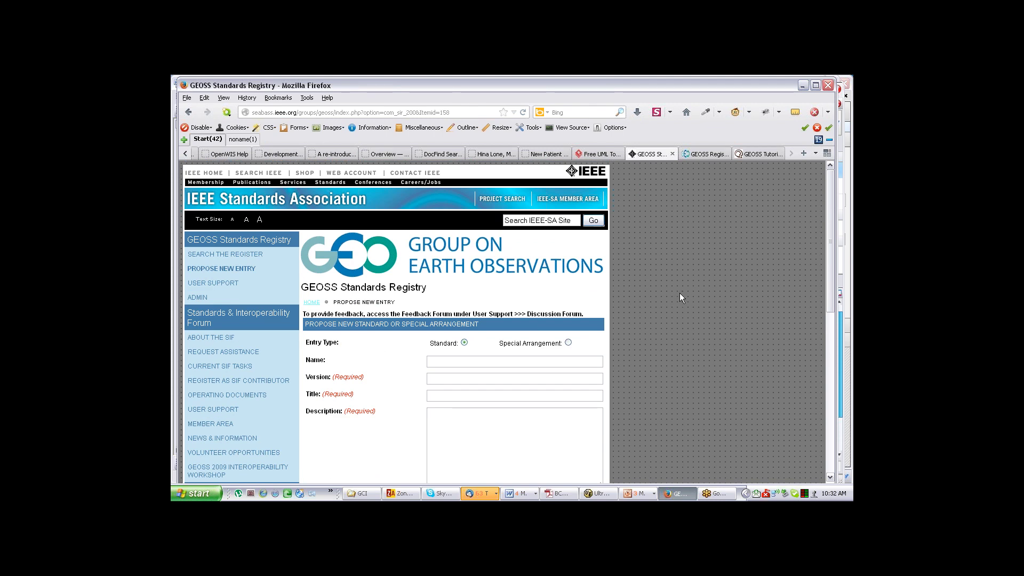
{"action": "scroll", "coordinate": [679, 297], "scroll_direction": "down", "scroll_amount": 1}
{"action": "scroll", "coordinate": [679, 293], "scroll_direction": "down", "scroll_amount": 3}
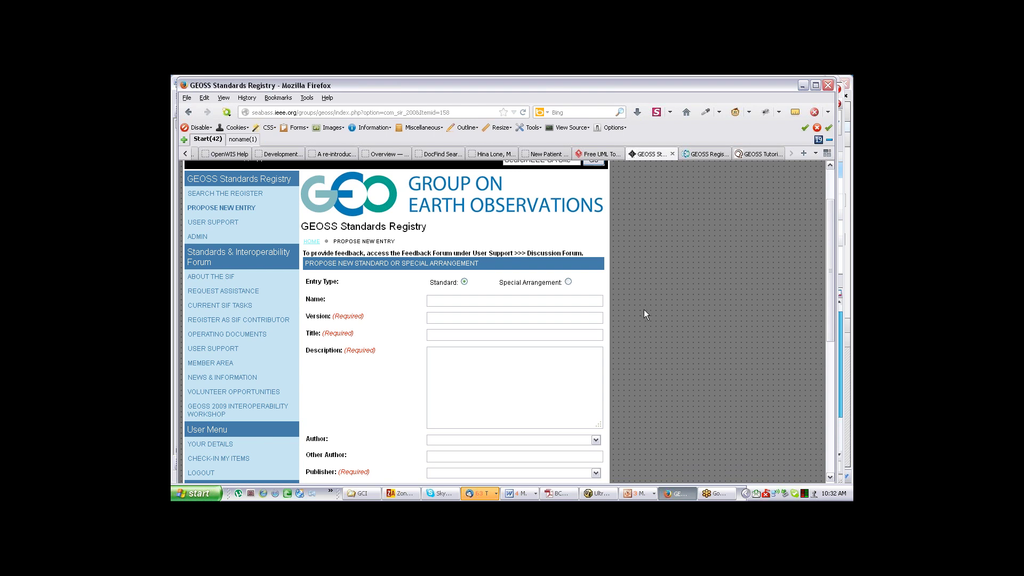
{"action": "scroll", "coordinate": [660, 313], "scroll_direction": "up", "scroll_amount": 2}
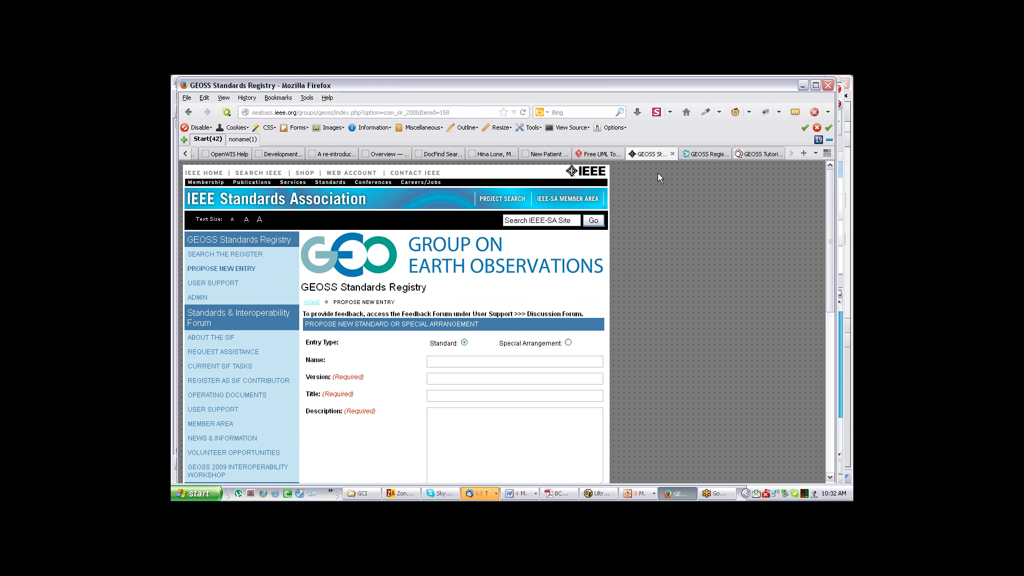
{"action": "scroll", "coordinate": [559, 323], "scroll_direction": "down", "scroll_amount": 1}
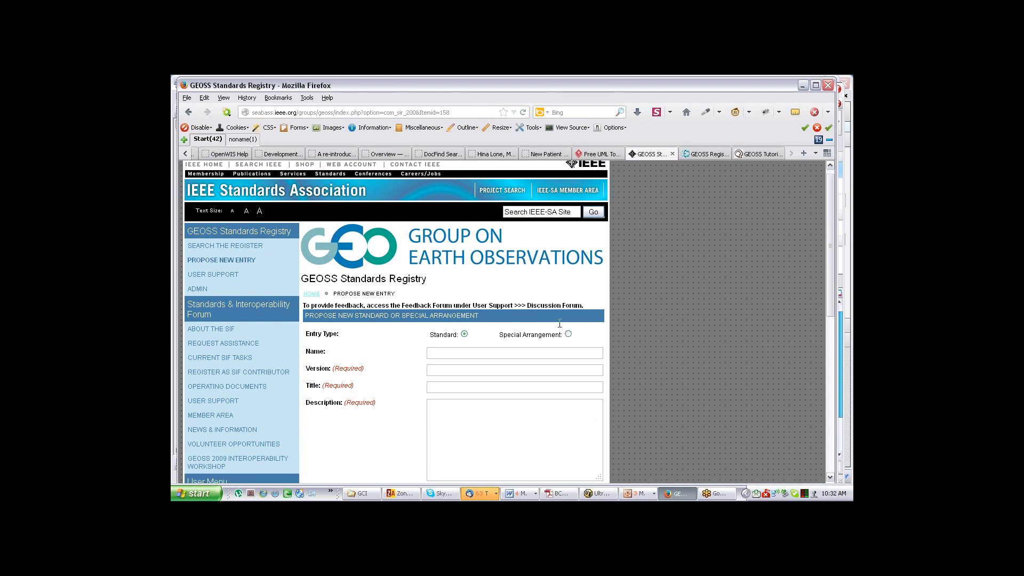
{"action": "scroll", "coordinate": [544, 318], "scroll_direction": "down", "scroll_amount": 2}
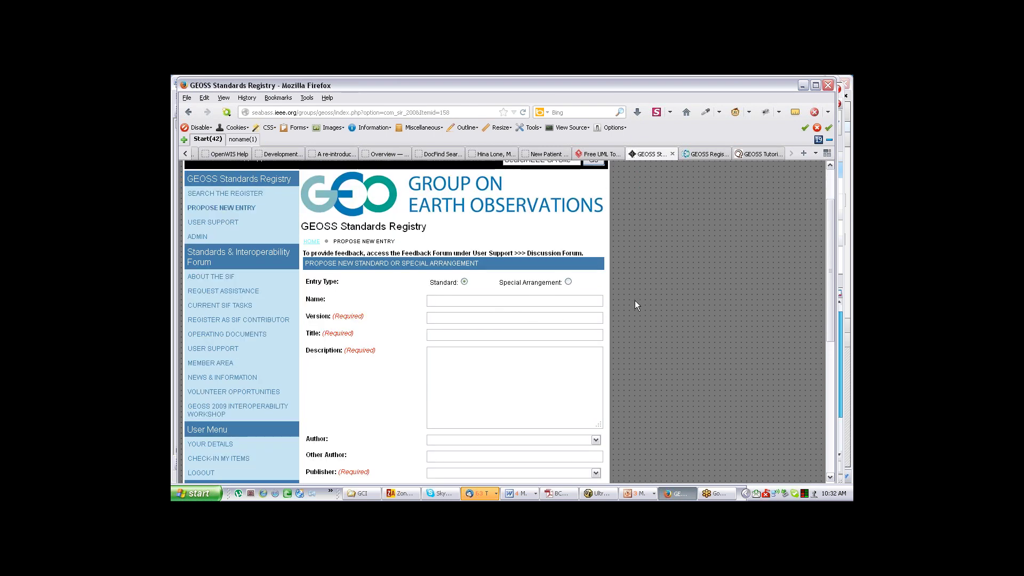
{"action": "scroll", "coordinate": [635, 302], "scroll_direction": "up", "scroll_amount": 2}
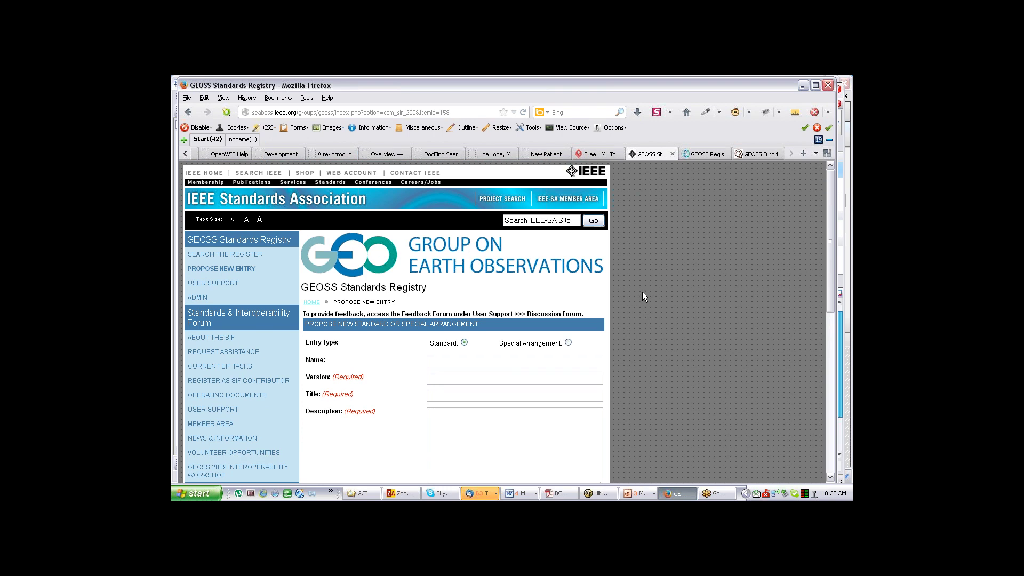
Switch to the GEOSS Registry Publication Portal, run a resource discovery search for "water" and look over the matching resources.
{"action": "left_click", "coordinate": [705, 154]}
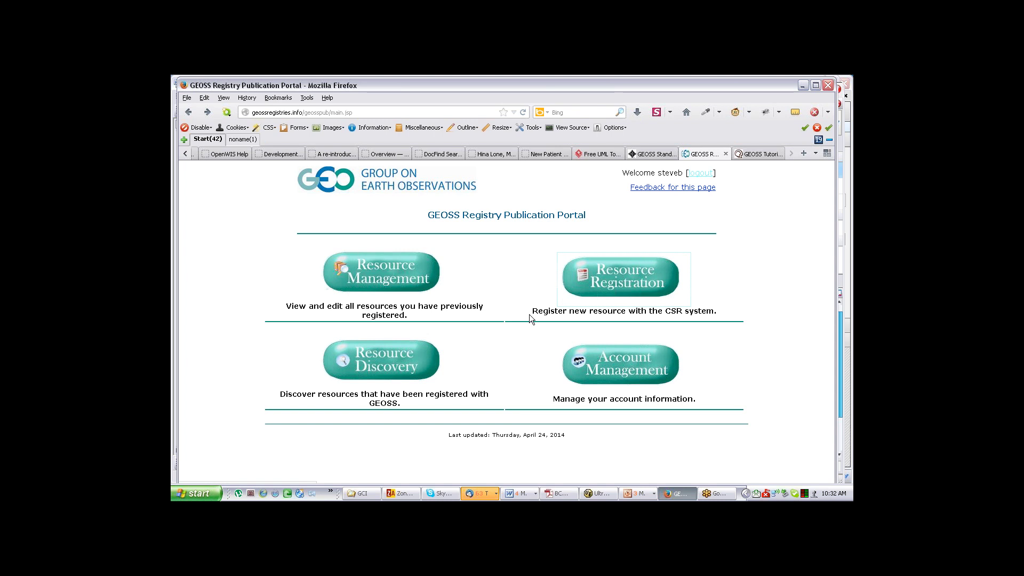
{"action": "left_click", "coordinate": [385, 362]}
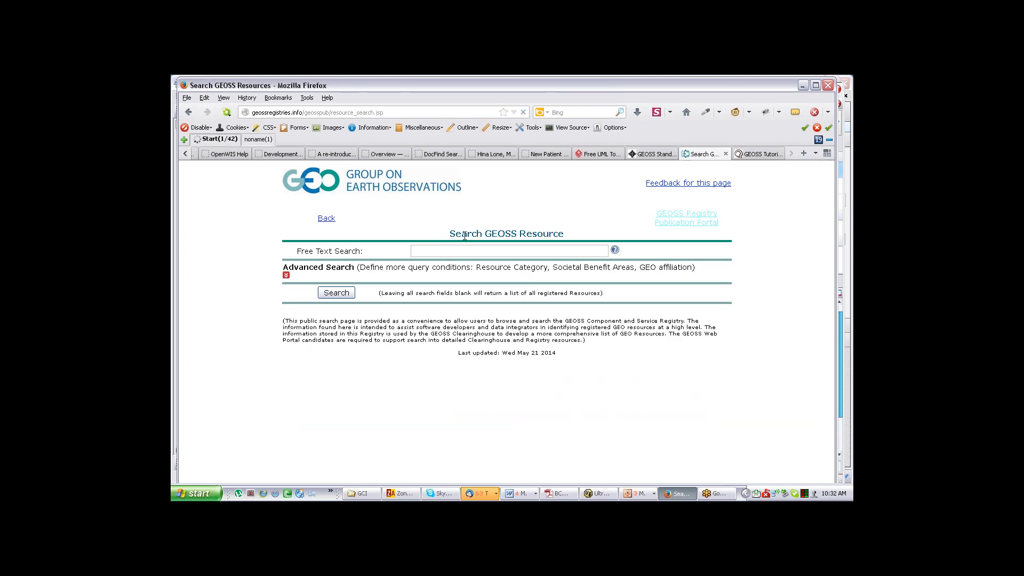
{"action": "left_click", "coordinate": [427, 251]}
{"action": "type", "text": "wa"}
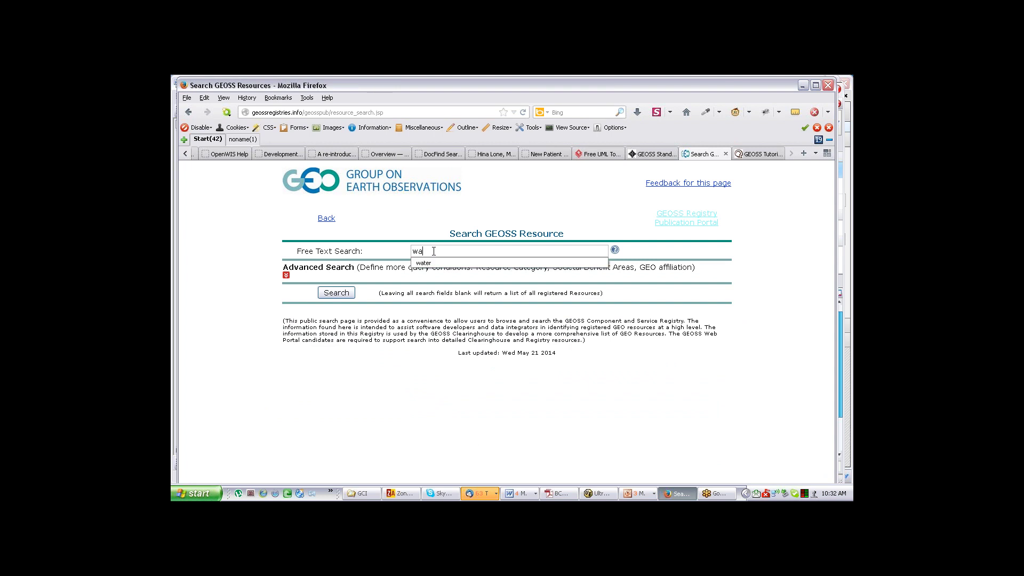
{"action": "type", "text": "ter"}
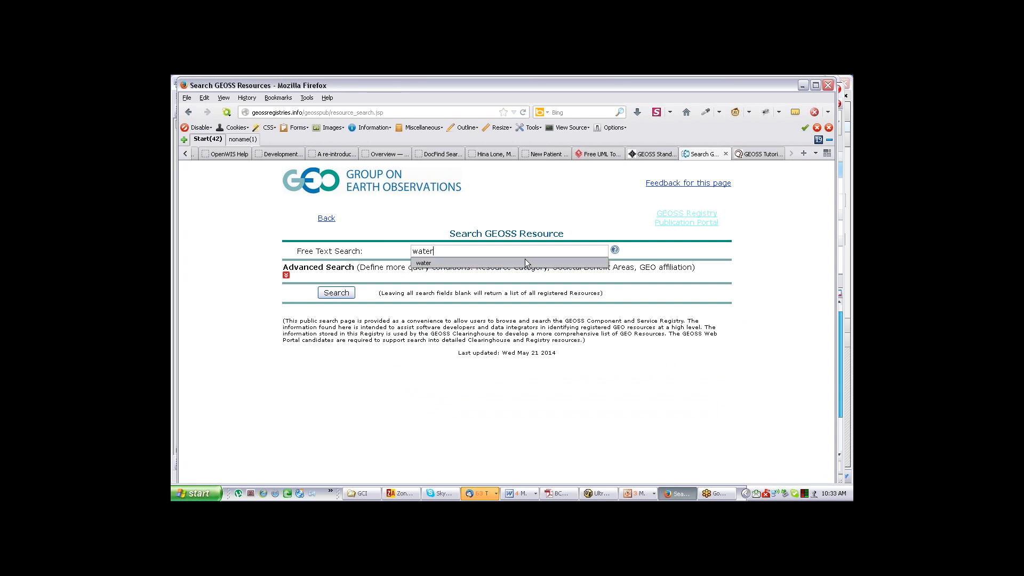
{"action": "left_click", "coordinate": [424, 264]}
{"action": "left_click", "coordinate": [344, 293]}
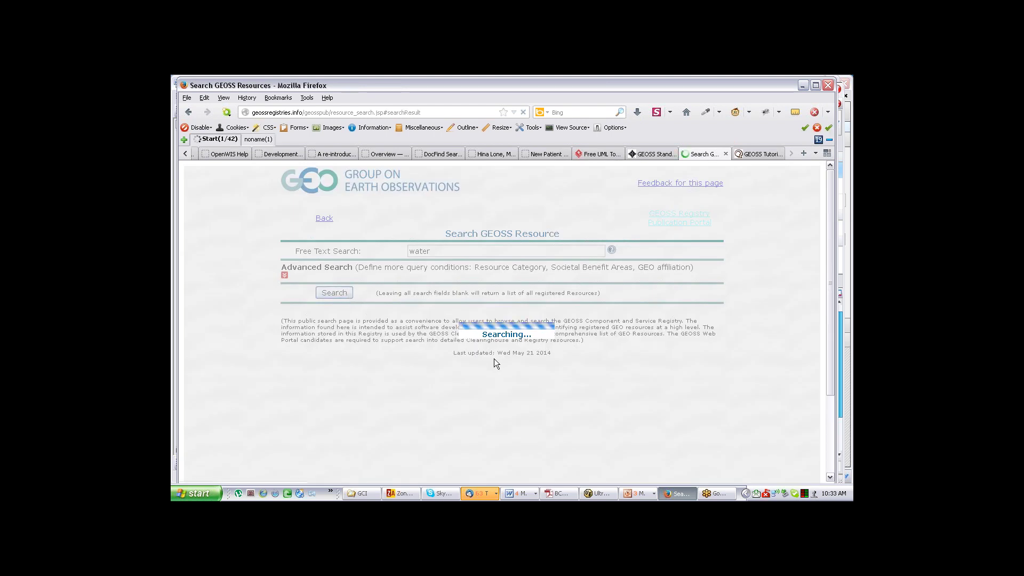
{"action": "scroll", "coordinate": [760, 318], "scroll_direction": "down", "scroll_amount": 3}
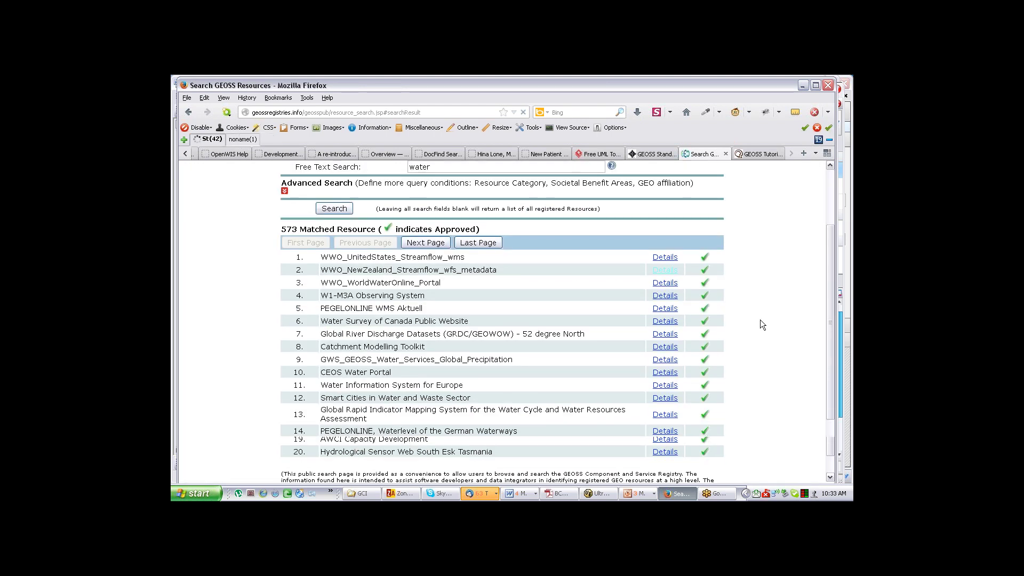
{"action": "scroll", "coordinate": [756, 316], "scroll_direction": "up", "scroll_amount": 4}
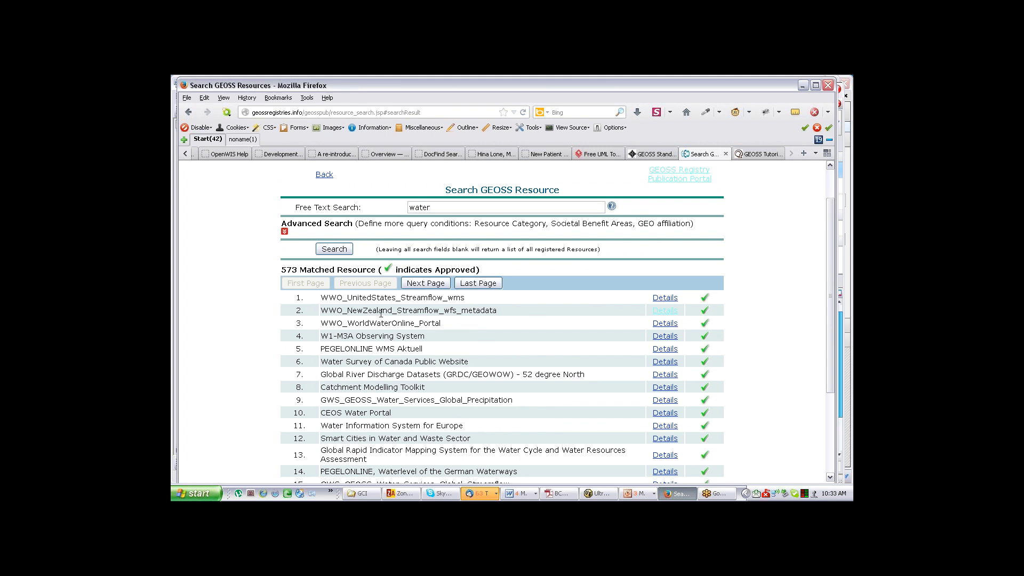
Review the details of WWO_NewZealand_Streamflow_wfs_metadata, including its ontology references and standards, and return to the search results.
{"action": "left_click", "coordinate": [665, 311]}
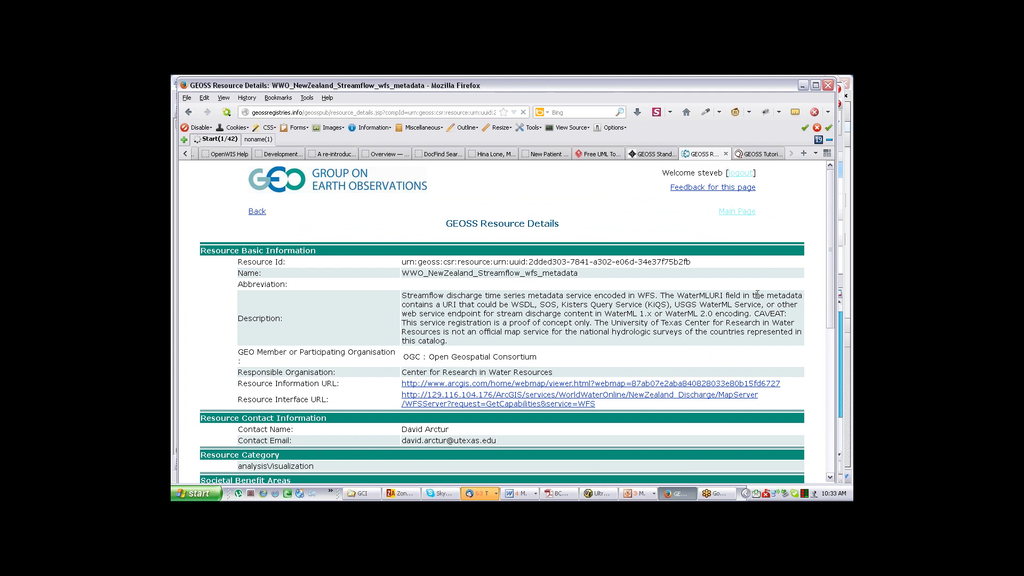
{"action": "scroll", "coordinate": [744, 298], "scroll_direction": "down", "scroll_amount": 2}
{"action": "scroll", "coordinate": [744, 296], "scroll_direction": "down", "scroll_amount": 6}
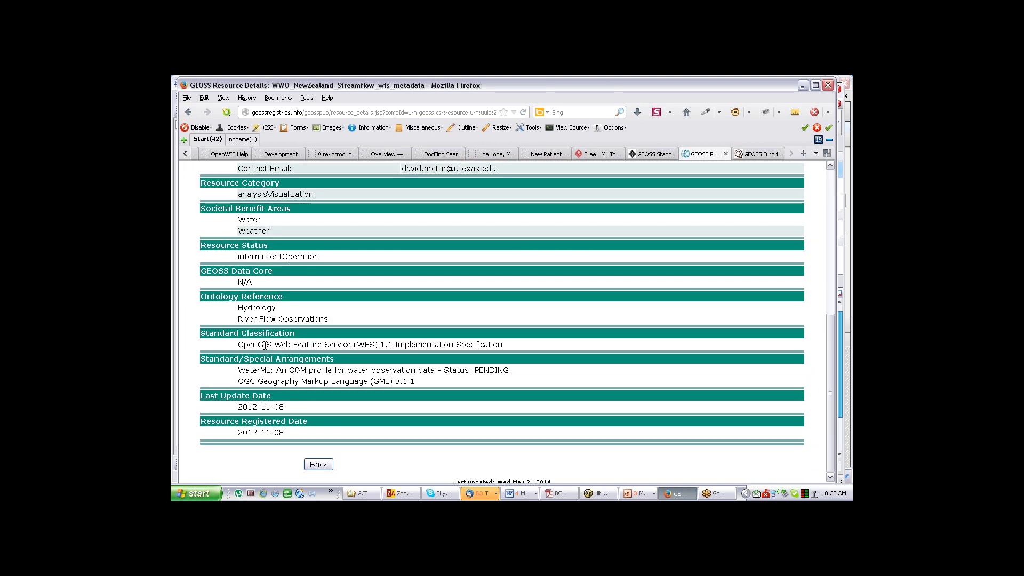
{"action": "scroll", "coordinate": [265, 349], "scroll_direction": "up", "scroll_amount": 3}
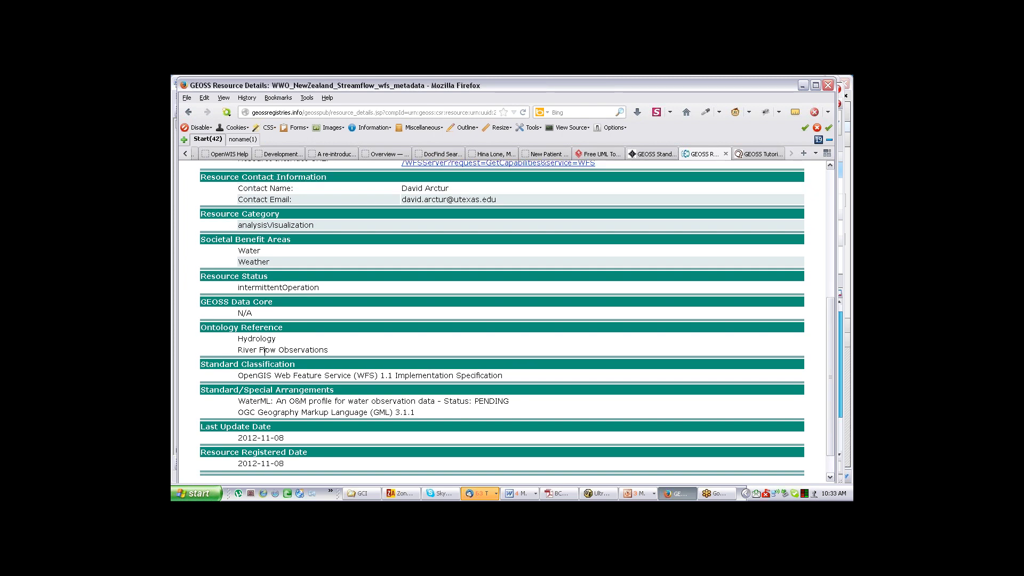
{"action": "scroll", "coordinate": [307, 343], "scroll_direction": "down", "scroll_amount": 4}
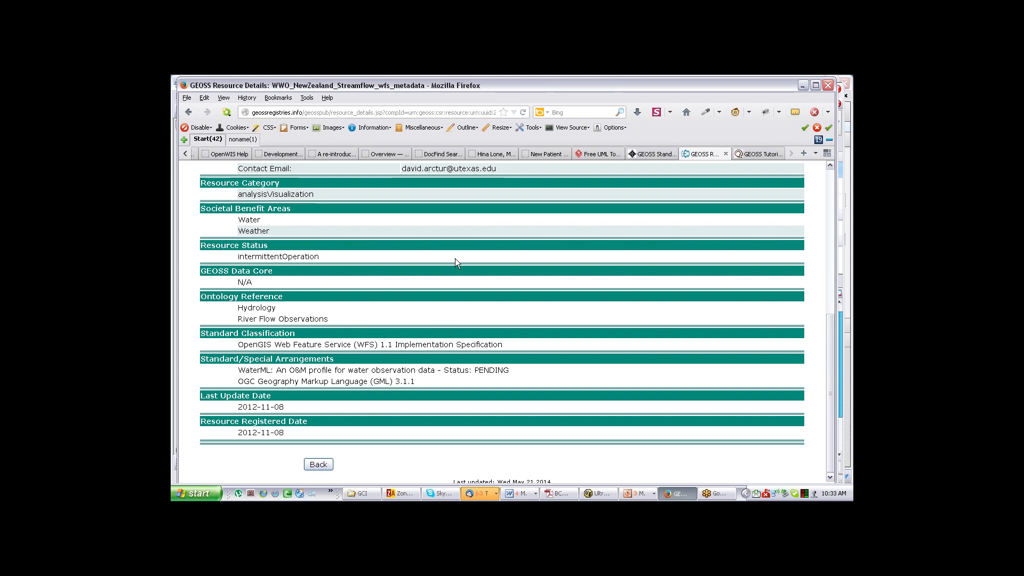
{"action": "left_click", "coordinate": [189, 113]}
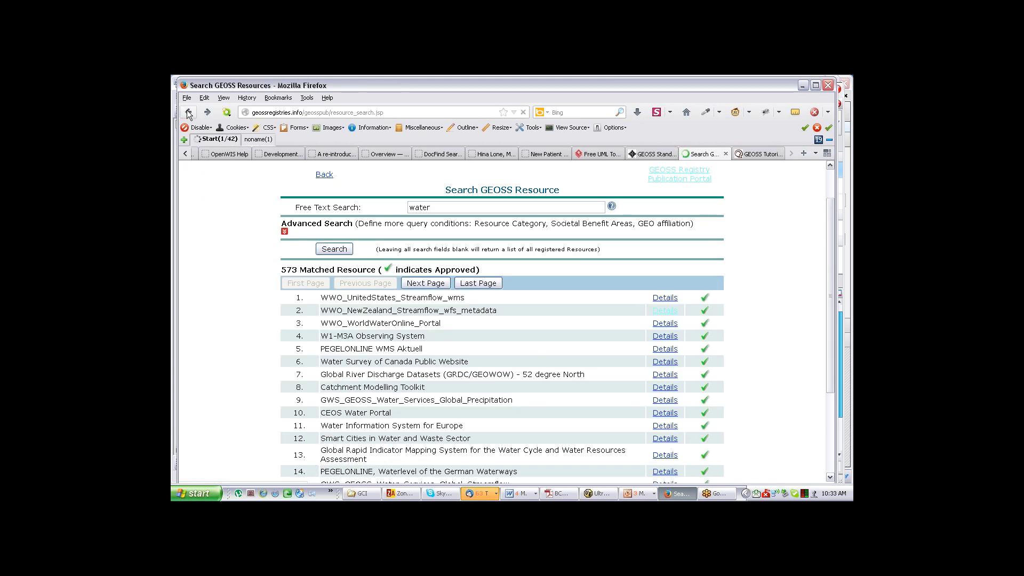
Start a new resource registration from the portal in the Dataset category, using "sfb" as the resource name and description.
{"action": "left_click", "coordinate": [189, 113]}
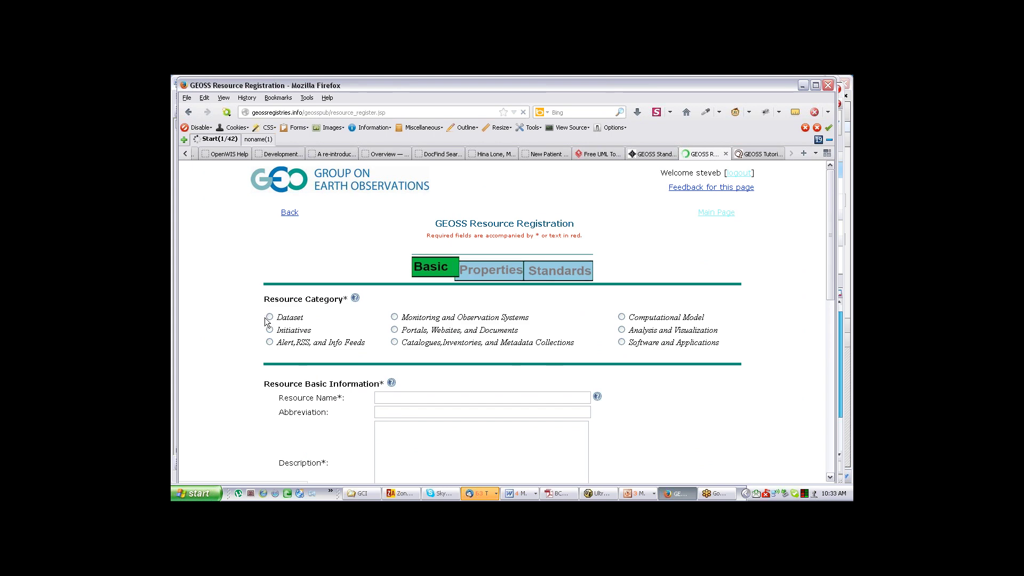
{"action": "left_click", "coordinate": [269, 316]}
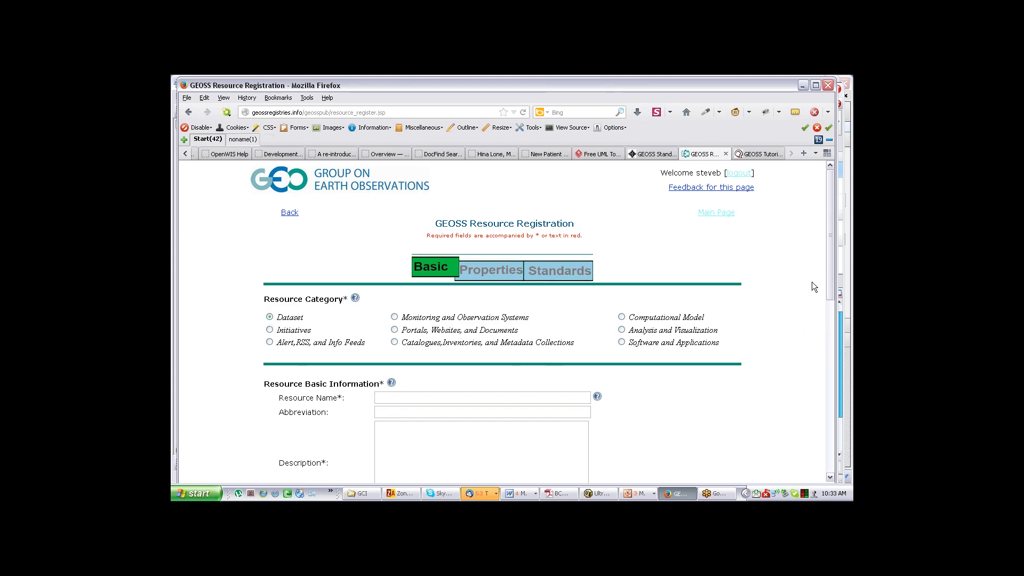
{"action": "scroll", "coordinate": [805, 284], "scroll_direction": "down", "scroll_amount": 4}
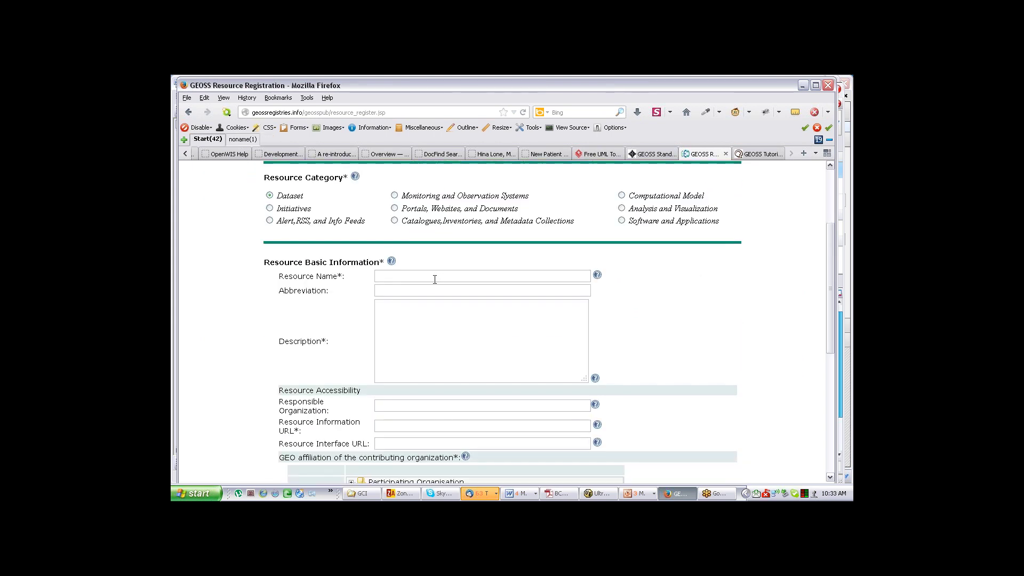
{"action": "left_click", "coordinate": [434, 279]}
{"action": "type", "text": "sfb"}
{"action": "left_click", "coordinate": [420, 326]}
{"action": "type", "text": "sfb"}
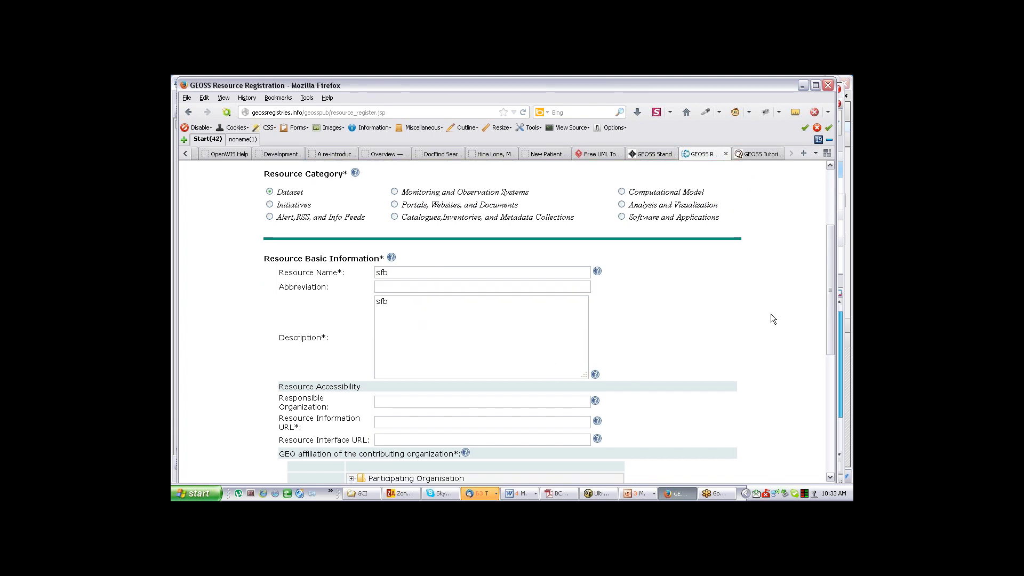
{"action": "scroll", "coordinate": [769, 313], "scroll_direction": "down", "scroll_amount": 4}
{"action": "left_click", "coordinate": [398, 305]}
{"action": "type", "text": "www."}
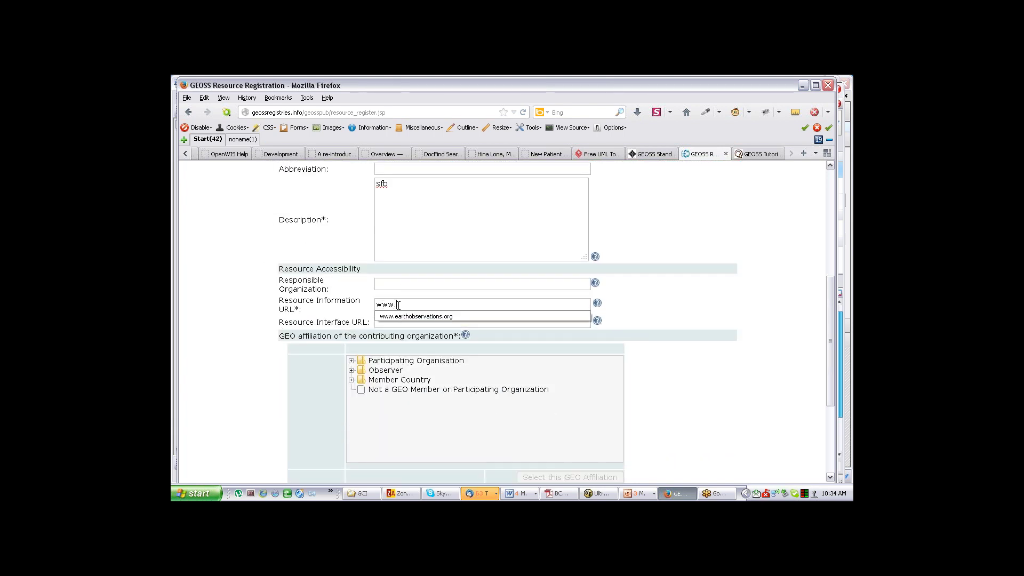
{"action": "type", "text": "ieee.org"}
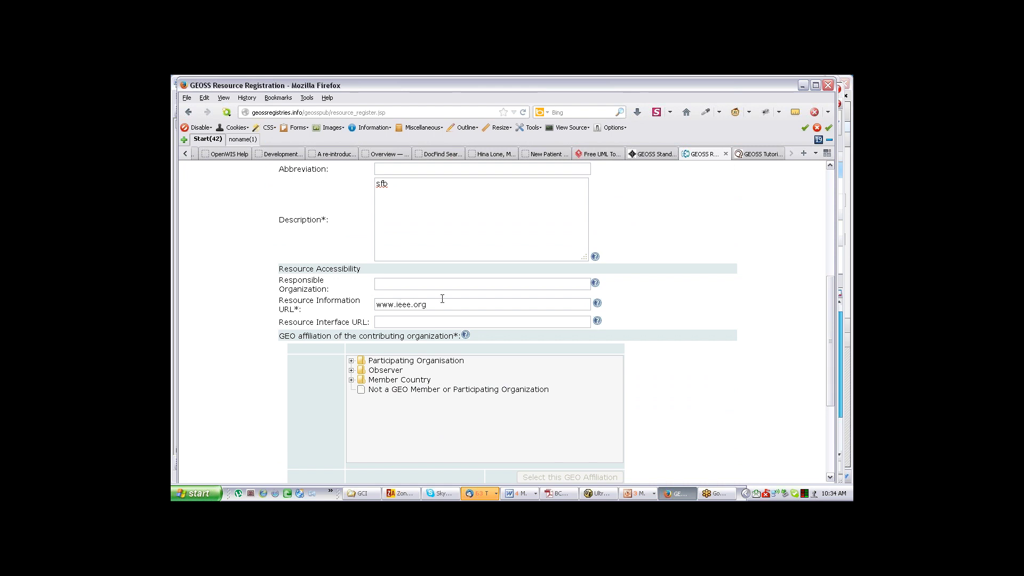
{"action": "left_click", "coordinate": [422, 390]}
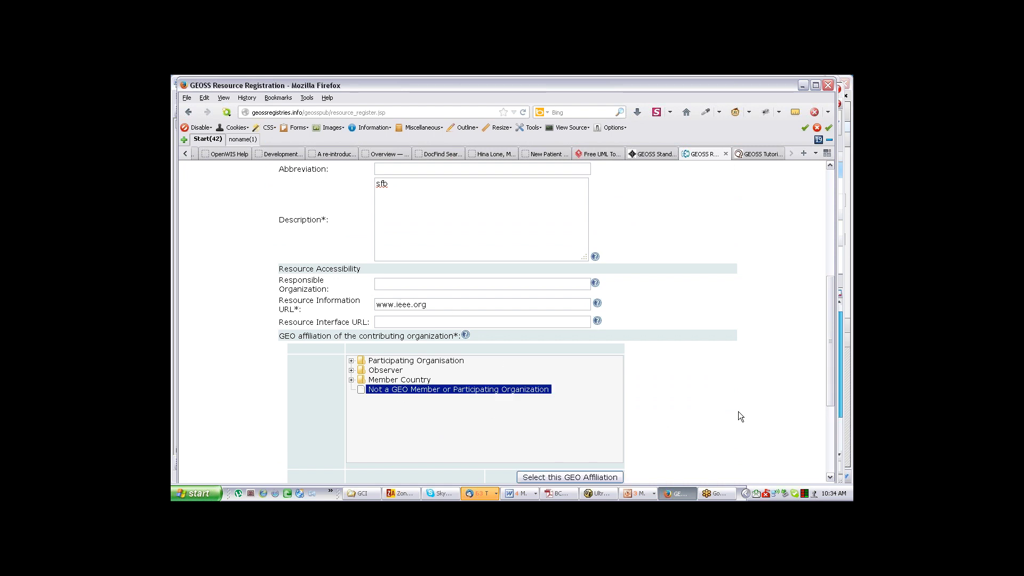
{"action": "scroll", "coordinate": [693, 430], "scroll_direction": "down", "scroll_amount": 1}
{"action": "scroll", "coordinate": [692, 431], "scroll_direction": "down", "scroll_amount": 5}
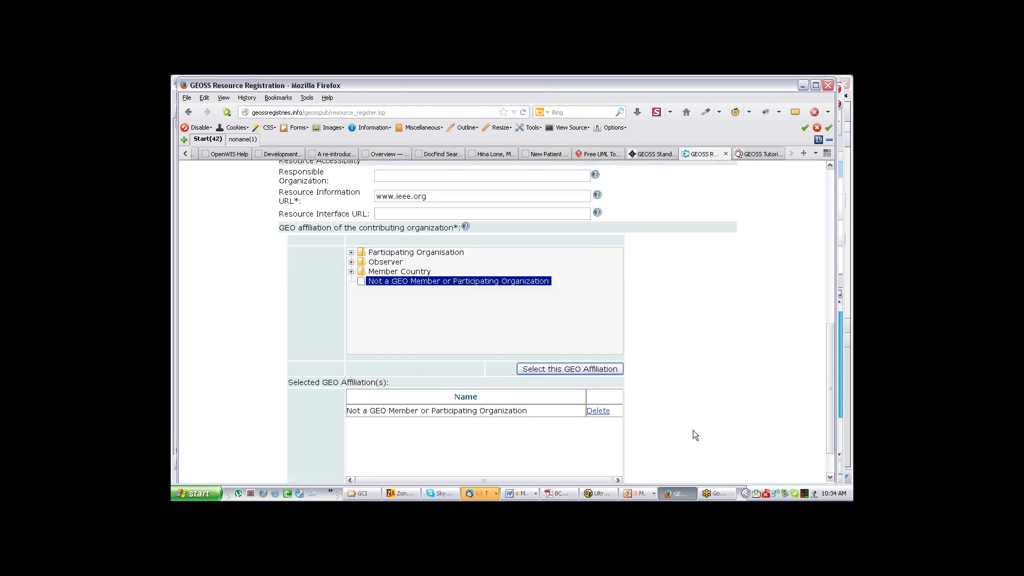
{"action": "left_click", "coordinate": [725, 462]}
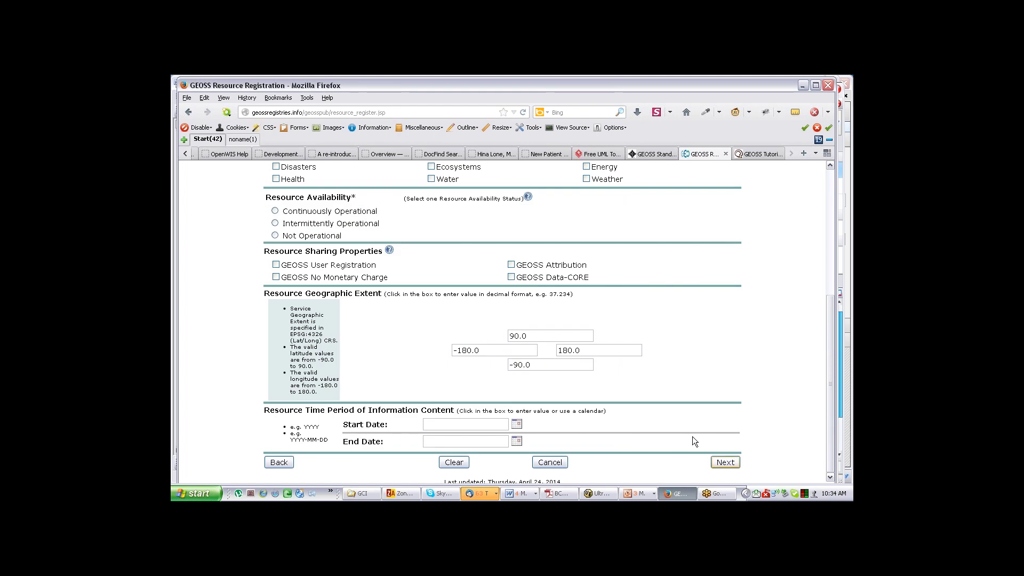
Fill in the contact name and contact e-mail in the resource contact information.
{"action": "scroll", "coordinate": [631, 317], "scroll_direction": "down", "scroll_amount": 4}
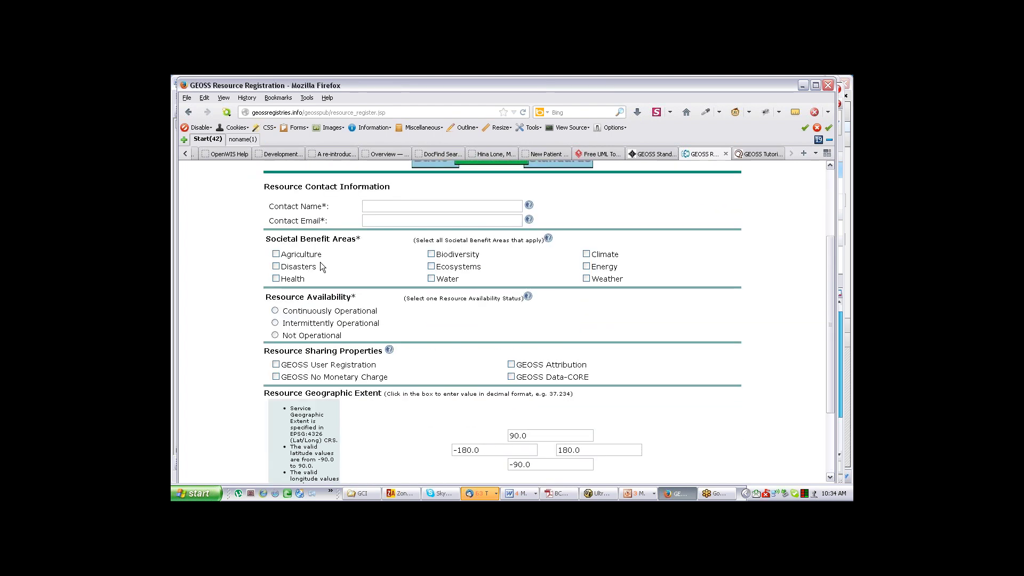
{"action": "left_click", "coordinate": [384, 195]}
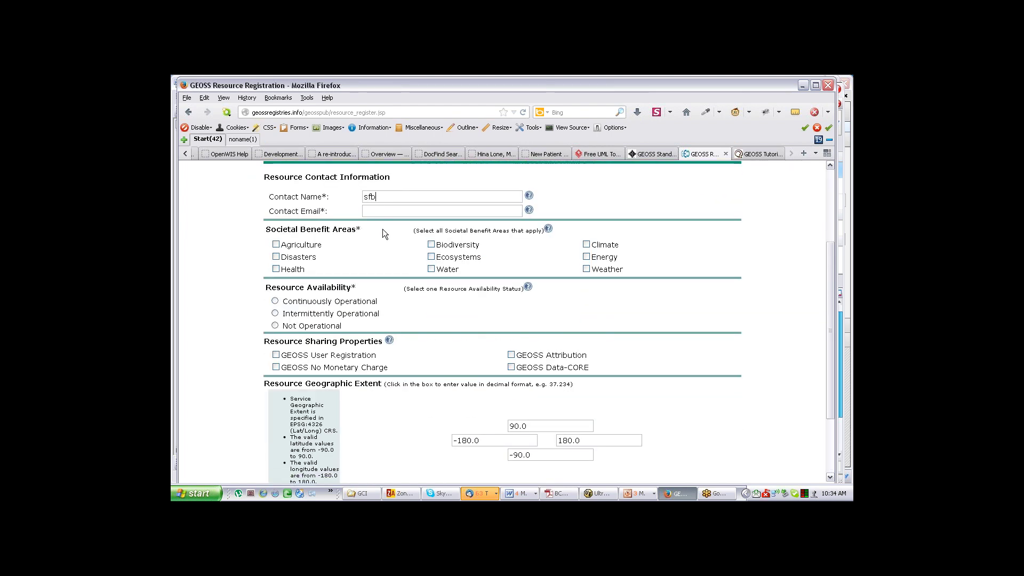
{"action": "left_click", "coordinate": [382, 209]}
{"action": "left_click", "coordinate": [391, 231]}
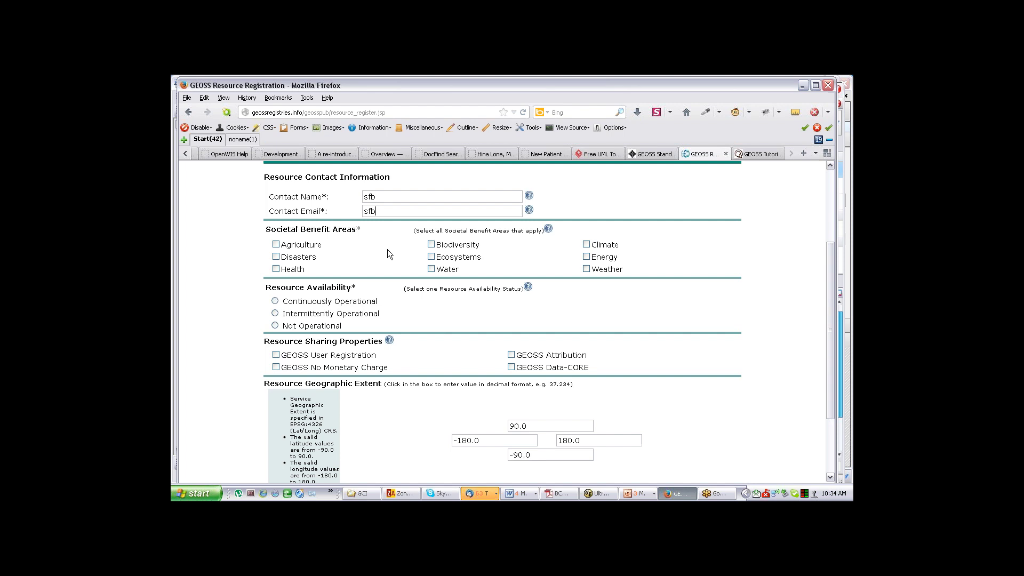
Mark the benefit areas Agriculture and Water, set availability to Continuously Operational, and apply the GEOSS Data-CORE sharing property.
{"action": "left_click", "coordinate": [276, 244]}
{"action": "left_click", "coordinate": [431, 269]}
{"action": "left_click", "coordinate": [275, 301]}
{"action": "left_click", "coordinate": [512, 367]}
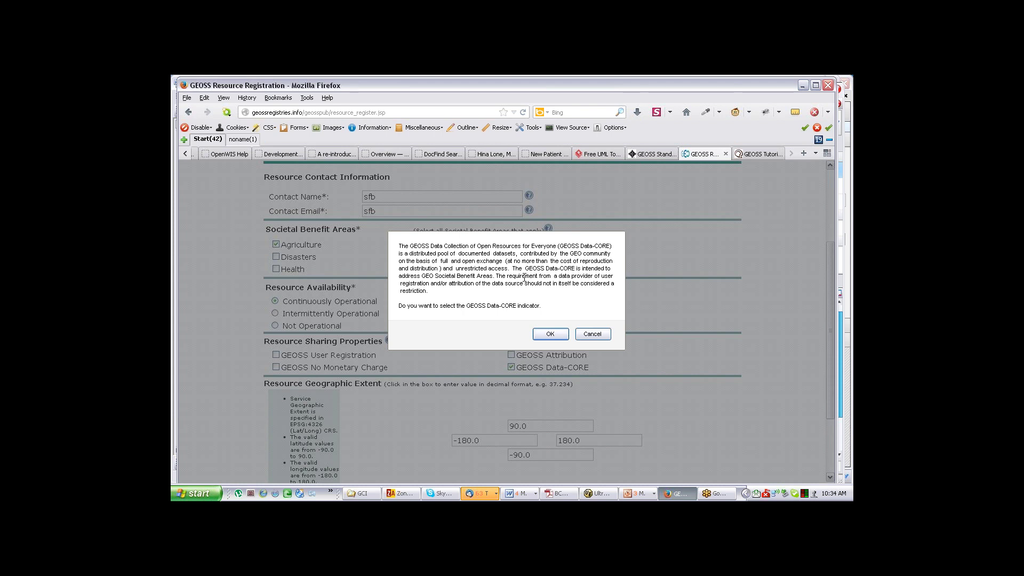
{"action": "left_click", "coordinate": [539, 333]}
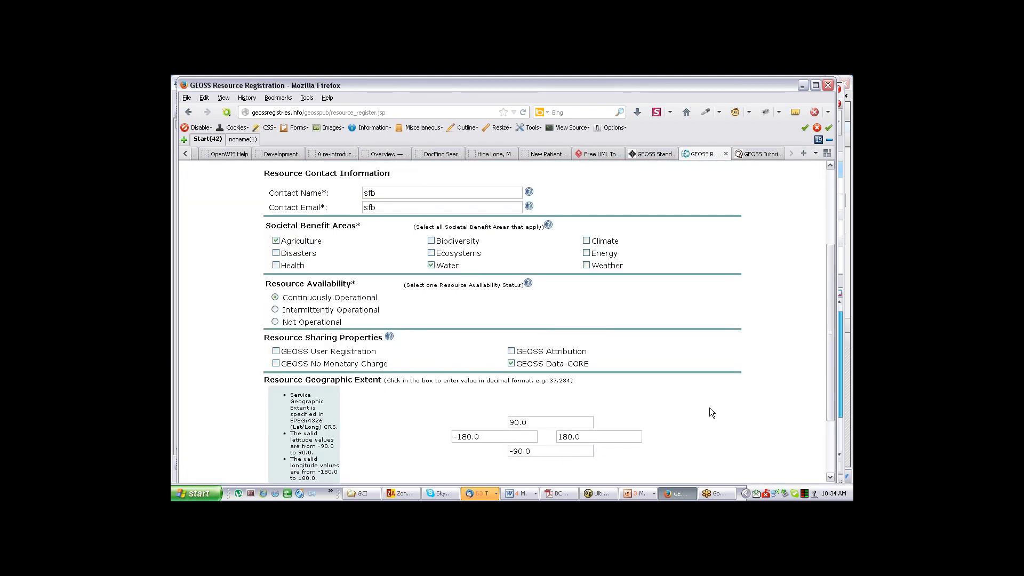
Continue to the registration's standards page and add the Earth Observation vocabulary term Sea Surface Temperature, found under Oceans, Ocean Temperature.
{"action": "scroll", "coordinate": [709, 407], "scroll_direction": "down", "scroll_amount": 3}
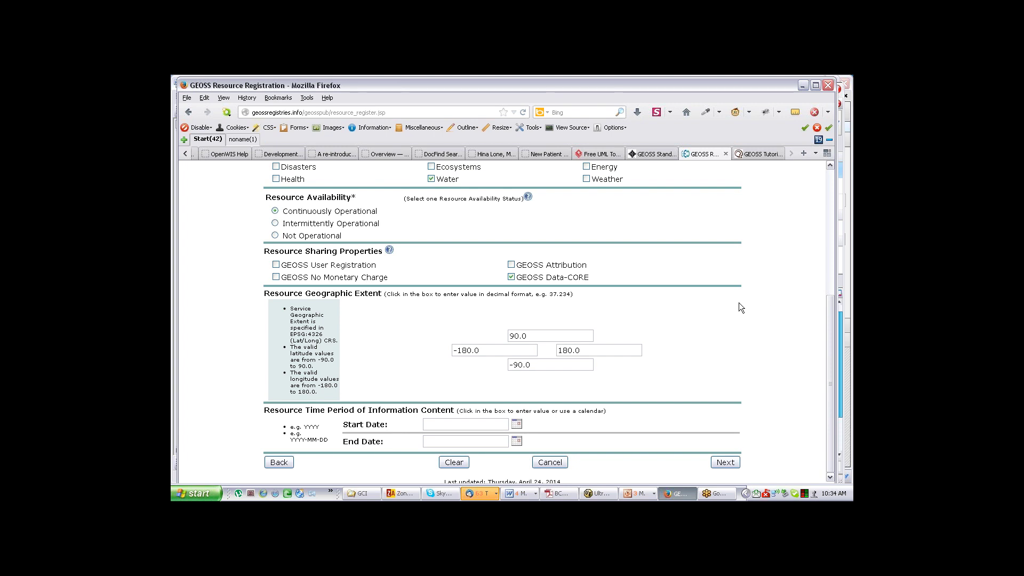
{"action": "scroll", "coordinate": [738, 303], "scroll_direction": "up", "scroll_amount": 5}
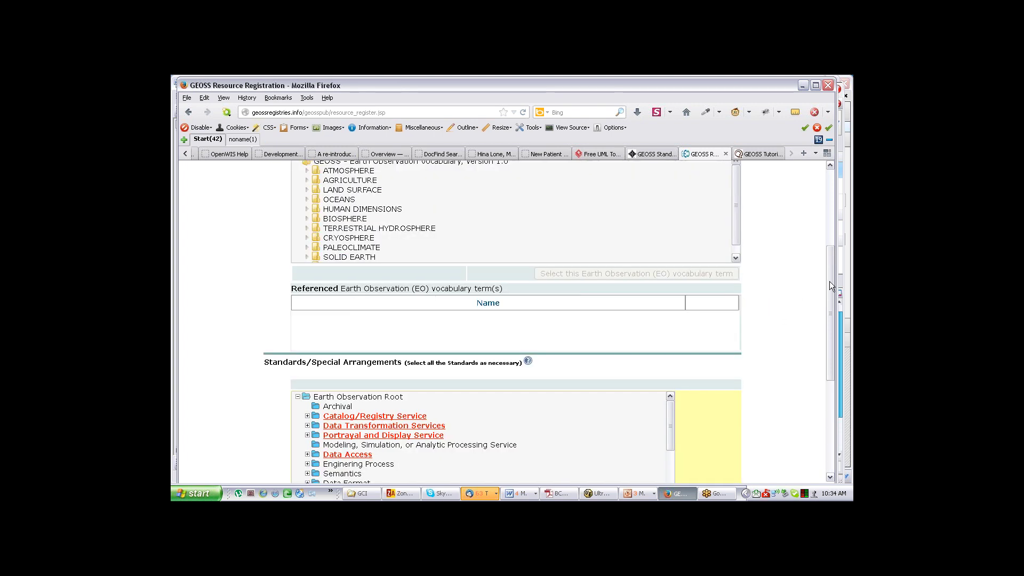
{"action": "left_click_drag", "start_coordinate": [829, 280], "coordinate": [823, 236]}
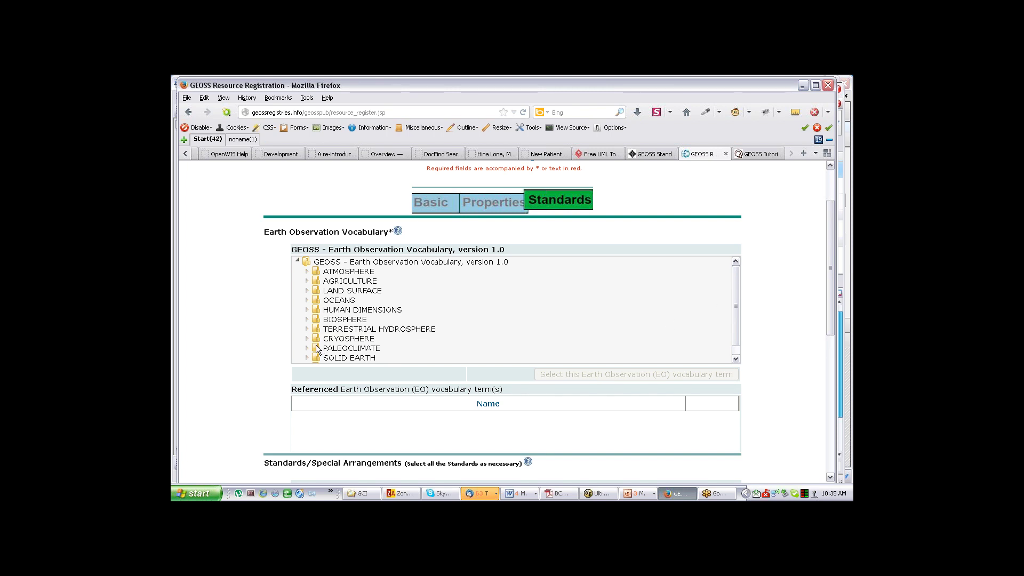
{"action": "left_click", "coordinate": [306, 300]}
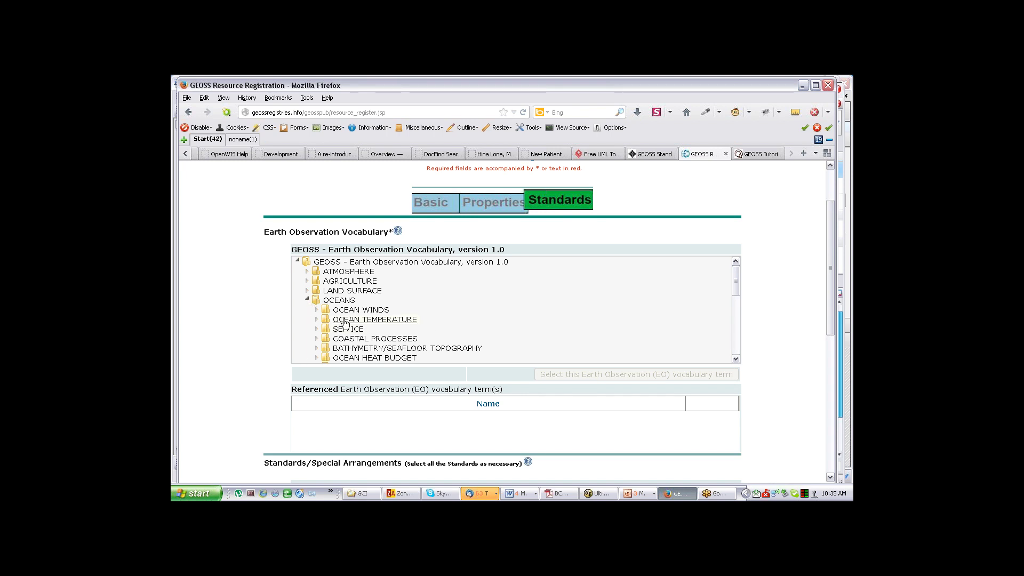
{"action": "left_click", "coordinate": [316, 319]}
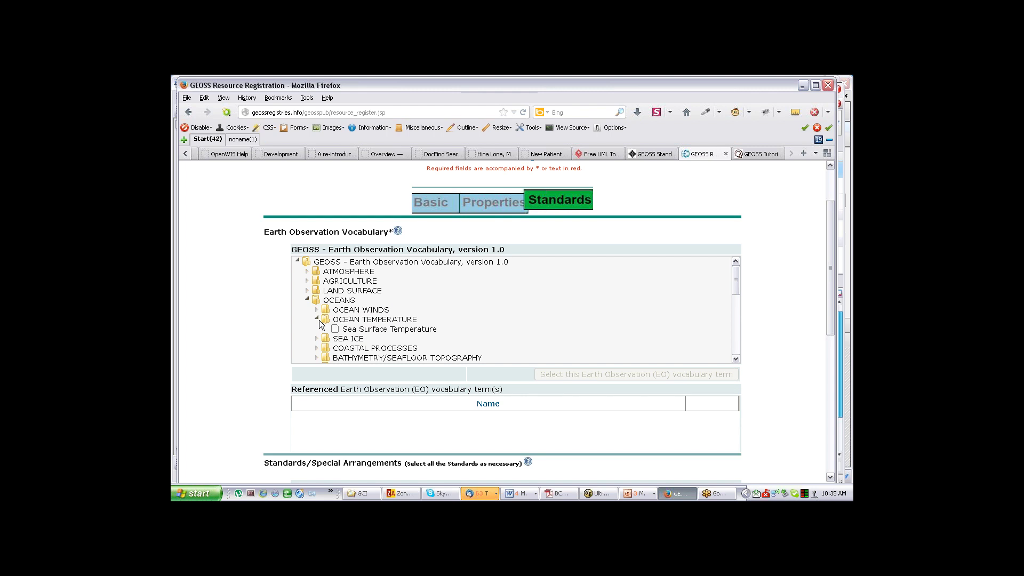
{"action": "left_click", "coordinate": [361, 330]}
{"action": "left_click", "coordinate": [563, 374]}
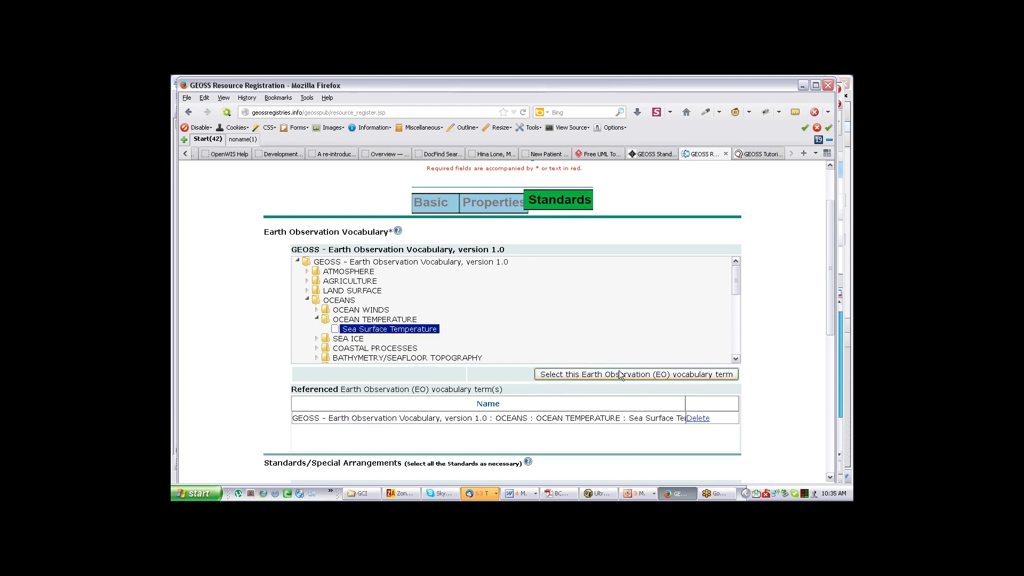
{"action": "scroll", "coordinate": [792, 350], "scroll_direction": "down", "scroll_amount": 8}
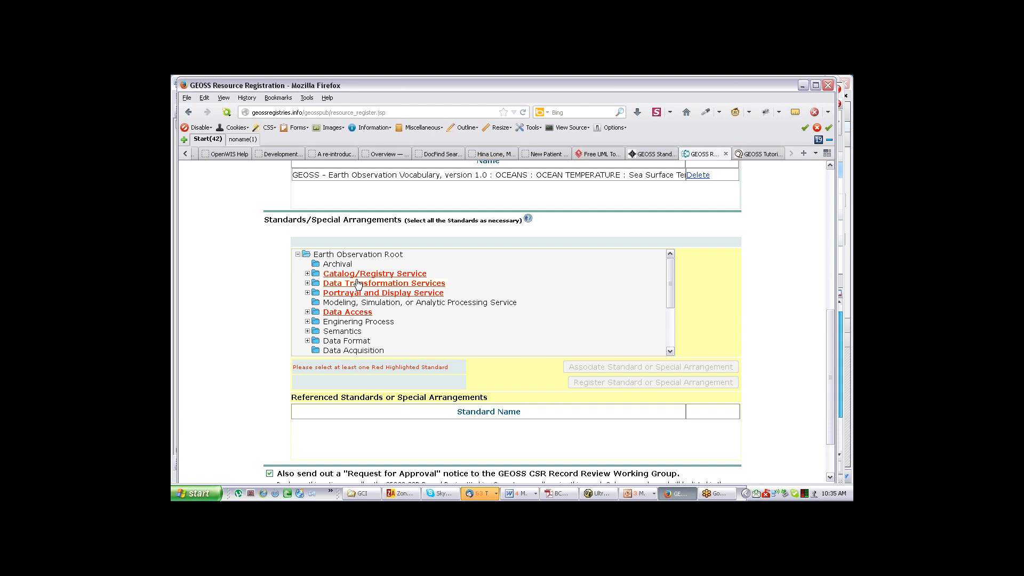
Associate the standard OGC Grid Coverage Service 1.0 (COM Profile), found under Data Access, with the resource.
{"action": "mouse_move", "coordinate": [333, 276]}
{"action": "left_click", "coordinate": [307, 312]}
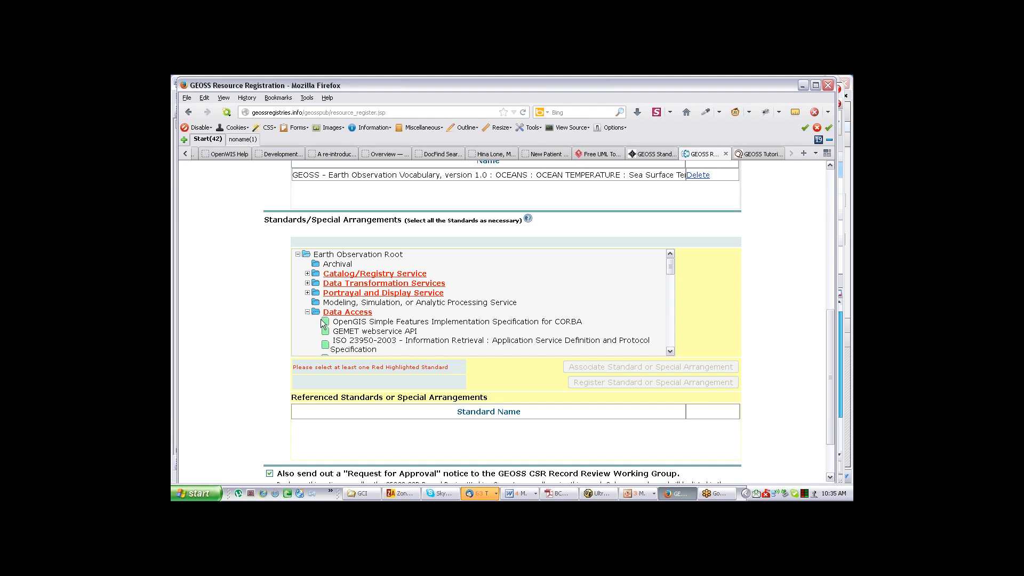
{"action": "scroll", "coordinate": [467, 326], "scroll_direction": "down", "scroll_amount": 2}
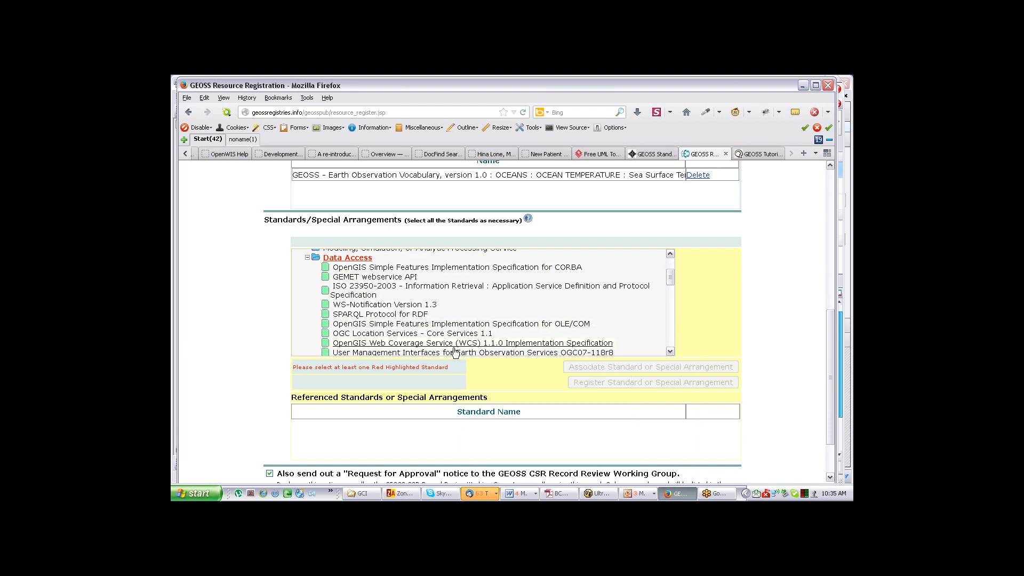
{"action": "scroll", "coordinate": [464, 346], "scroll_direction": "down", "scroll_amount": 2}
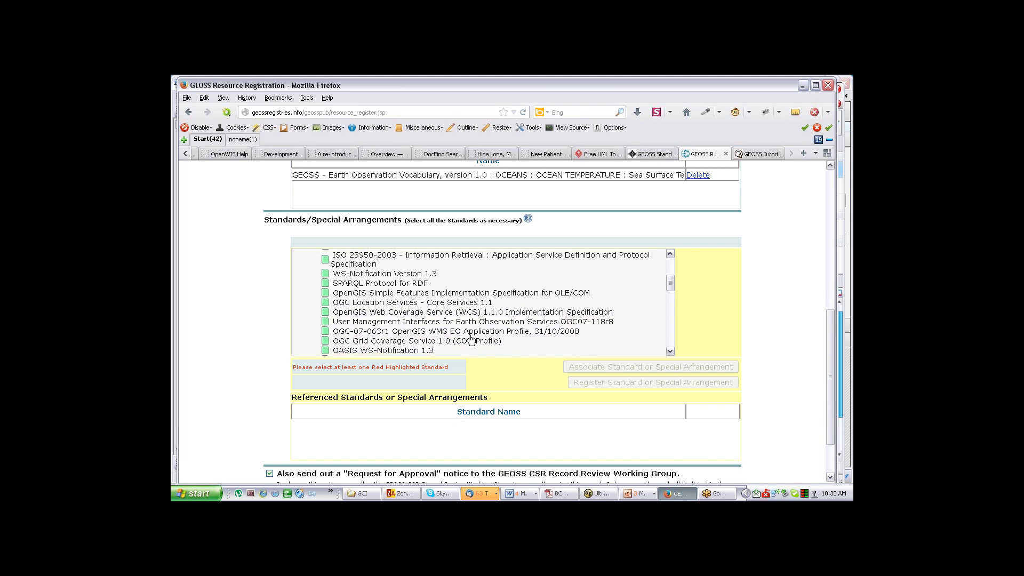
{"action": "scroll", "coordinate": [470, 339], "scroll_direction": "down", "scroll_amount": 1}
{"action": "left_click", "coordinate": [469, 319]}
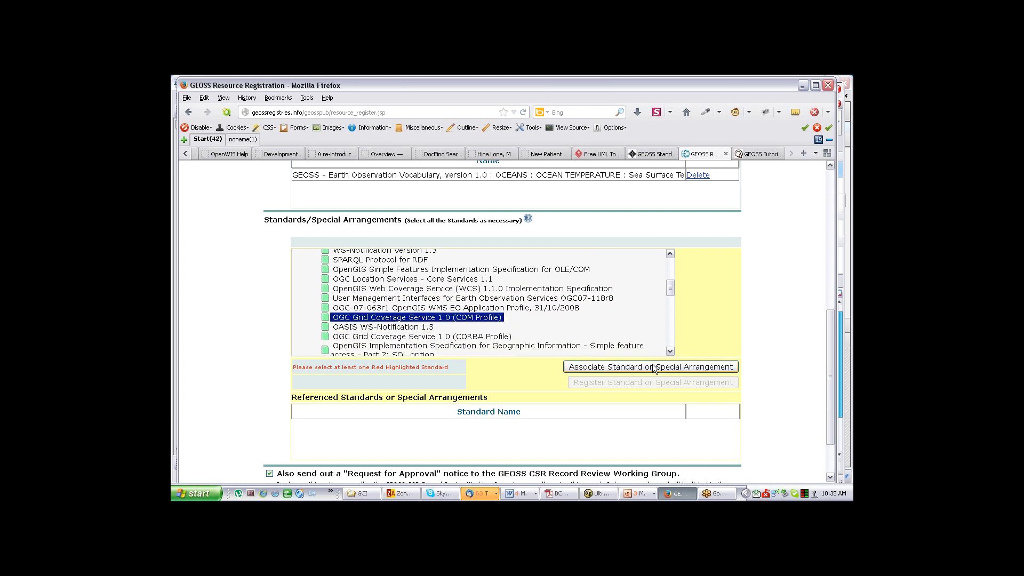
{"action": "left_click", "coordinate": [651, 365]}
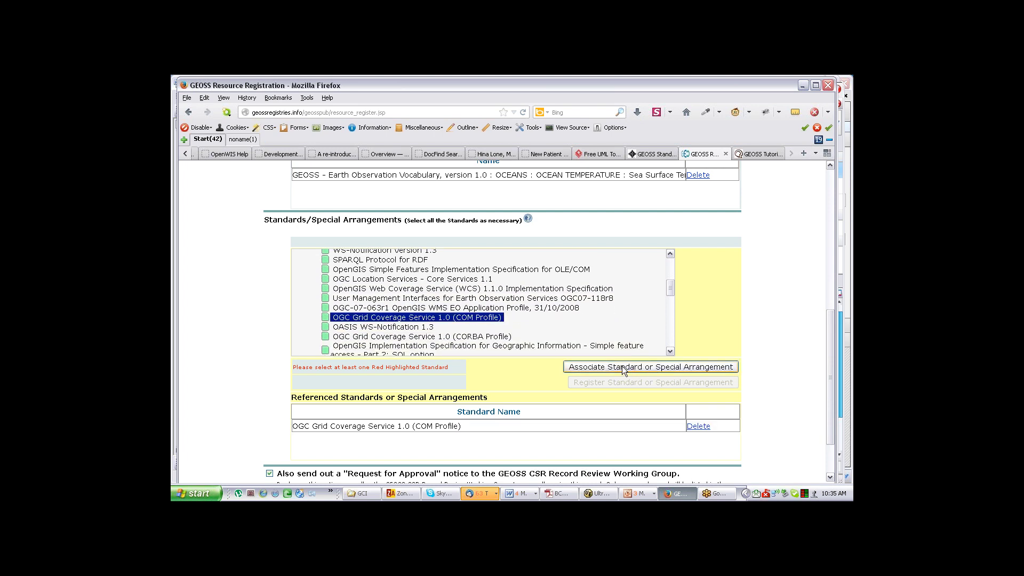
{"action": "left_click", "coordinate": [632, 367]}
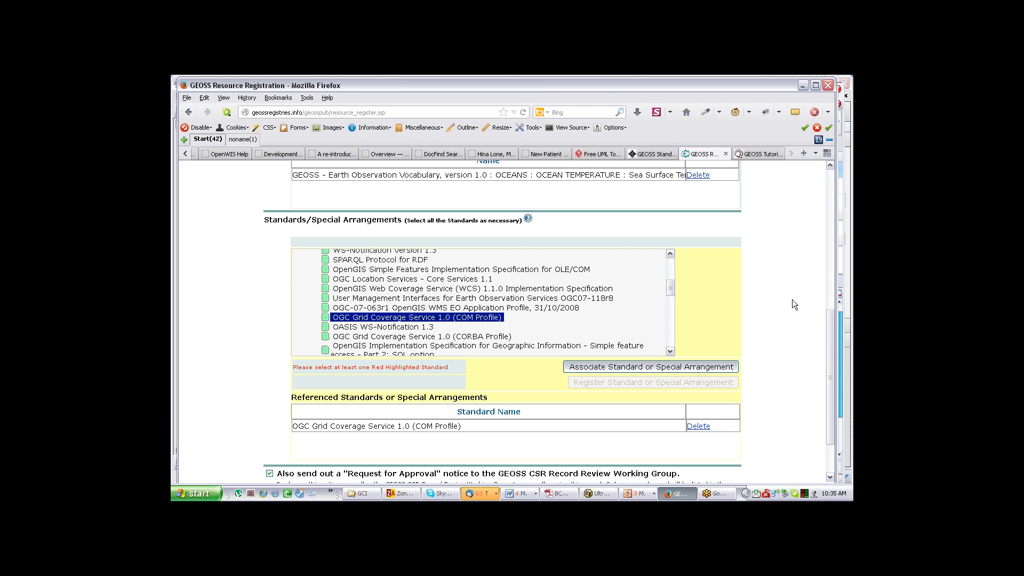
{"action": "key", "text": "Return"}
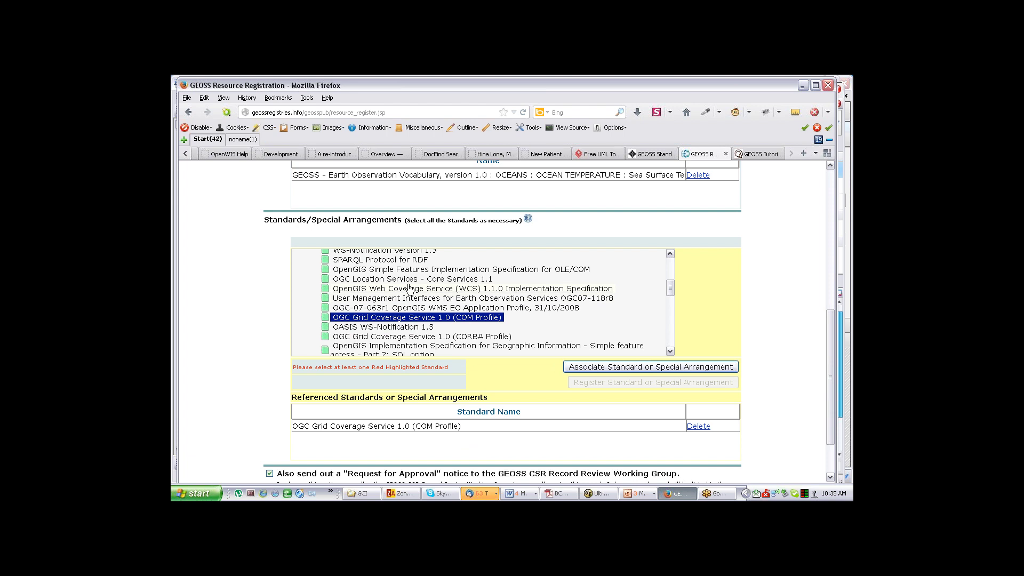
Delete OGC Grid Coverage Service 1.0 (COM Profile) from the referenced standards and confirm the deletion.
{"action": "left_click_drag", "start_coordinate": [670, 288], "coordinate": [669, 274]}
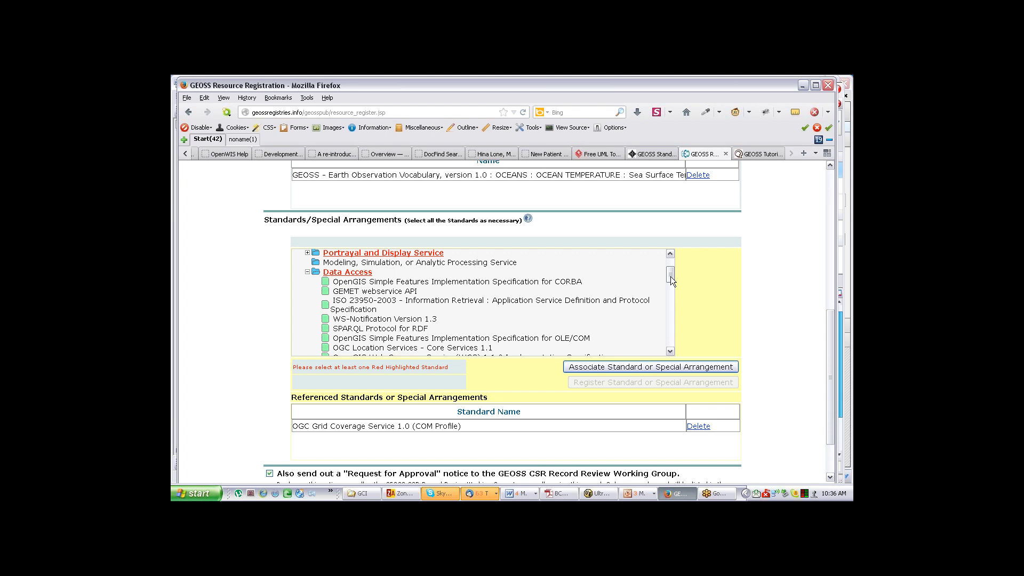
{"action": "mouse_move", "coordinate": [671, 276]}
{"action": "left_mouse_down"}
{"action": "mouse_move", "coordinate": [664, 281]}
{"action": "mouse_move", "coordinate": [668, 272]}
{"action": "left_mouse_up"}
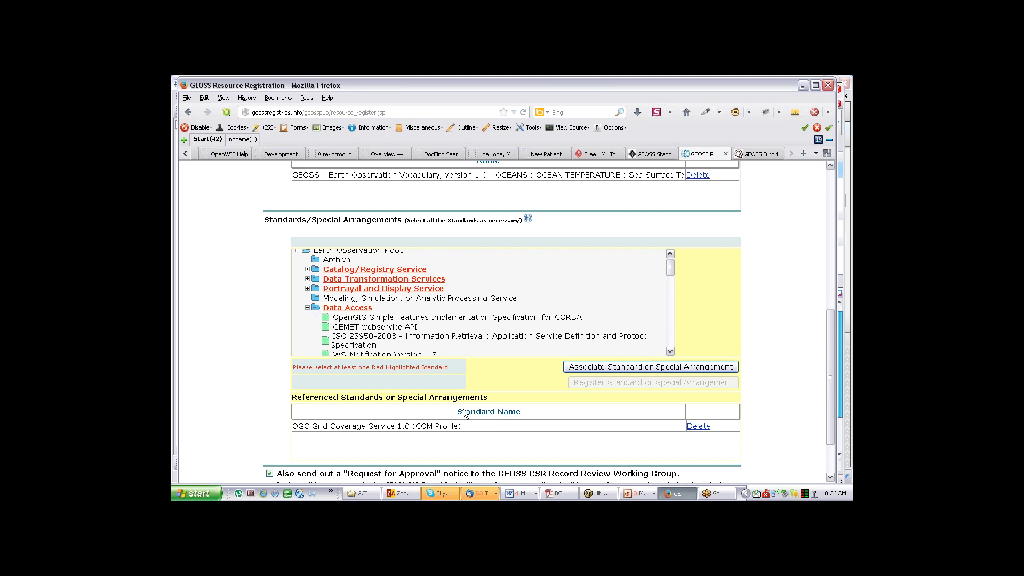
{"action": "left_click", "coordinate": [697, 426]}
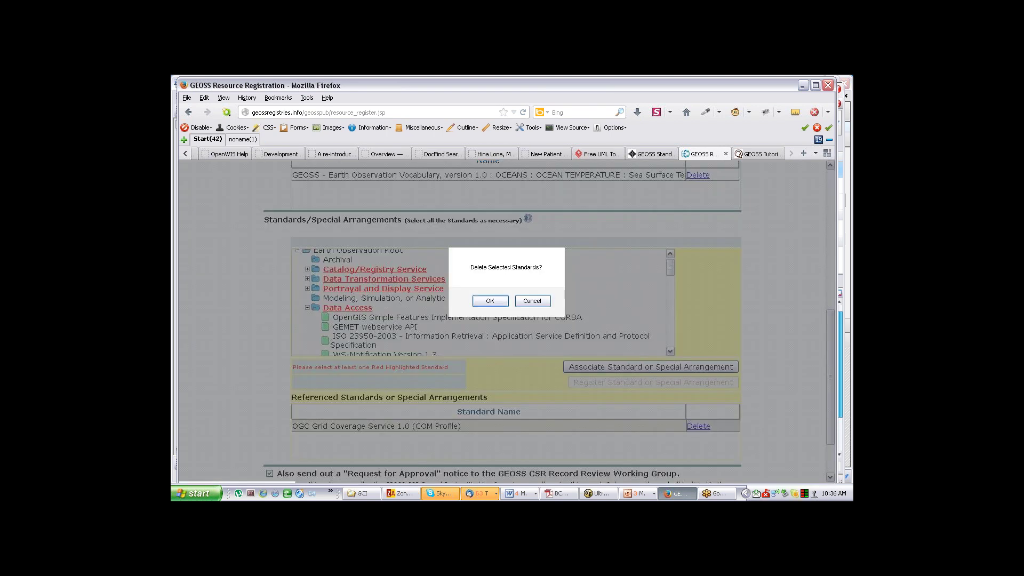
{"action": "left_click", "coordinate": [492, 301]}
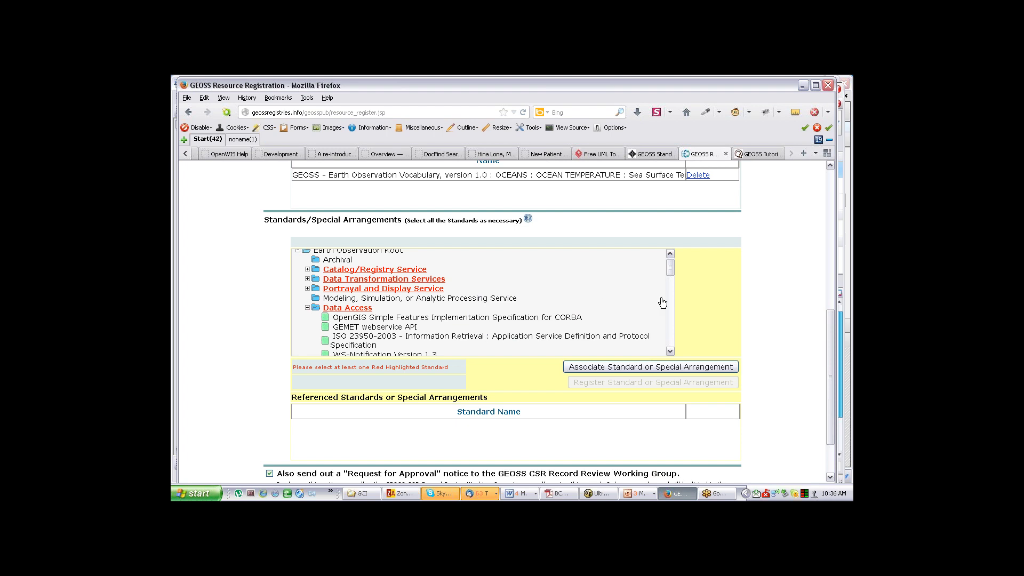
Open the registration form for a new standard or special arrangement in the Data Access category.
{"action": "left_click_drag", "start_coordinate": [669, 267], "coordinate": [680, 323]}
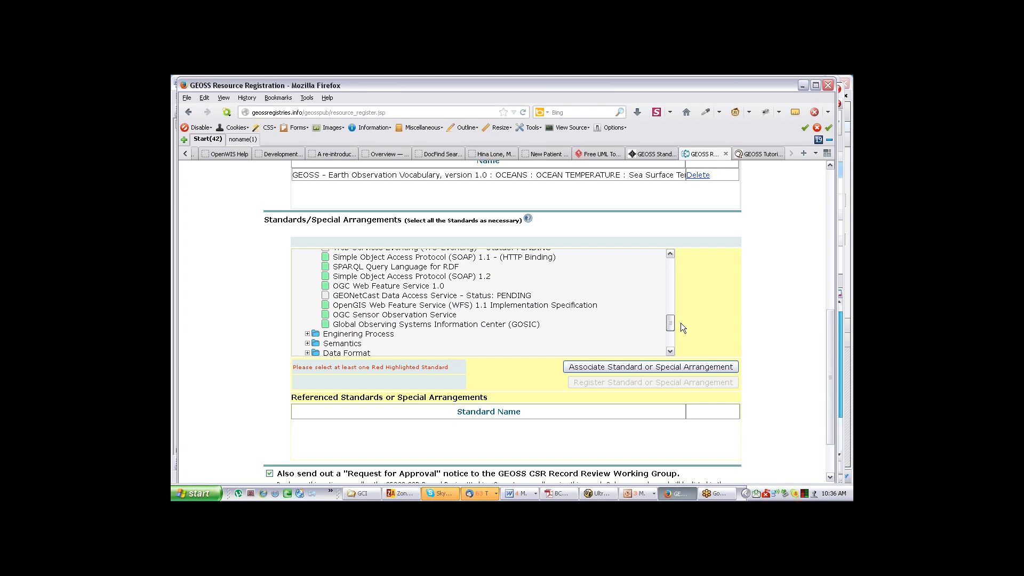
{"action": "left_click_drag", "start_coordinate": [680, 322], "coordinate": [670, 274]}
{"action": "left_click", "coordinate": [347, 281]}
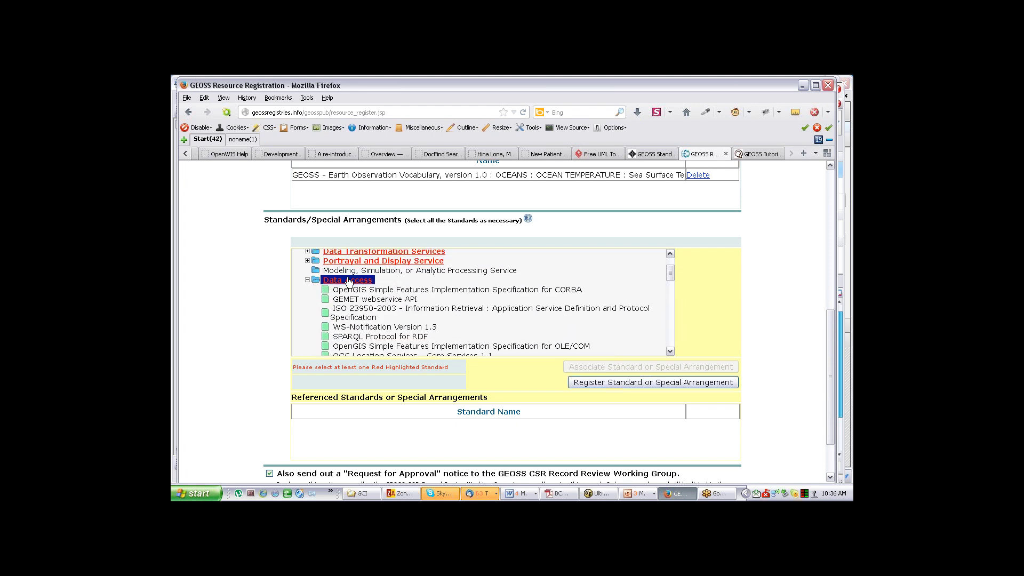
{"action": "left_click", "coordinate": [645, 382]}
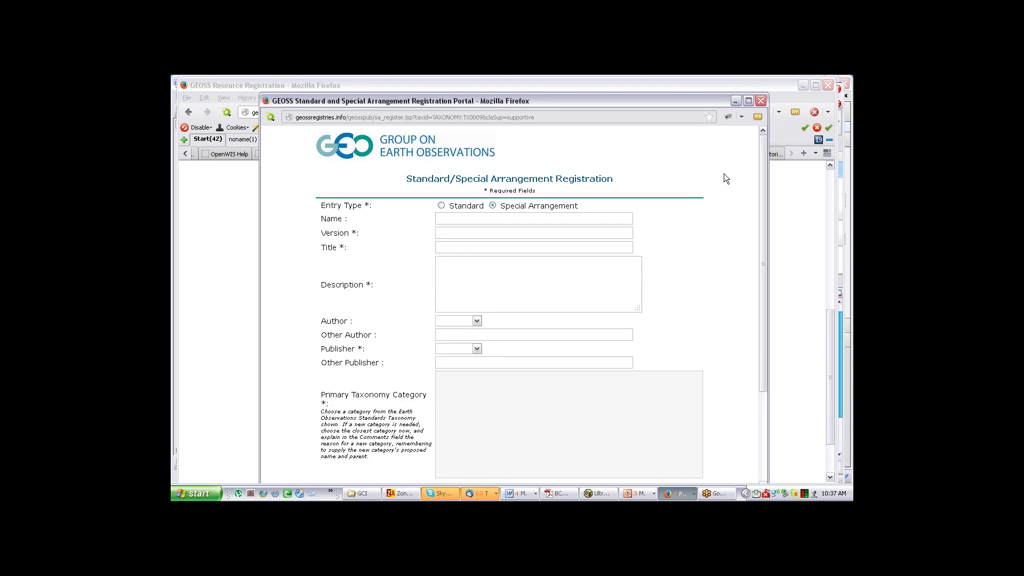
Review the Standard/Special Arrangement Registration form down to its contact and comments fields, and close it without registering anything.
{"action": "scroll", "coordinate": [767, 199], "scroll_direction": "down", "scroll_amount": 1}
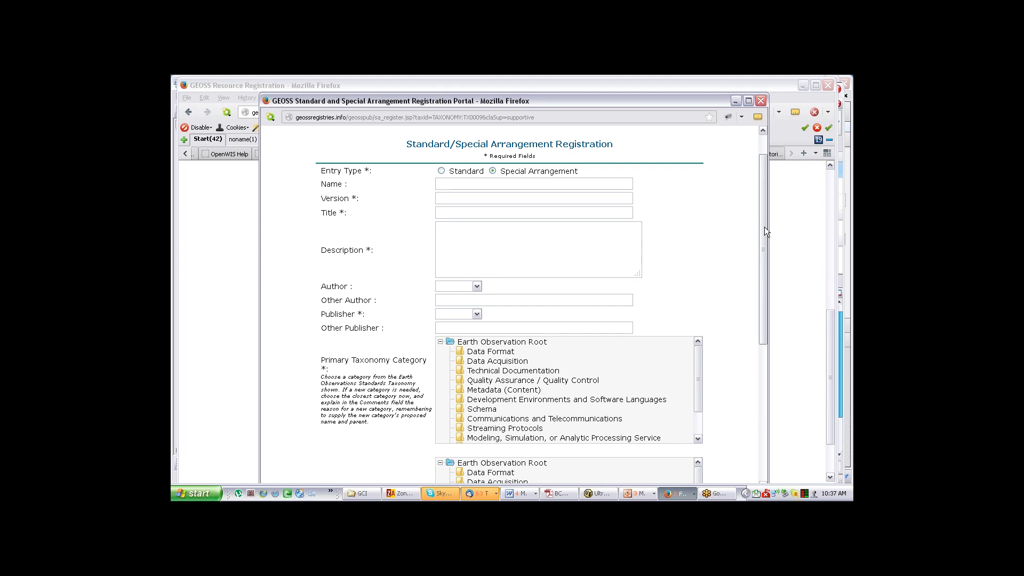
{"action": "scroll", "coordinate": [763, 227], "scroll_direction": "down", "scroll_amount": 2}
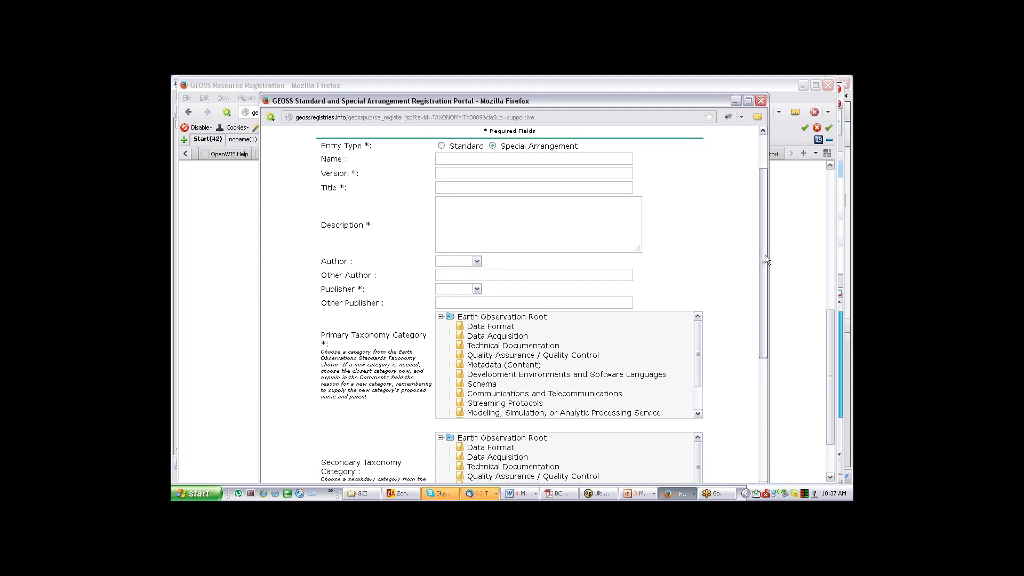
{"action": "left_click_drag", "start_coordinate": [764, 254], "coordinate": [771, 351]}
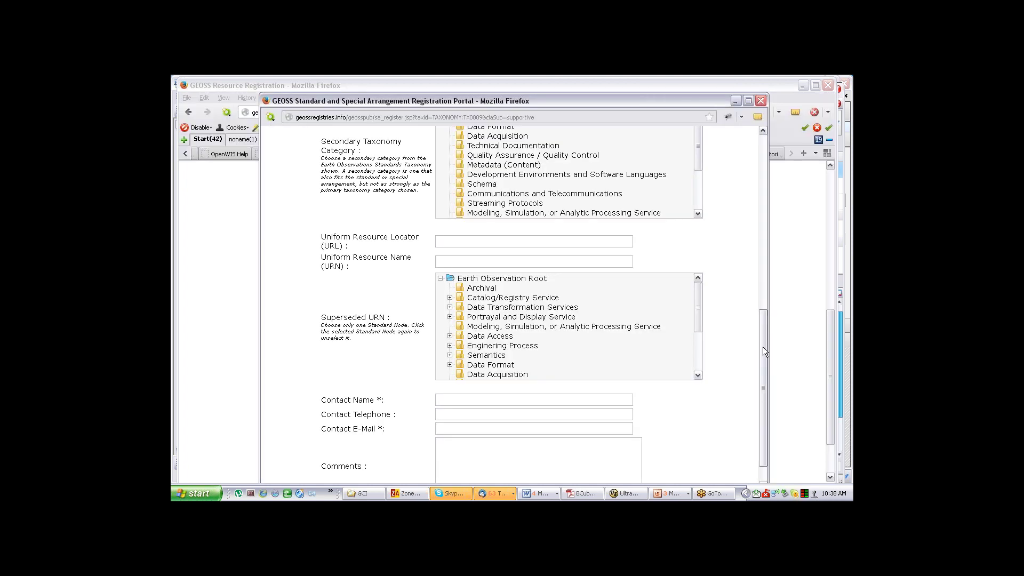
{"action": "scroll", "coordinate": [753, 411], "scroll_direction": "down", "scroll_amount": 1}
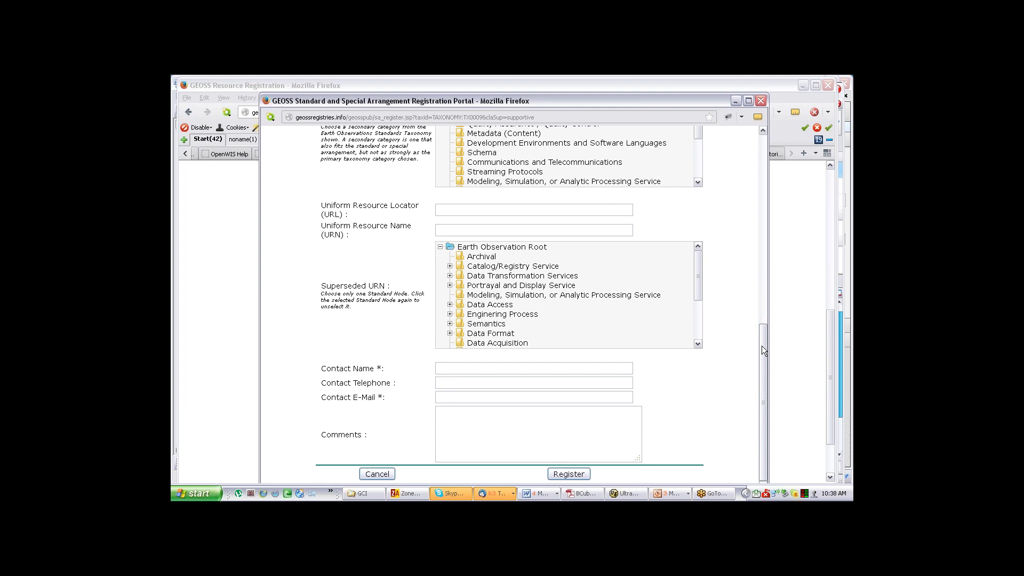
{"action": "left_click_drag", "start_coordinate": [761, 345], "coordinate": [760, 99]}
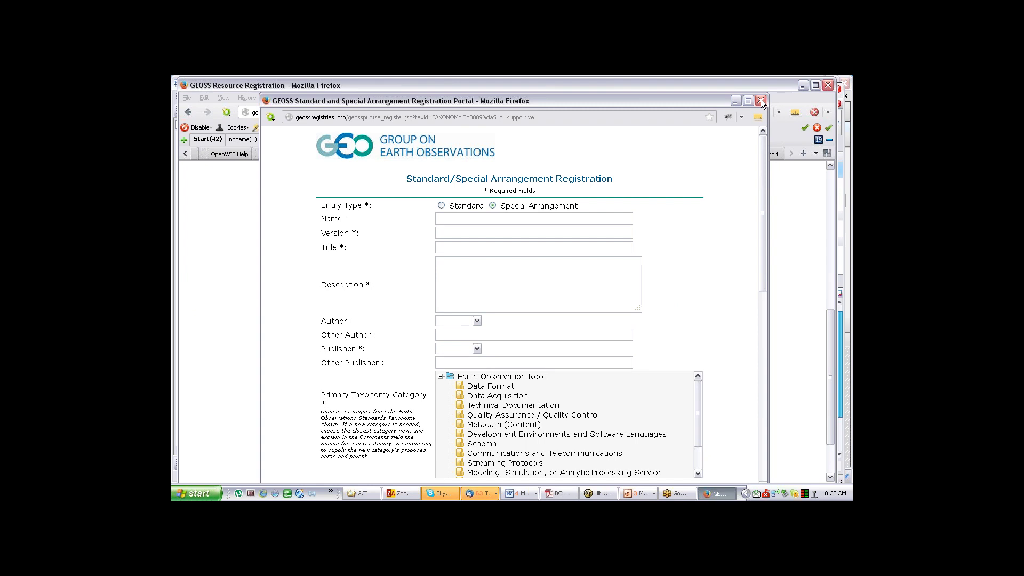
{"action": "left_click", "coordinate": [760, 100]}
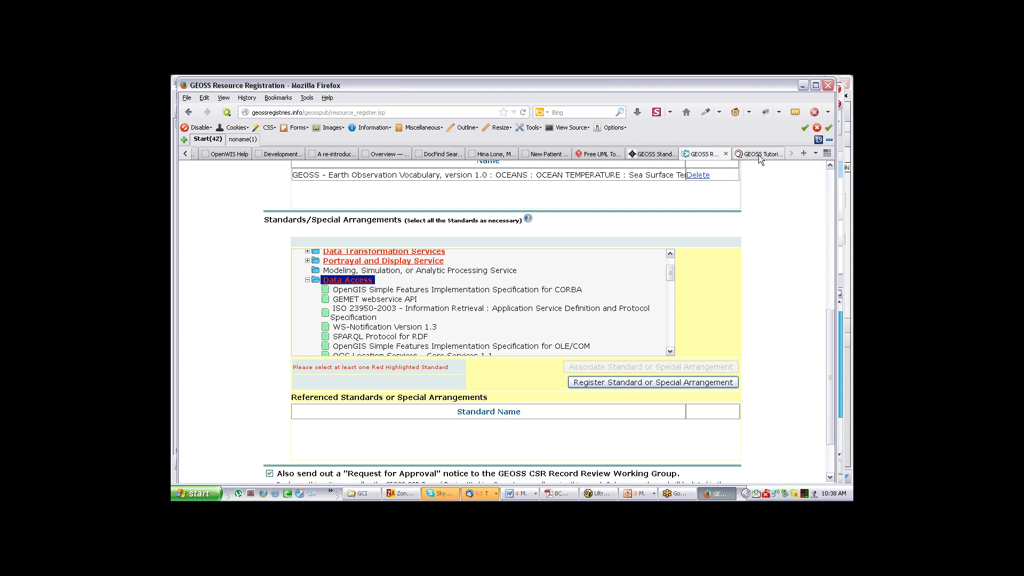
Switch to the GEOSS Tutorials wiki page, open the Sensor Observation Service (SOS) Tutorial for providers, and read its publisher information.
{"action": "key", "text": "ctrl+Tab"}
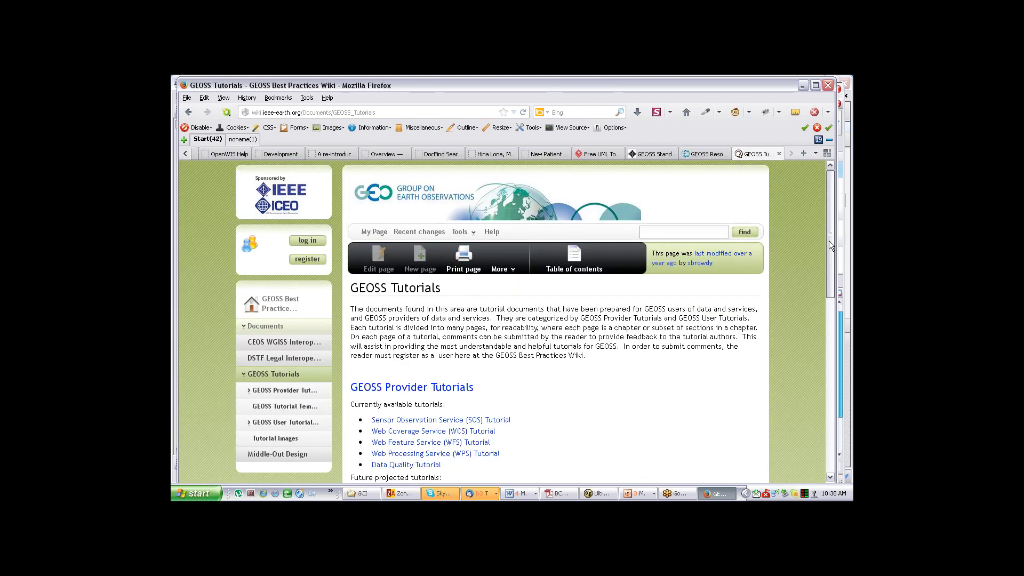
{"action": "scroll", "coordinate": [830, 245], "scroll_direction": "down", "scroll_amount": 2}
{"action": "scroll", "coordinate": [819, 225], "scroll_direction": "up", "scroll_amount": 2}
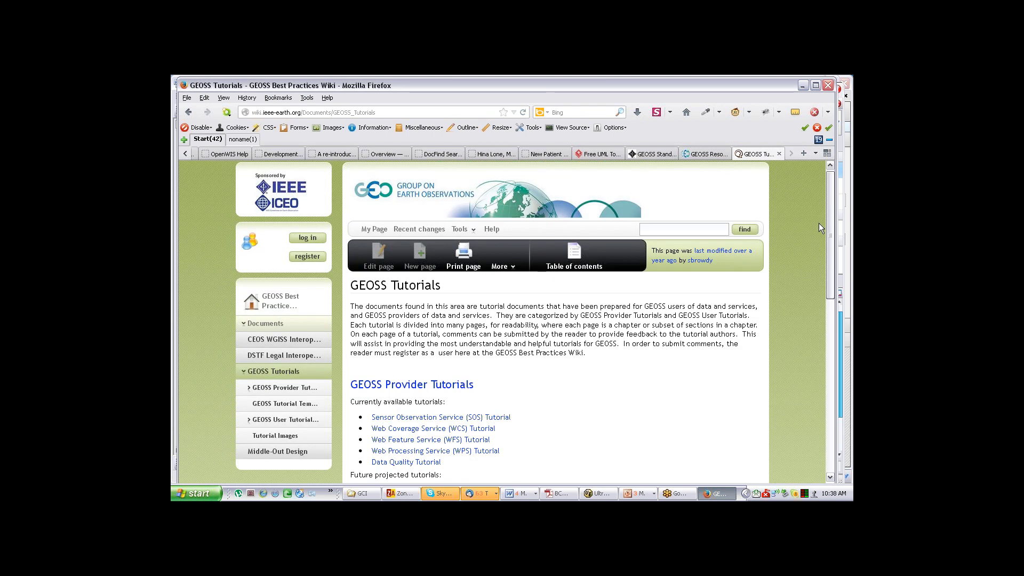
{"action": "scroll", "coordinate": [818, 223], "scroll_direction": "down", "scroll_amount": 3}
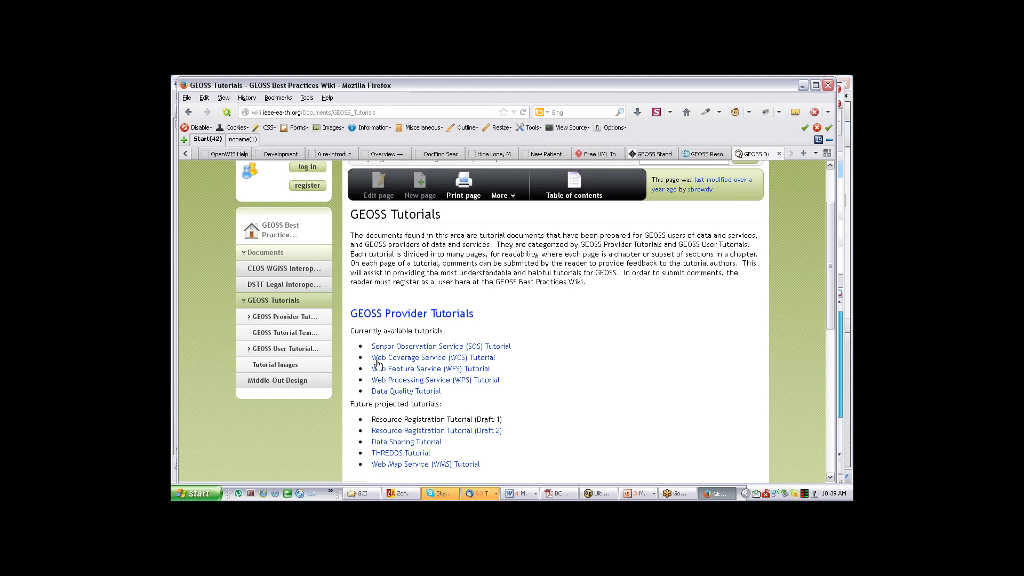
{"action": "left_click", "coordinate": [425, 349]}
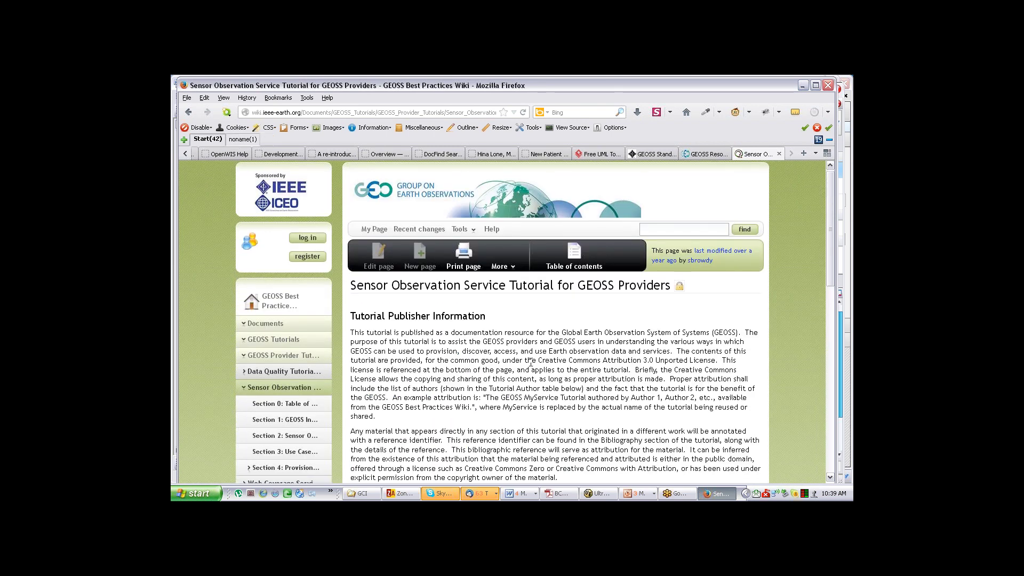
{"action": "scroll", "coordinate": [272, 266], "scroll_direction": "down", "scroll_amount": 2}
{"action": "scroll", "coordinate": [272, 267], "scroll_direction": "down", "scroll_amount": 3}
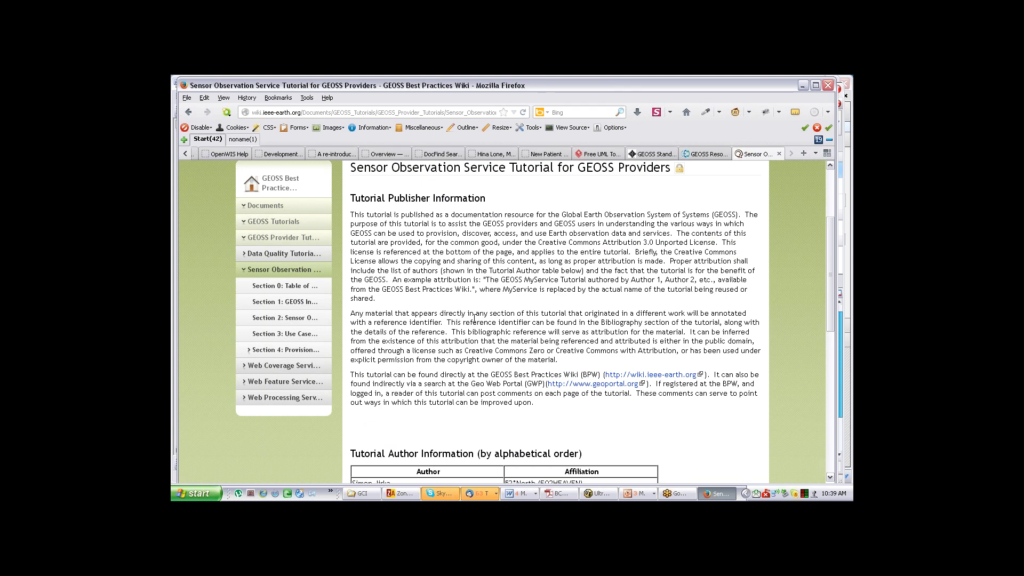
Open Section 0: Table of Contents of the Sensor Observation Service tutorial and look through its chapters.
{"action": "left_click", "coordinate": [289, 288]}
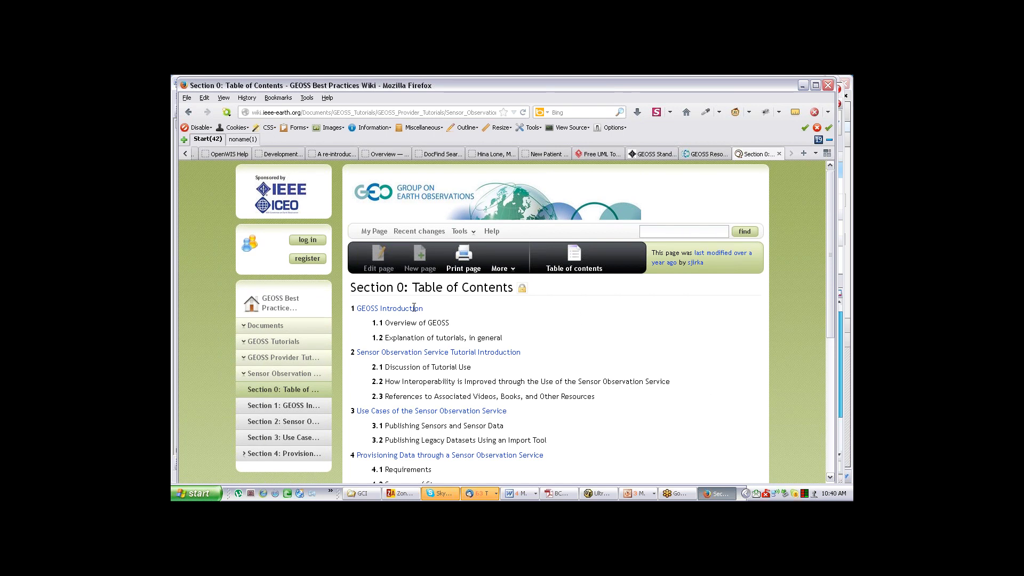
{"action": "scroll", "coordinate": [413, 308], "scroll_direction": "down", "scroll_amount": 2}
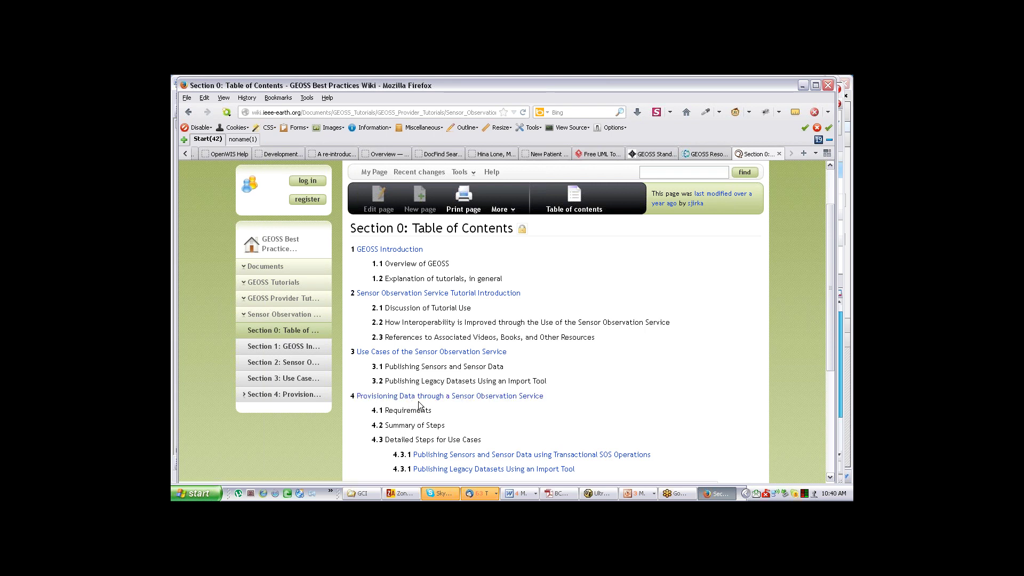
{"action": "scroll", "coordinate": [644, 359], "scroll_direction": "down", "scroll_amount": 1}
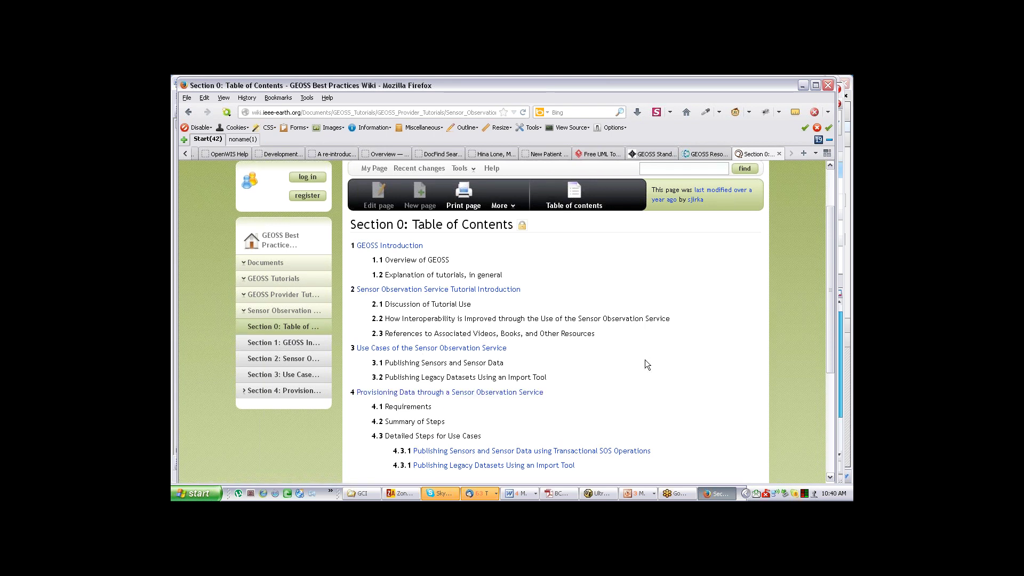
{"action": "scroll", "coordinate": [645, 359], "scroll_direction": "down", "scroll_amount": 2}
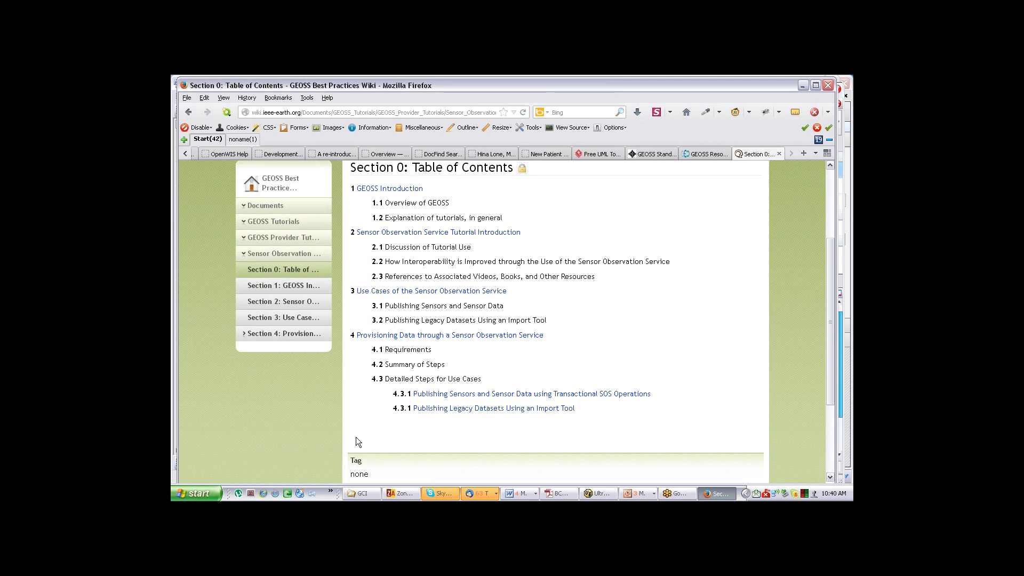
{"action": "scroll", "coordinate": [639, 348], "scroll_direction": "up", "scroll_amount": 1}
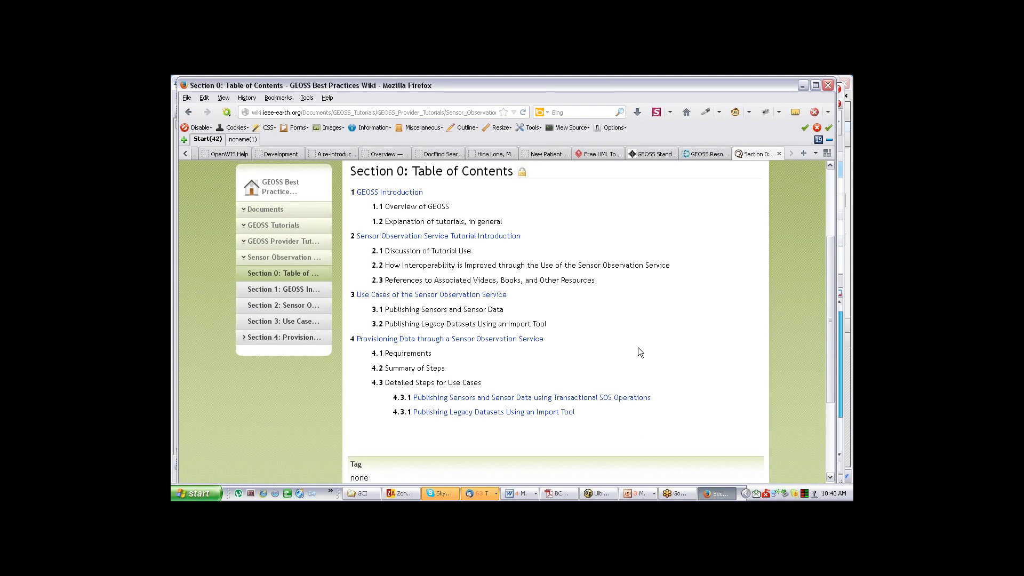
{"action": "scroll", "coordinate": [623, 350], "scroll_direction": "up", "scroll_amount": 2}
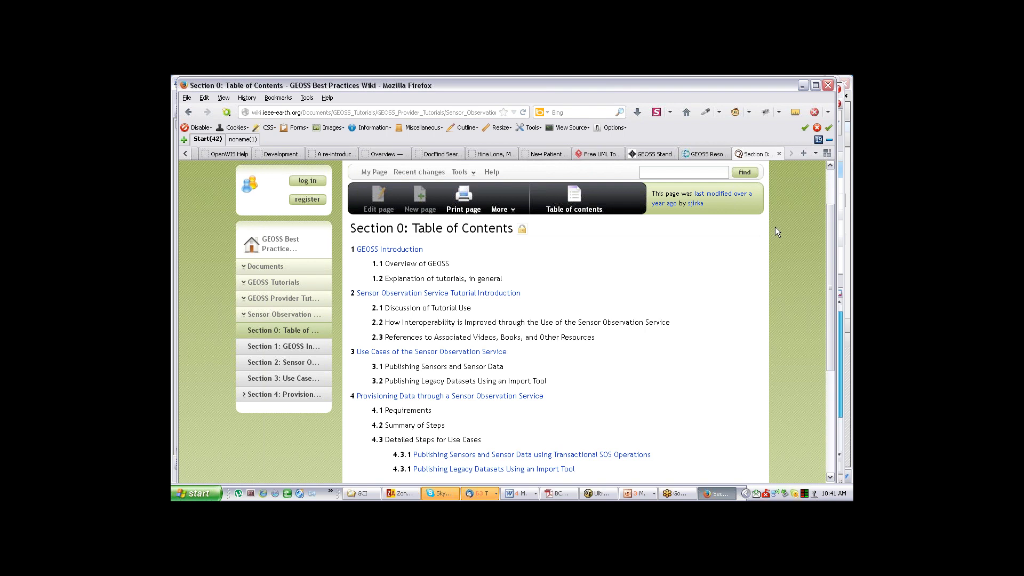
{"action": "left_click", "coordinate": [847, 124]}
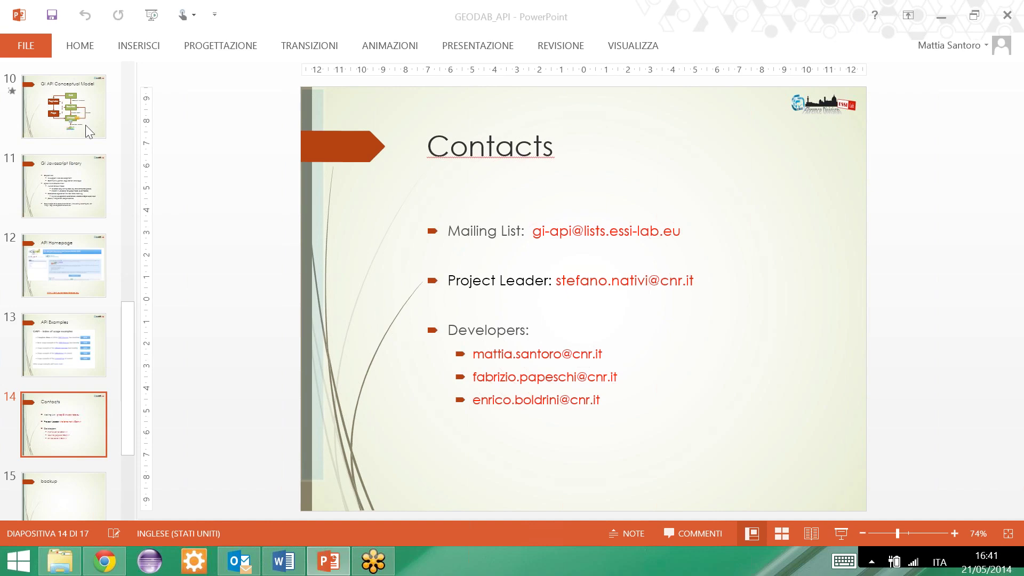
Switch to the GEODAB_API presentation in PowerPoint, return to its title slide, and start the slide show from there.
{"action": "scroll", "coordinate": [103, 65], "scroll_direction": "up", "scroll_amount": 5}
{"action": "scroll", "coordinate": [80, 85], "scroll_direction": "up", "scroll_amount": 3}
{"action": "left_click", "coordinate": [53, 104]}
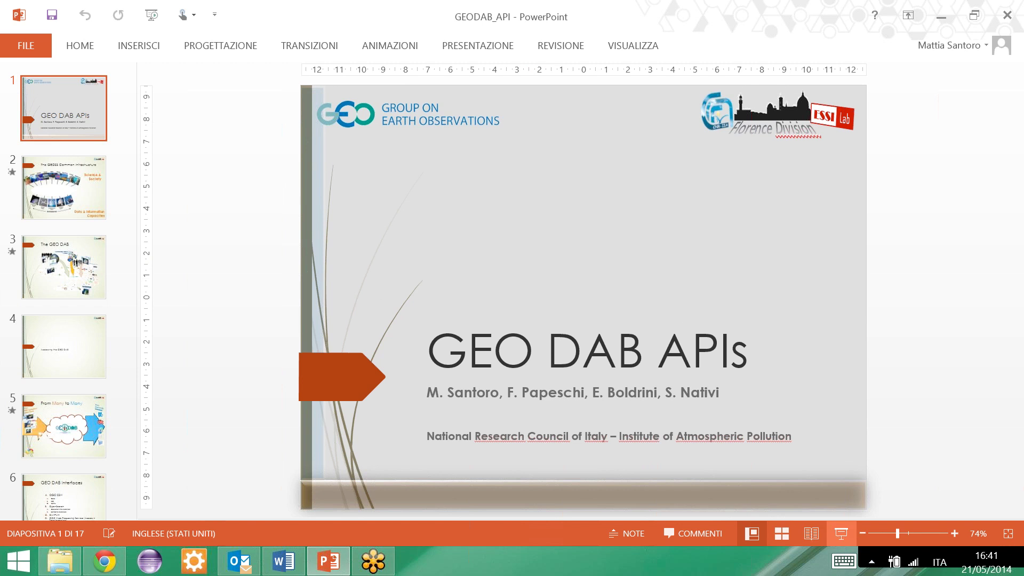
{"action": "left_click", "coordinate": [840, 533]}
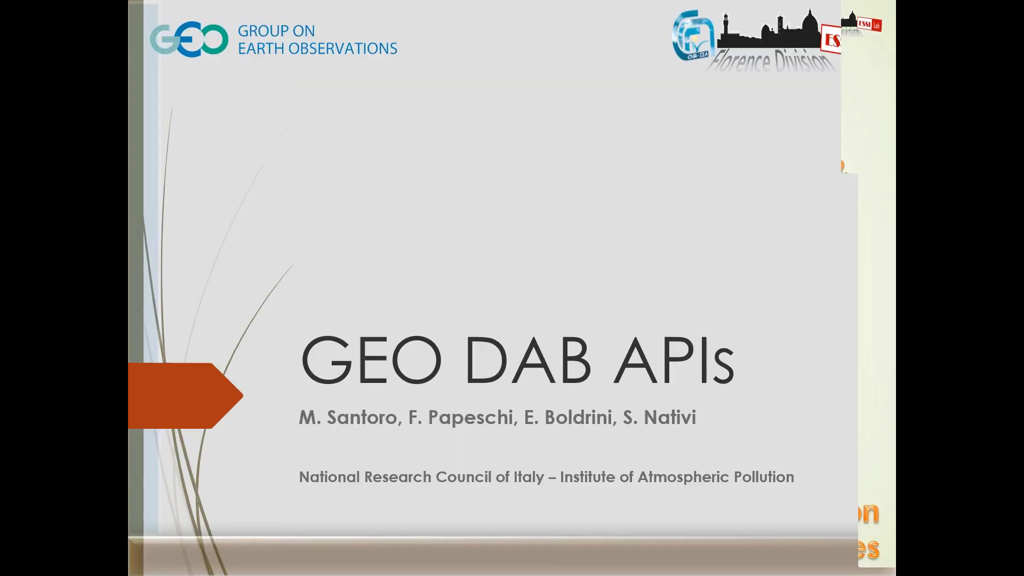
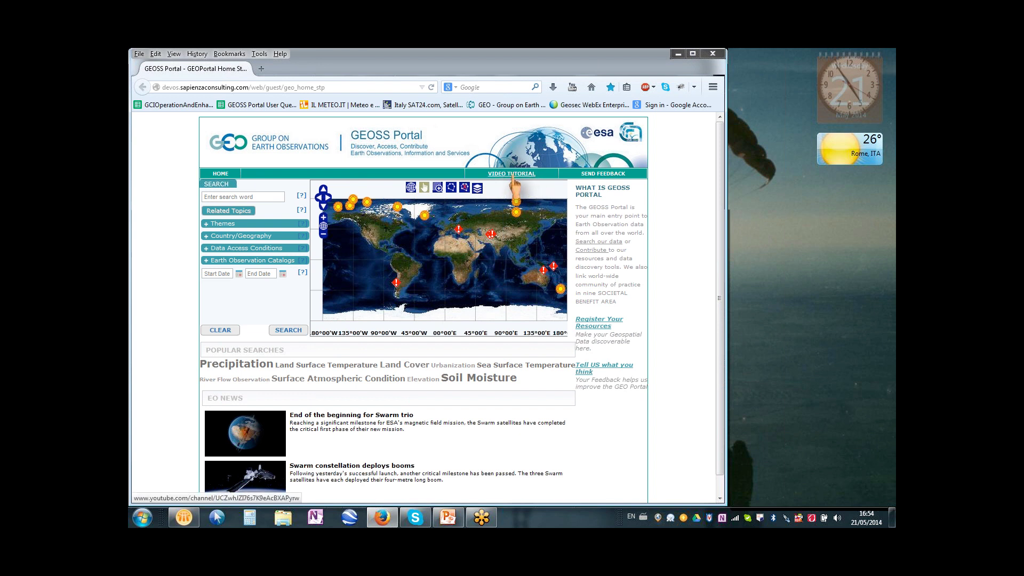
Look through the GEOSS Portal video tutorials on YouTube and the Feedback on GEOSS Portal form, closing each to return to the portal.
{"action": "left_click", "coordinate": [511, 178]}
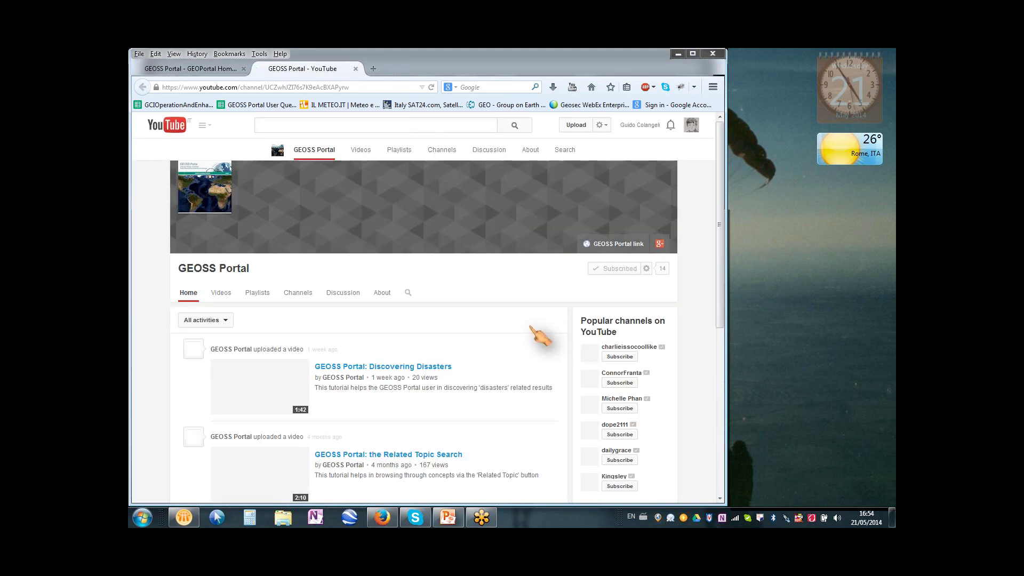
{"action": "scroll", "coordinate": [530, 326], "scroll_direction": "down", "scroll_amount": 1}
{"action": "scroll", "coordinate": [530, 327], "scroll_direction": "down", "scroll_amount": 3}
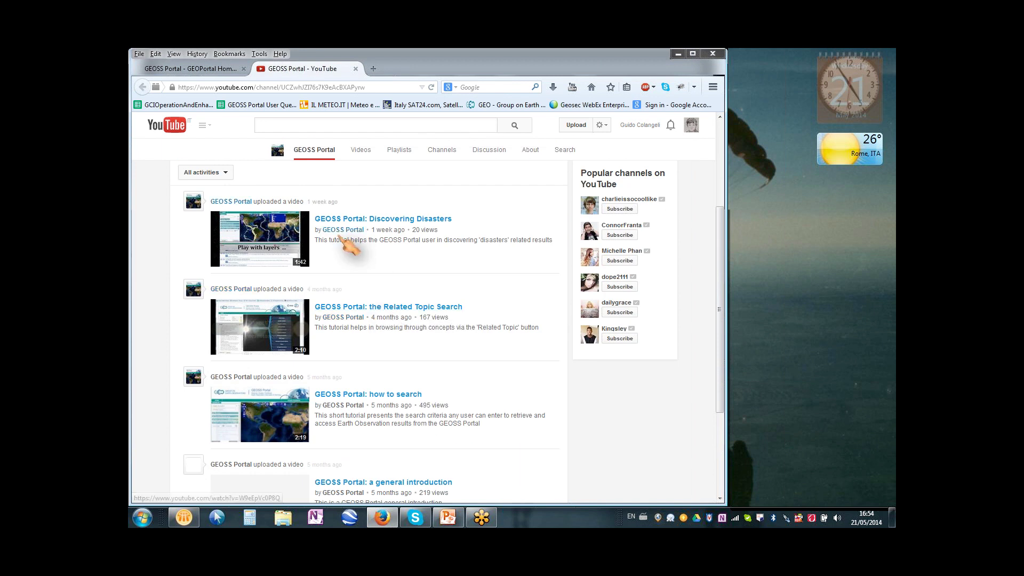
{"action": "left_click", "coordinate": [355, 69]}
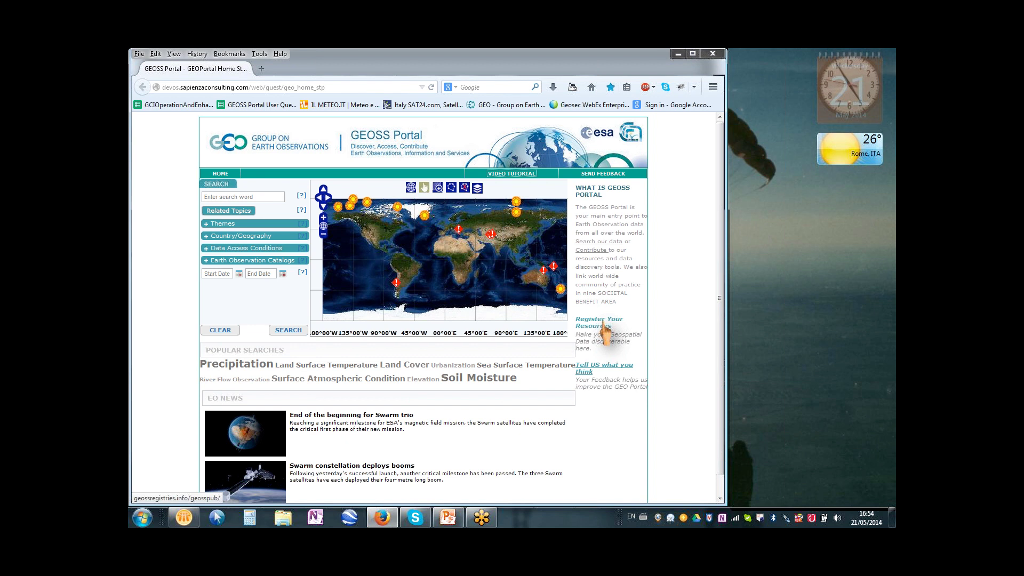
{"action": "left_click", "coordinate": [604, 367]}
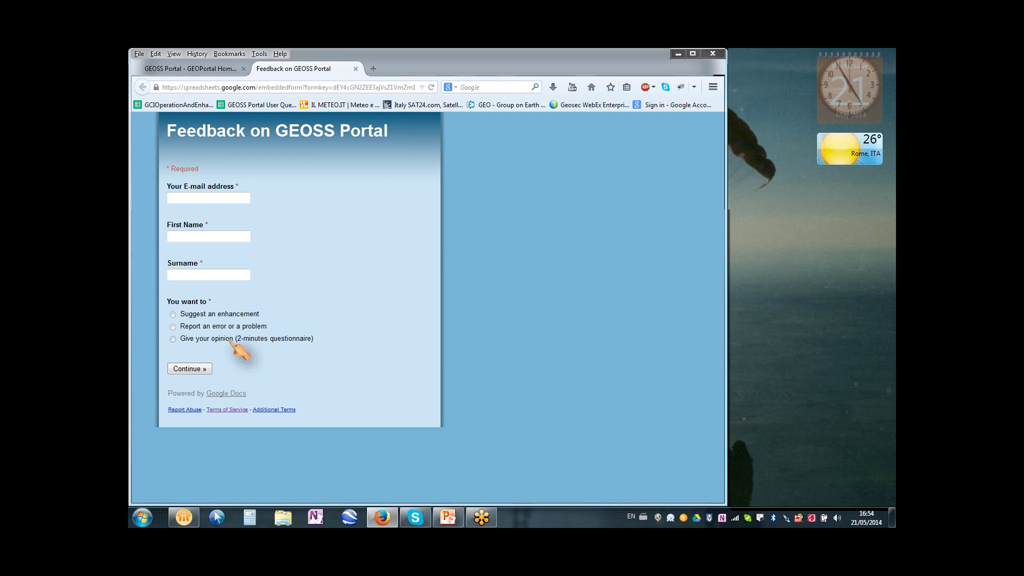
{"action": "left_click", "coordinate": [356, 68]}
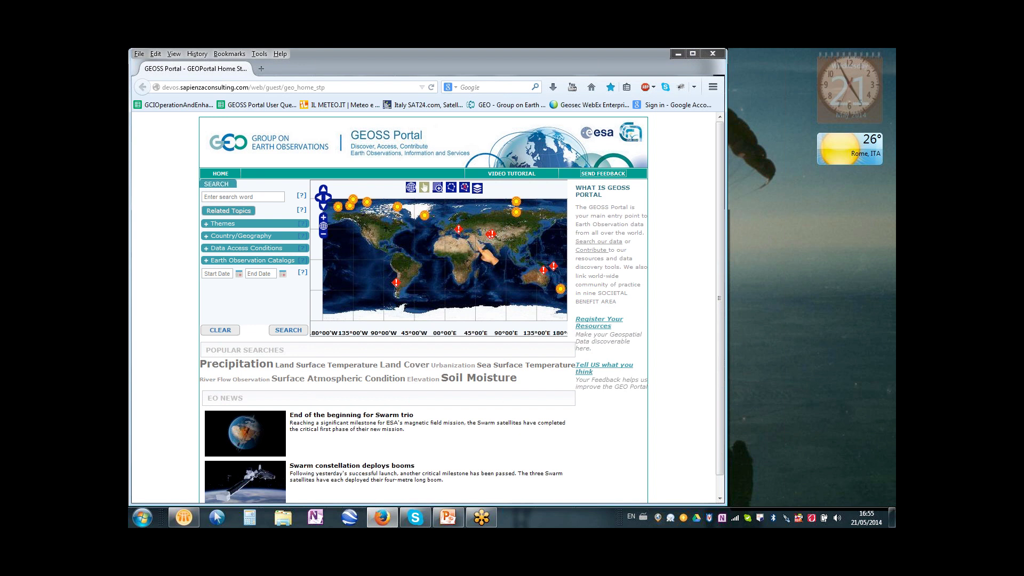
Open the Floods in Afghanistan alert from the zoomed-in map, review its Disaster Charter page and the Charter Activations list, and close the site.
{"action": "left_click", "coordinate": [437, 188]}
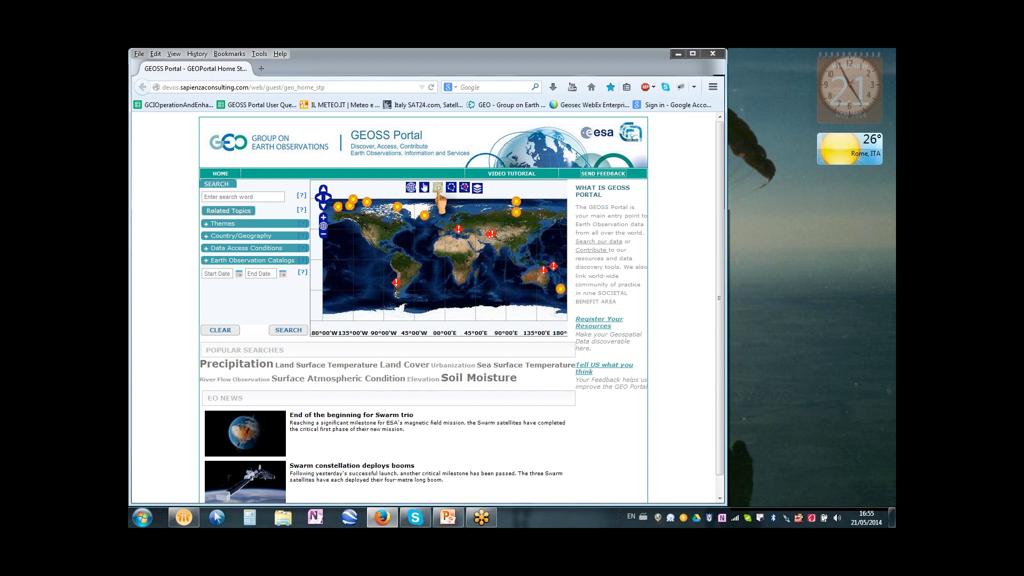
{"action": "left_click_drag", "start_coordinate": [457, 217], "coordinate": [506, 269]}
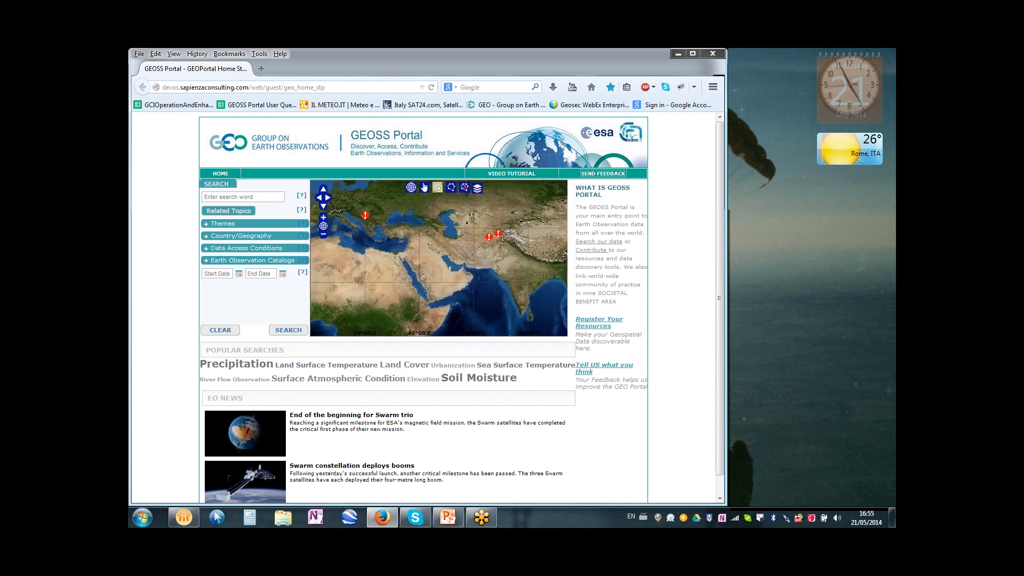
{"action": "left_click", "coordinate": [470, 237]}
{"action": "mouse_move", "coordinate": [493, 245]}
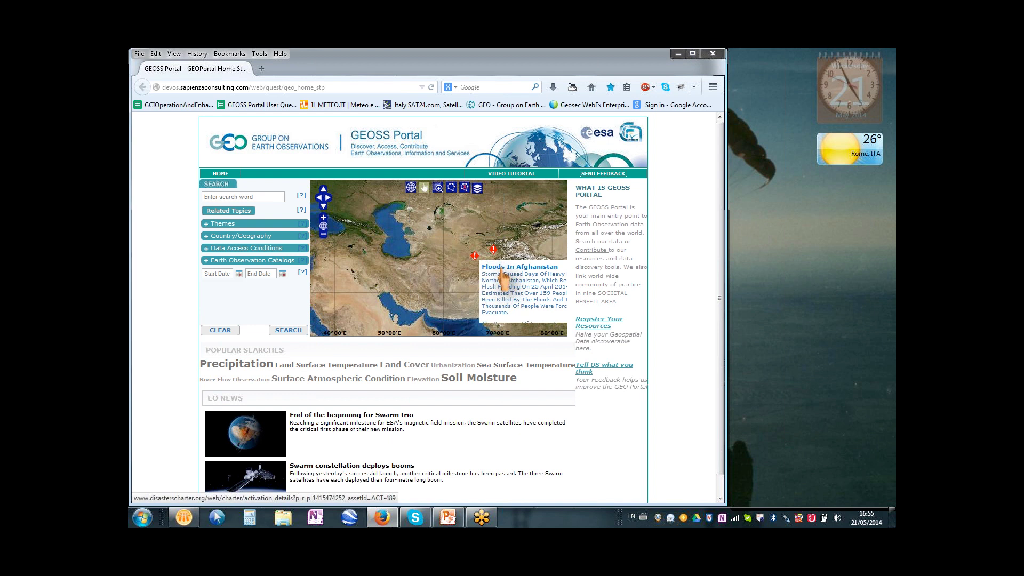
{"action": "left_click", "coordinate": [501, 270]}
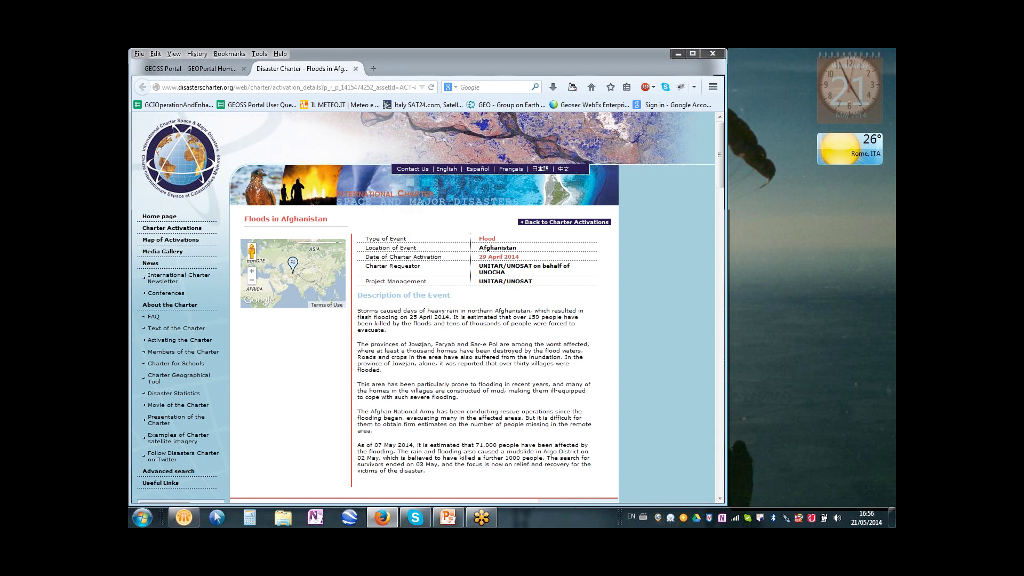
{"action": "left_click", "coordinate": [532, 224]}
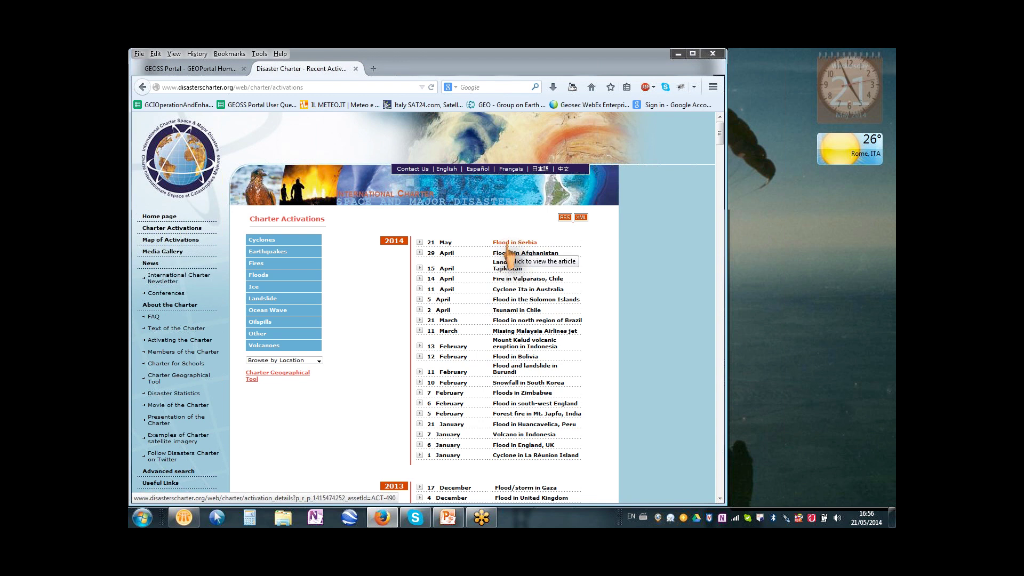
{"action": "left_click", "coordinate": [355, 69]}
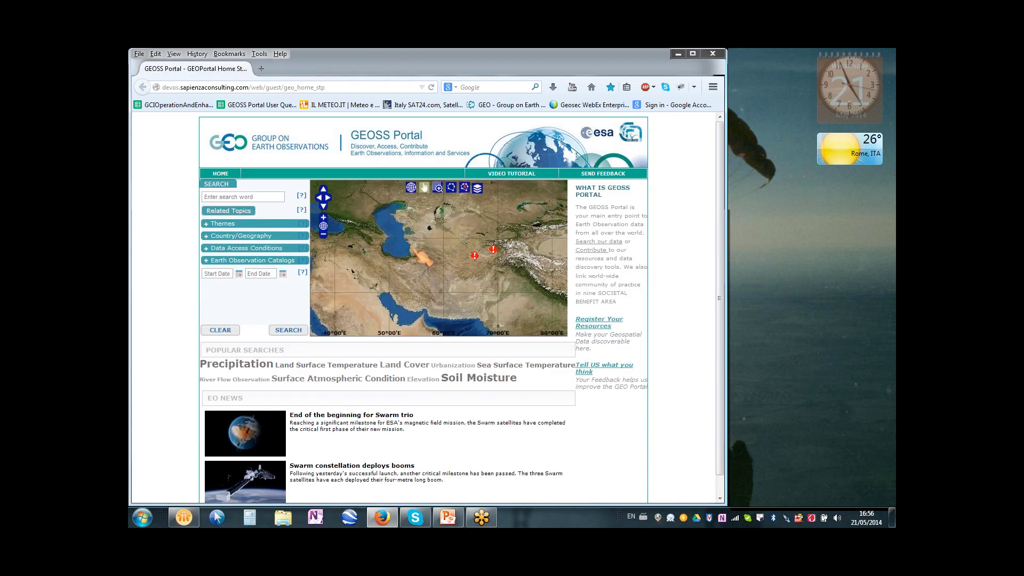
Reset the map to its full extent, zoom in around the North Atlantic and Europe, and read the Flood in Serbia alert before closing it.
{"action": "left_click", "coordinate": [411, 188]}
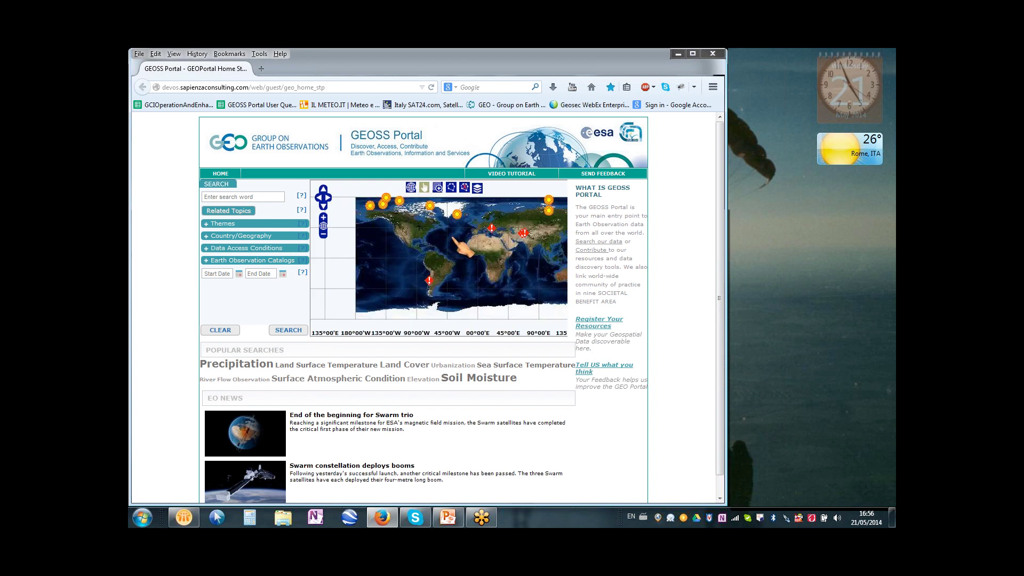
{"action": "left_click", "coordinate": [437, 188]}
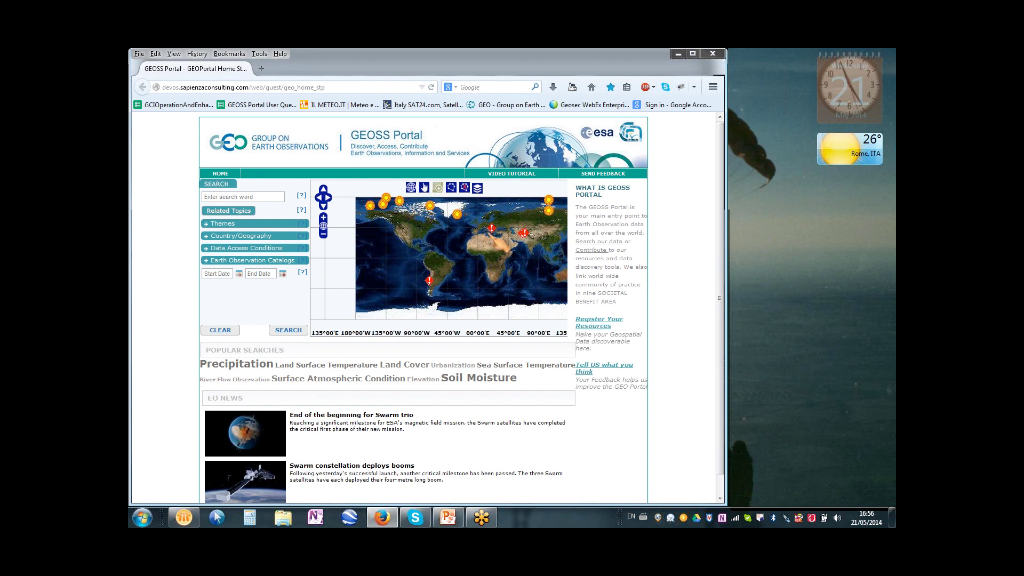
{"action": "left_click_drag", "start_coordinate": [480, 221], "coordinate": [512, 258]}
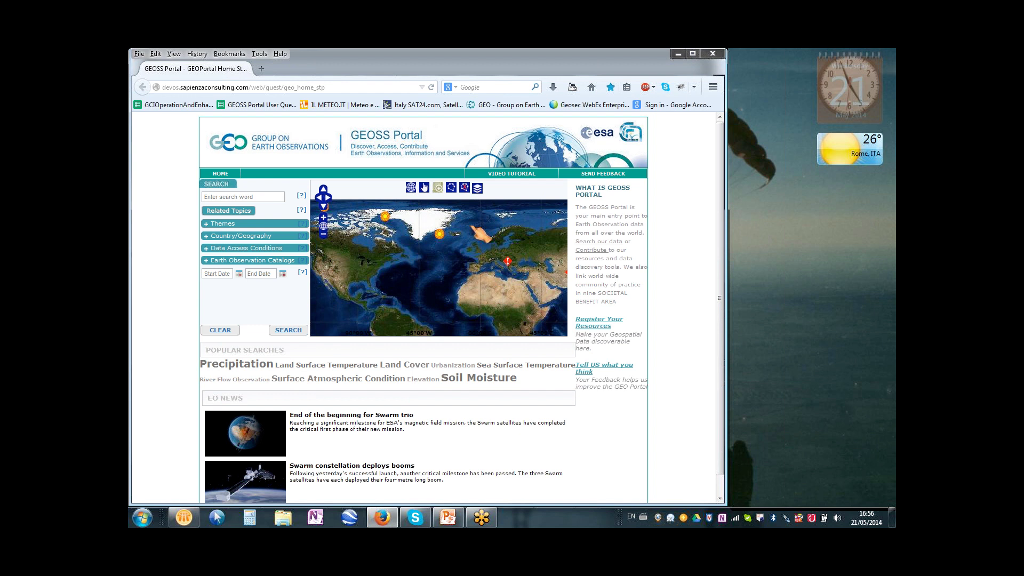
{"action": "left_click", "coordinate": [424, 187]}
{"action": "left_click", "coordinate": [508, 262]}
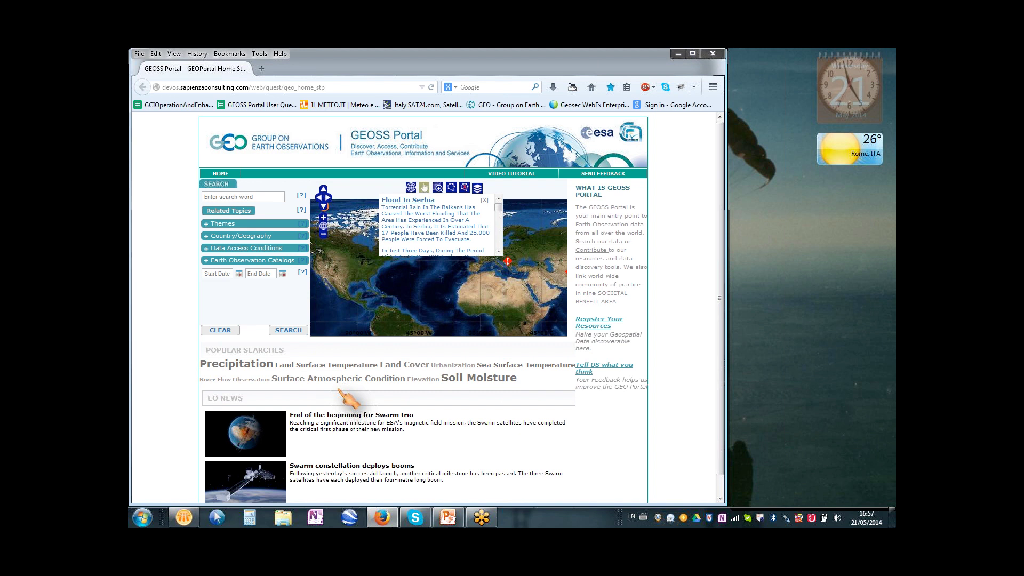
{"action": "left_click", "coordinate": [484, 200]}
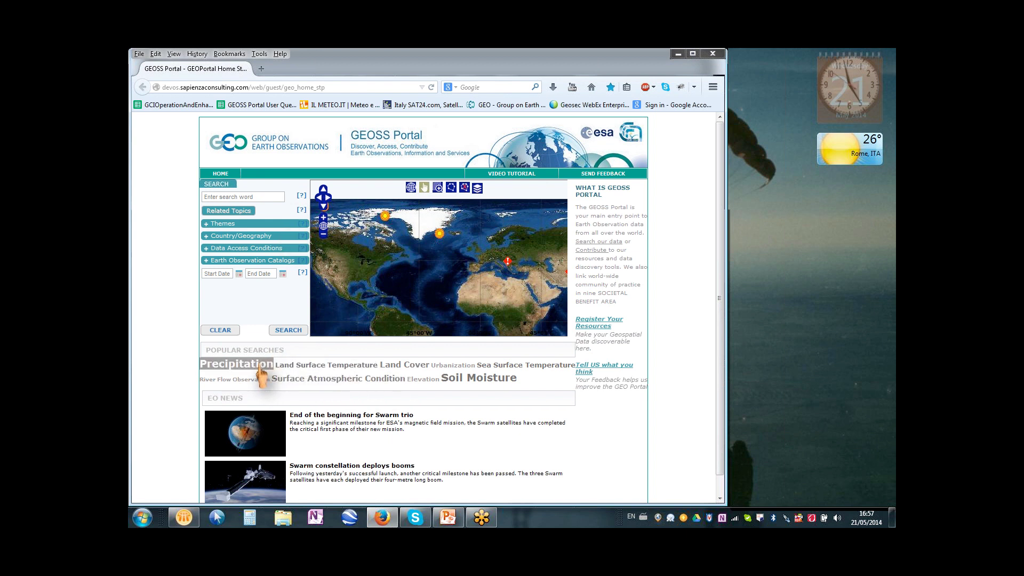
Run the popular search for Land Cover and look through the first entries in the result list.
{"action": "left_click", "coordinate": [394, 368]}
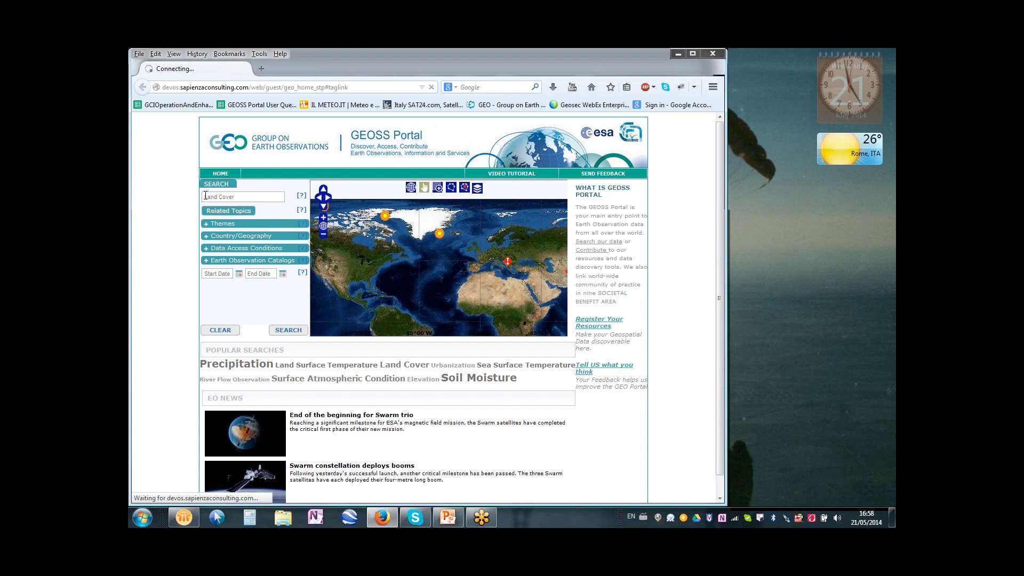
{"action": "left_click", "coordinate": [235, 210]}
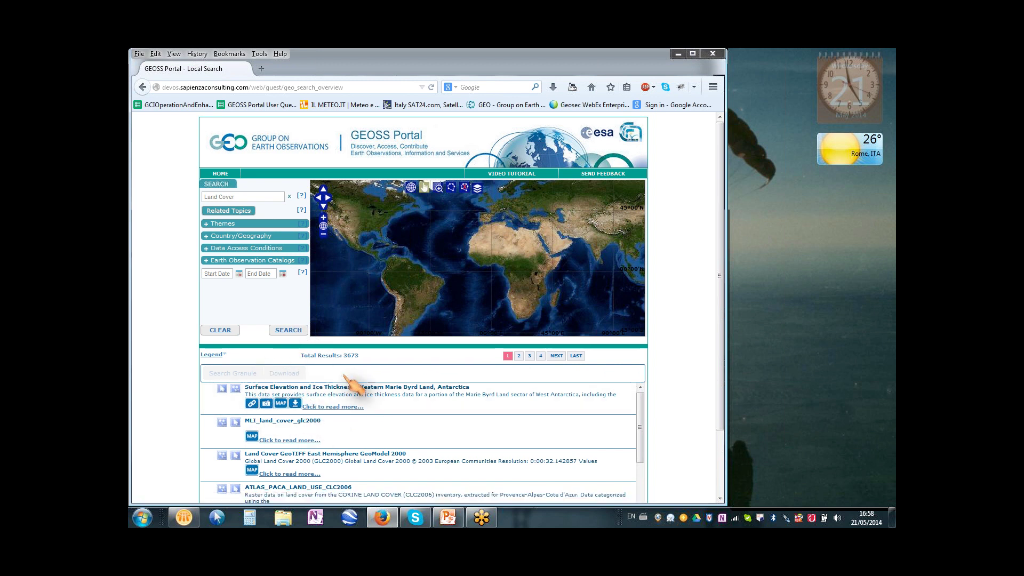
{"action": "scroll", "coordinate": [350, 383], "scroll_direction": "down", "scroll_amount": 2}
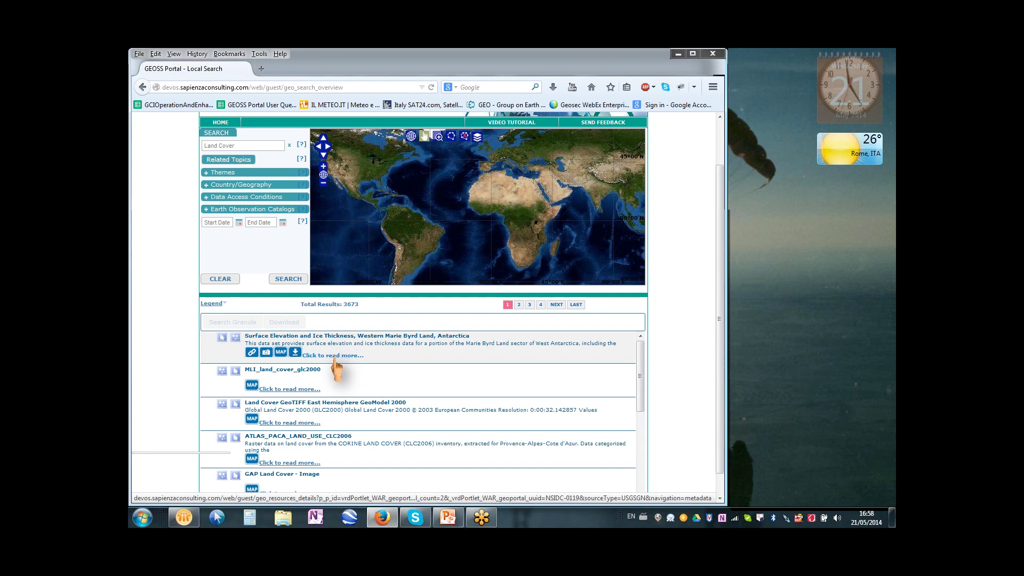
{"action": "left_click", "coordinate": [334, 356]}
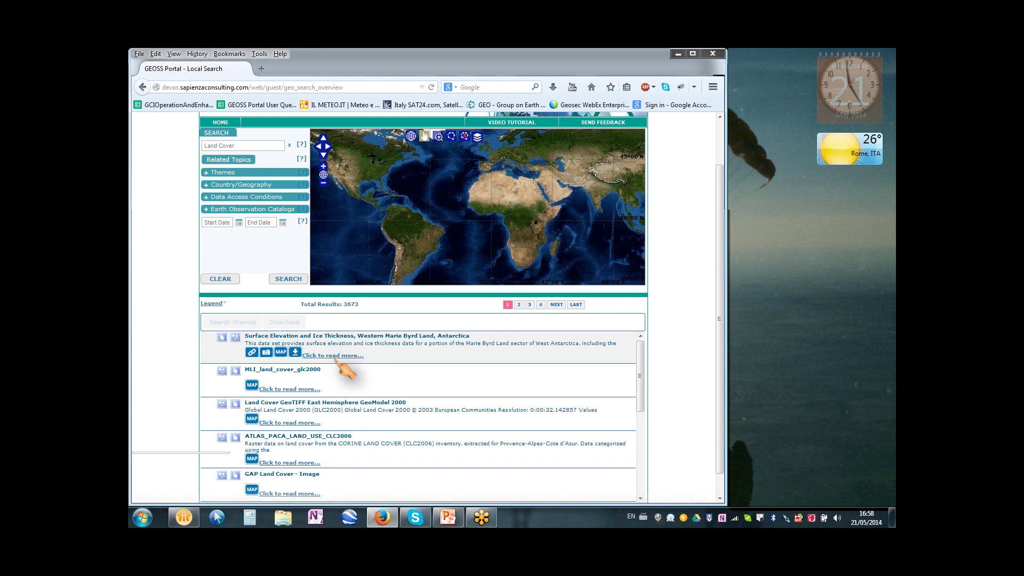
{"action": "scroll", "coordinate": [336, 358], "scroll_direction": "down", "scroll_amount": 1}
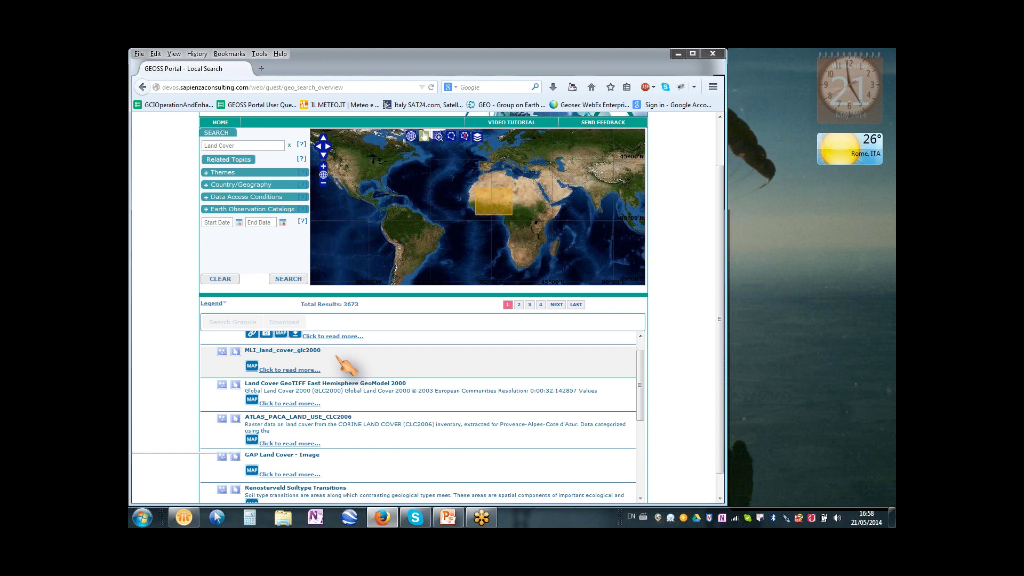
{"action": "scroll", "coordinate": [336, 344], "scroll_direction": "up", "scroll_amount": 1}
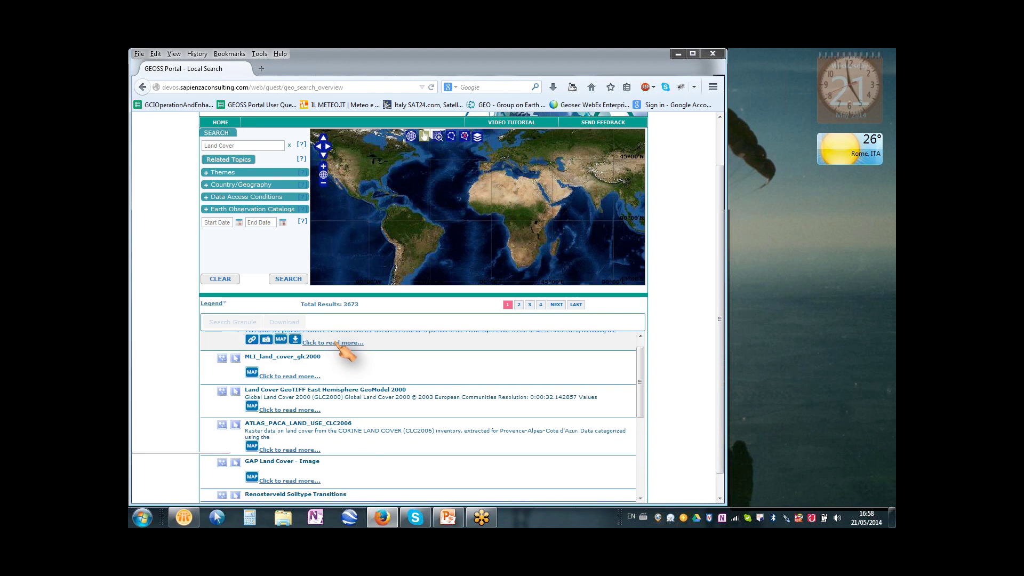
{"action": "scroll", "coordinate": [337, 347], "scroll_direction": "up", "scroll_amount": 1}
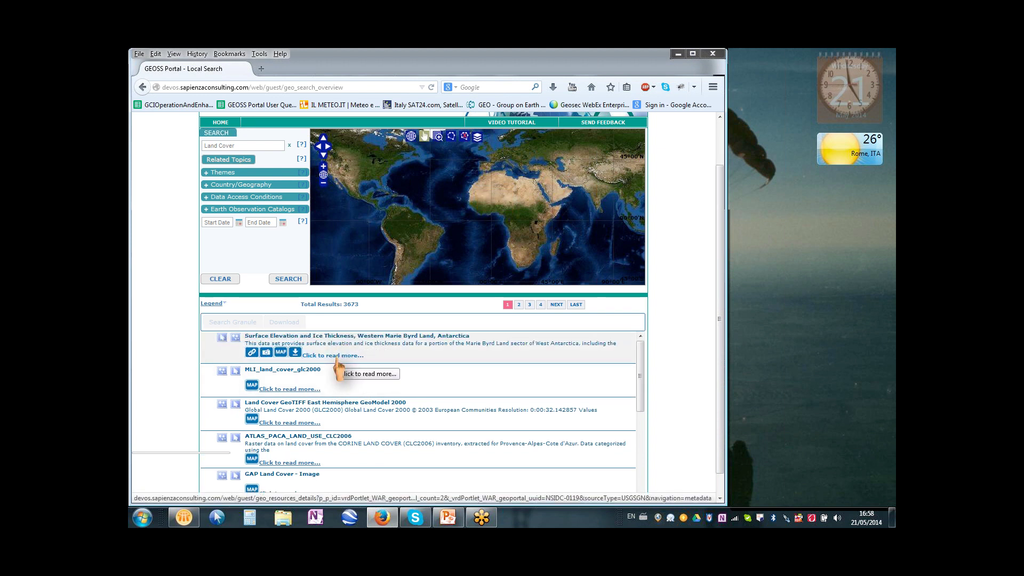
Read the full metadata of Surface Elevation and Ice Thickness, Western Marie Byrd Land, Antarctica down to Distribution Information, and return to the results.
{"action": "left_click", "coordinate": [338, 356]}
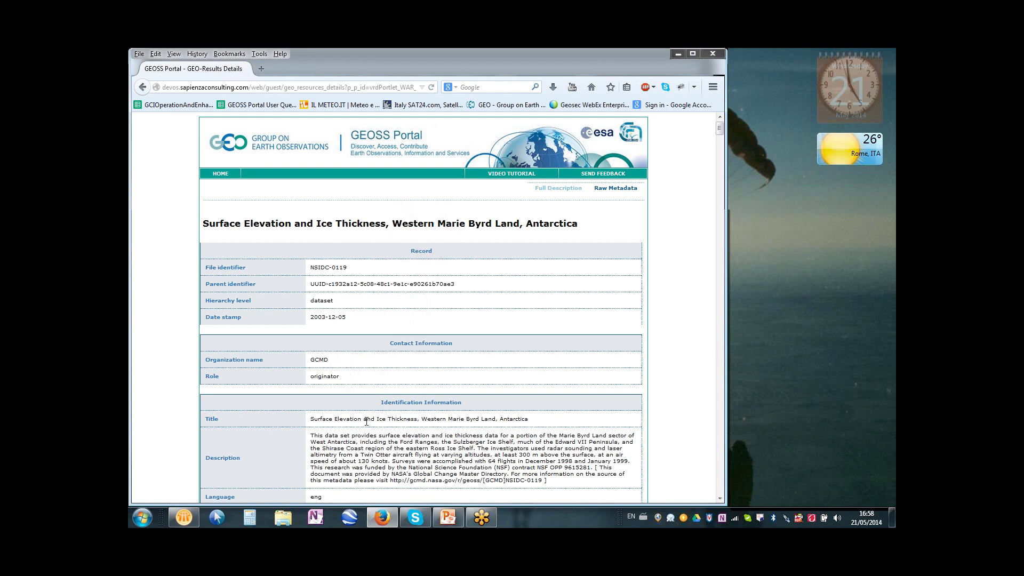
{"action": "scroll", "coordinate": [366, 426], "scroll_direction": "down", "scroll_amount": 1}
{"action": "scroll", "coordinate": [367, 433], "scroll_direction": "down", "scroll_amount": 3}
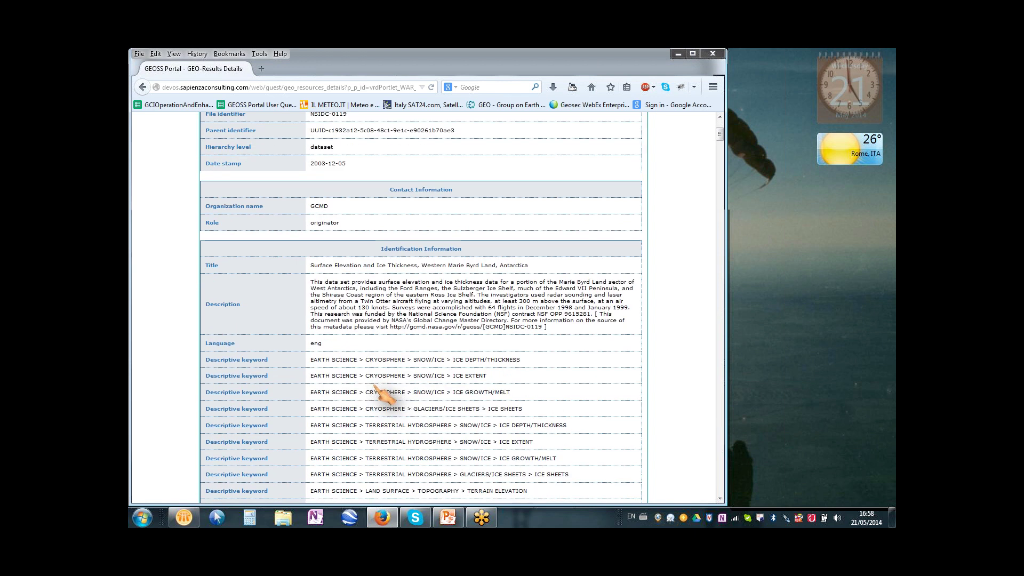
{"action": "scroll", "coordinate": [395, 426], "scroll_direction": "down", "scroll_amount": 6}
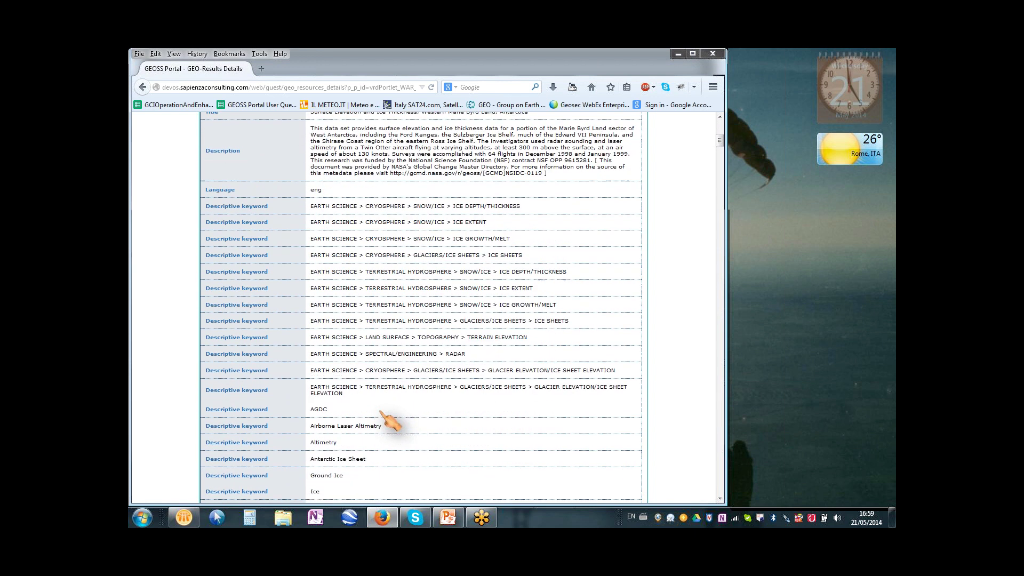
{"action": "scroll", "coordinate": [407, 357], "scroll_direction": "down", "scroll_amount": 2}
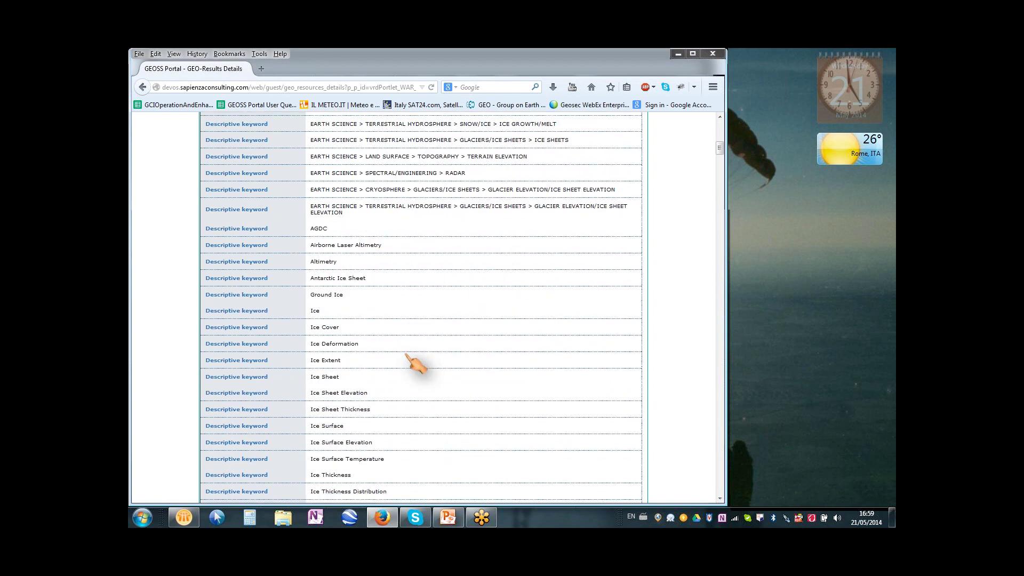
{"action": "scroll", "coordinate": [414, 362], "scroll_direction": "down", "scroll_amount": 12}
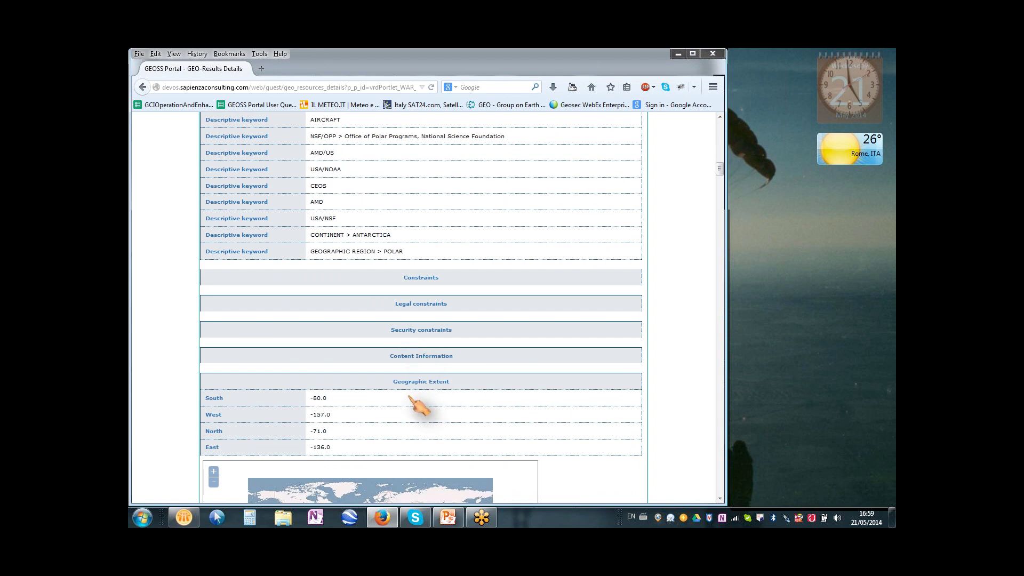
{"action": "scroll", "coordinate": [475, 367], "scroll_direction": "down", "scroll_amount": 6}
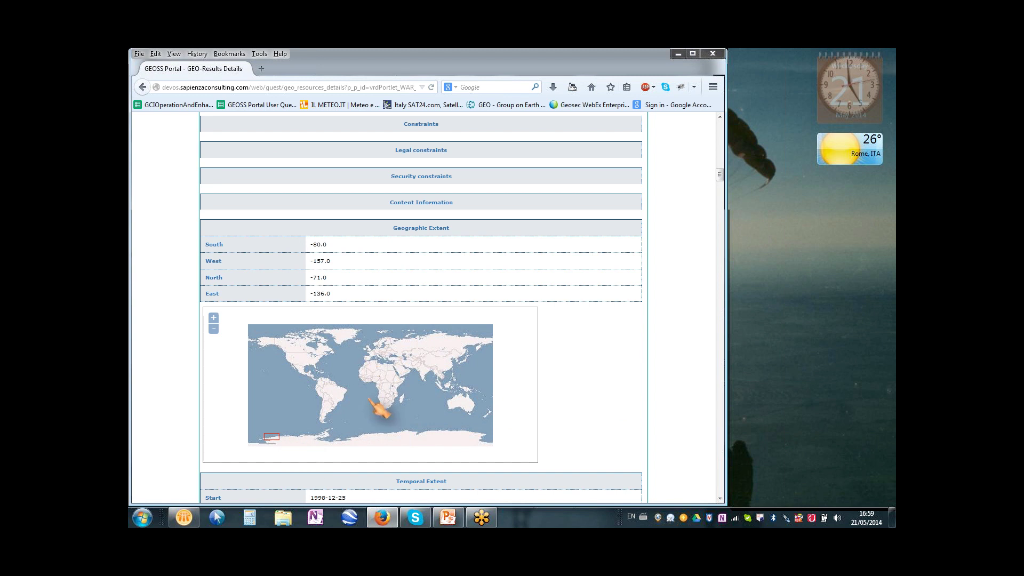
{"action": "scroll", "coordinate": [370, 400], "scroll_direction": "down", "scroll_amount": 1}
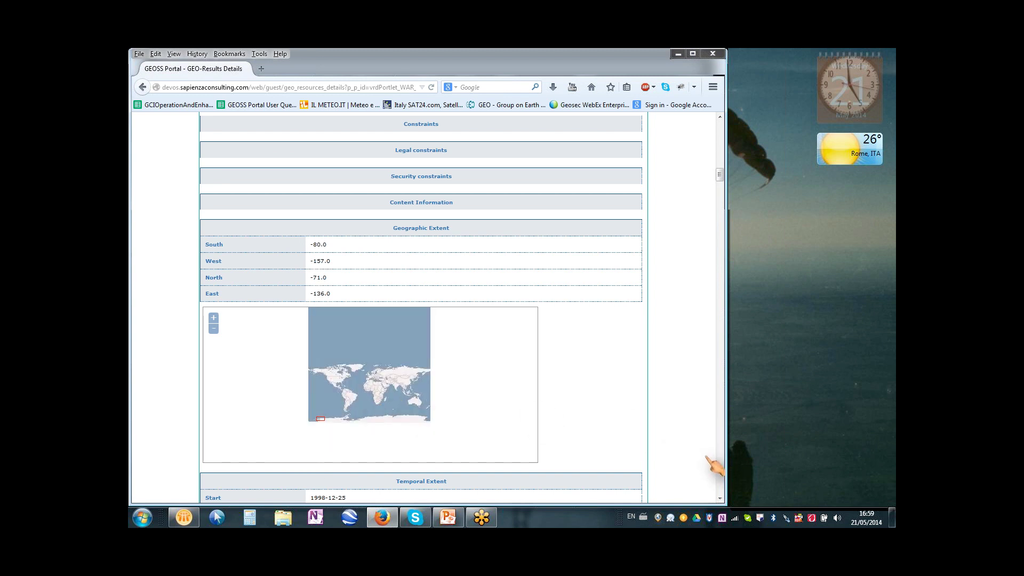
{"action": "scroll", "coordinate": [720, 468], "scroll_direction": "down", "scroll_amount": 1}
{"action": "scroll", "coordinate": [720, 468], "scroll_direction": "down", "scroll_amount": 5}
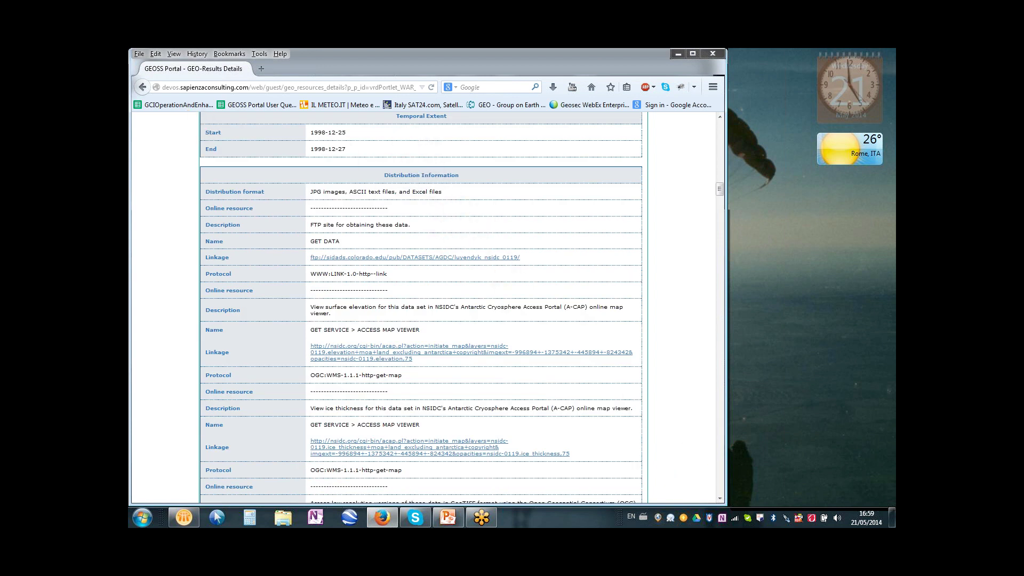
{"action": "left_click", "coordinate": [142, 87]}
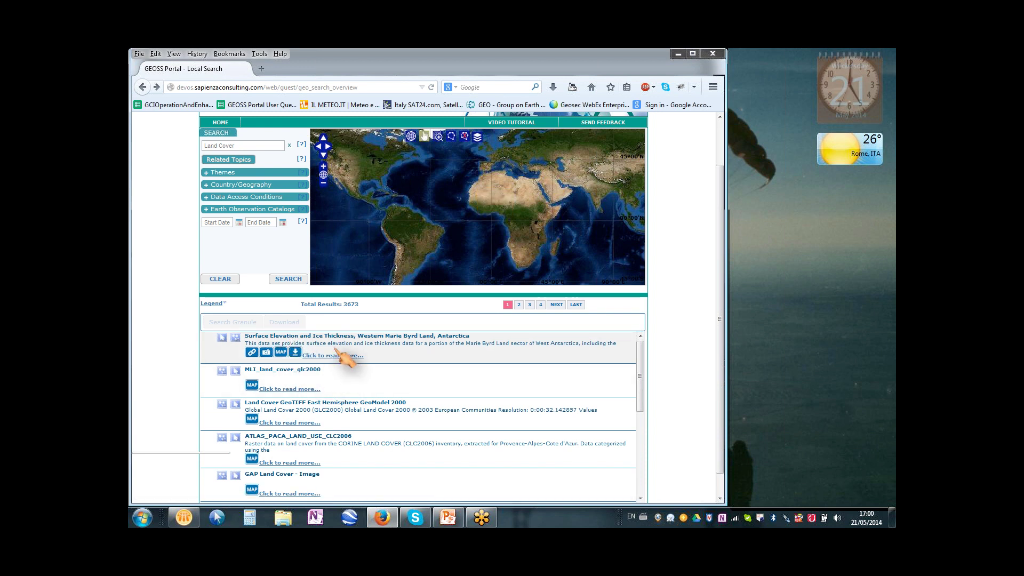
Show the whole world on the map and load the glc00_east_tiled layer from Land Cover GeoTIFF East Hemisphere GeoModel 2000.
{"action": "left_click", "coordinate": [323, 175]}
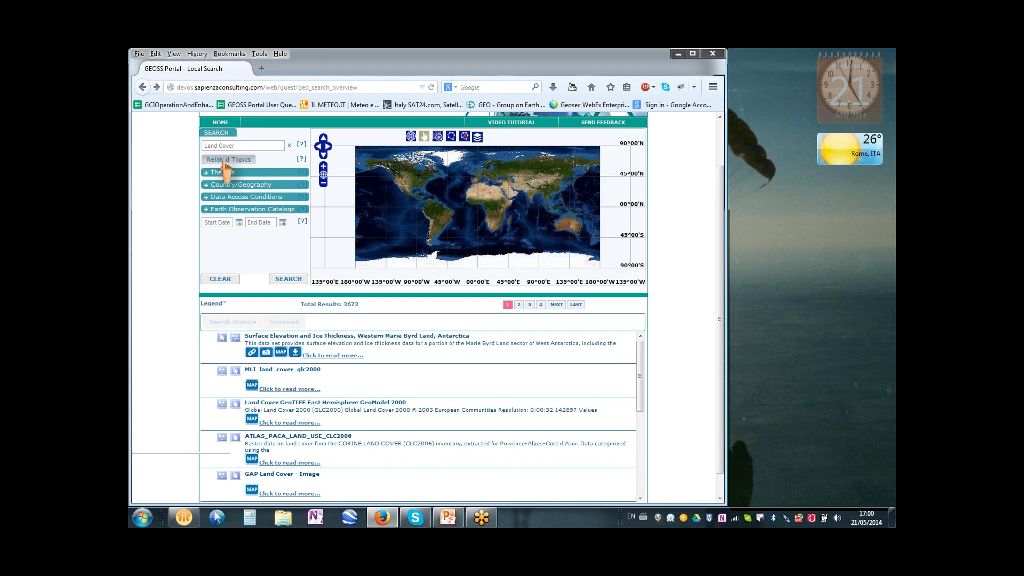
{"action": "left_click", "coordinate": [253, 419]}
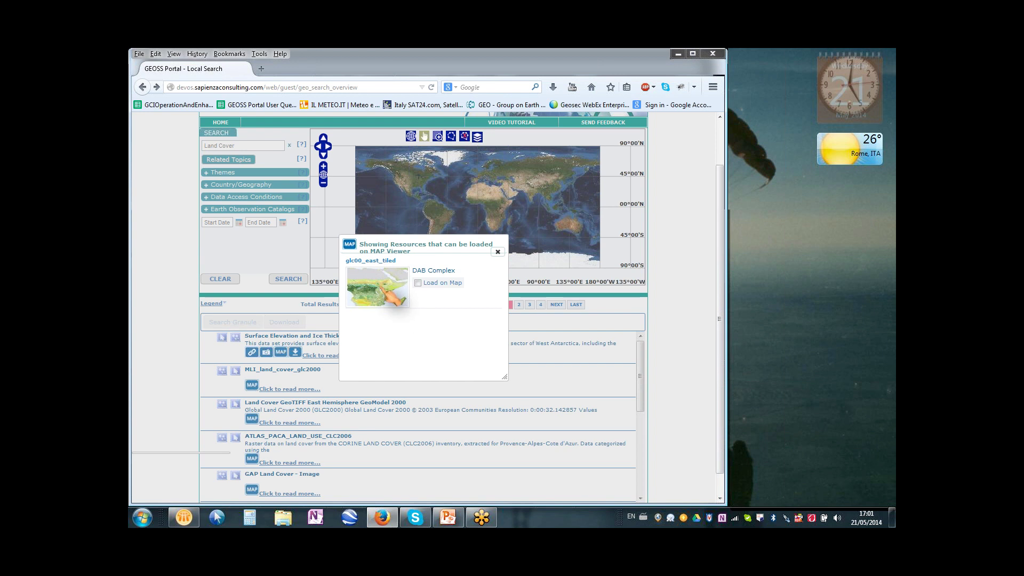
{"action": "left_click", "coordinate": [418, 283]}
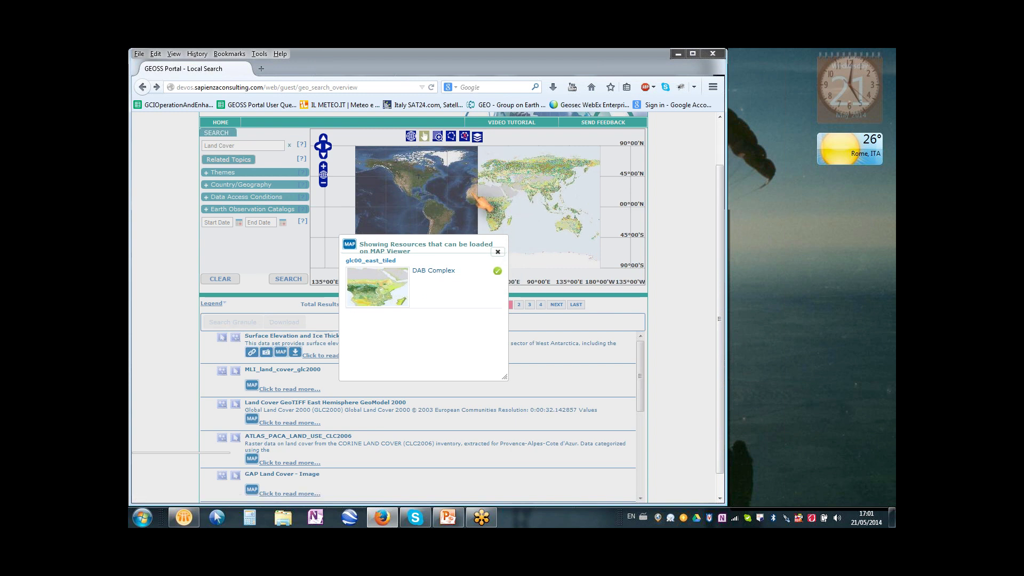
Close the resource list, then hide and show again the Land Cover GeoTIFF East Hemisphere GeoModel 2000 overlay on the map.
{"action": "left_click", "coordinate": [497, 251]}
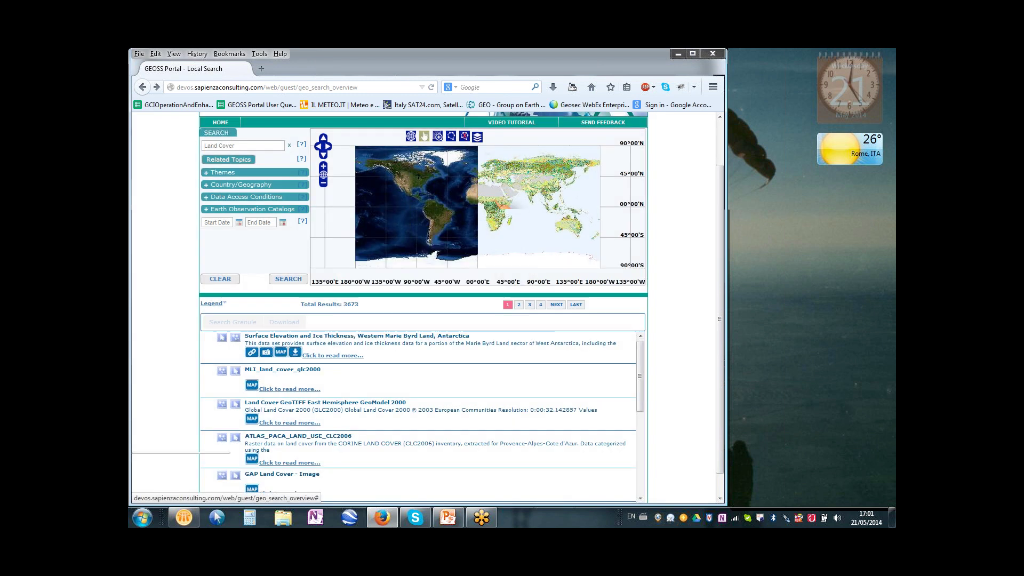
{"action": "left_click", "coordinate": [477, 137]}
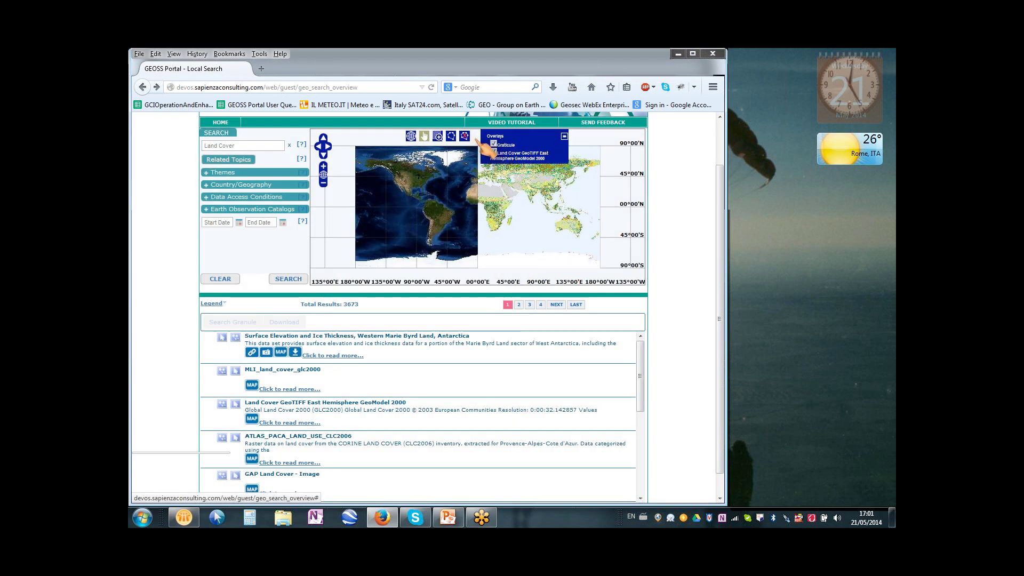
{"action": "left_click", "coordinate": [494, 152]}
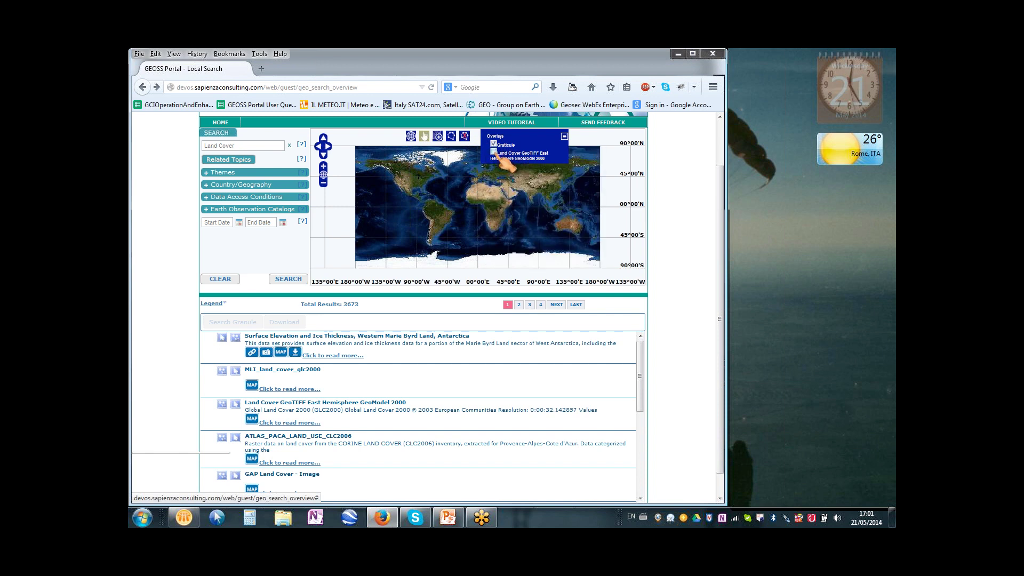
{"action": "left_click", "coordinate": [494, 151]}
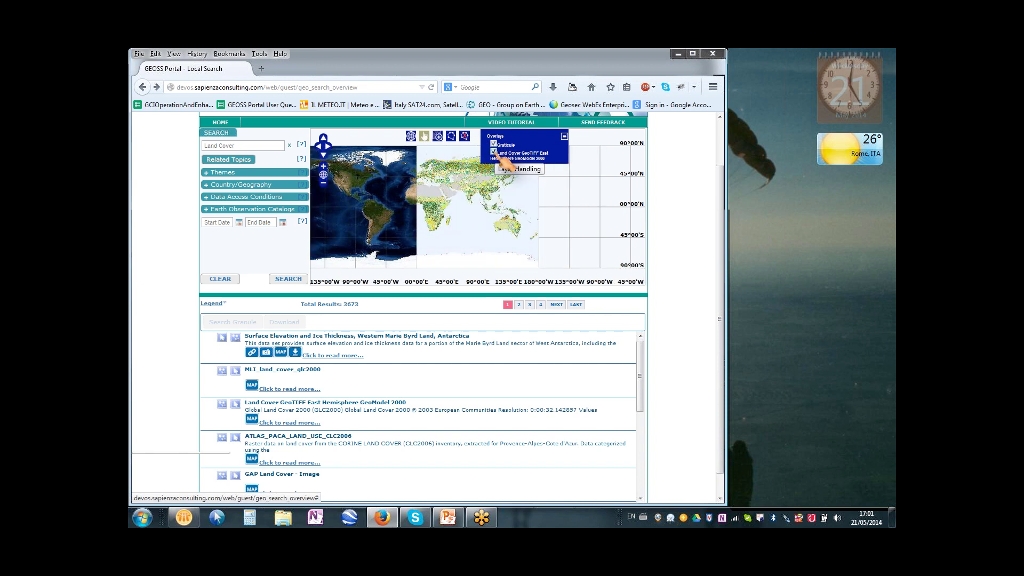
{"action": "left_click", "coordinate": [564, 137]}
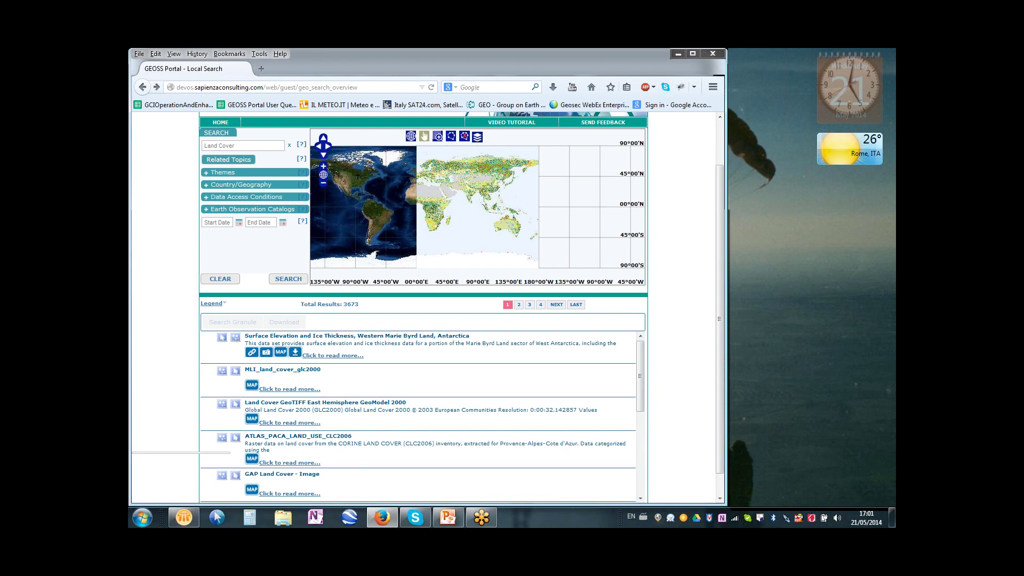
Clear the Land Cover search criteria and restrict the new search to the Water theme.
{"action": "left_click", "coordinate": [218, 283]}
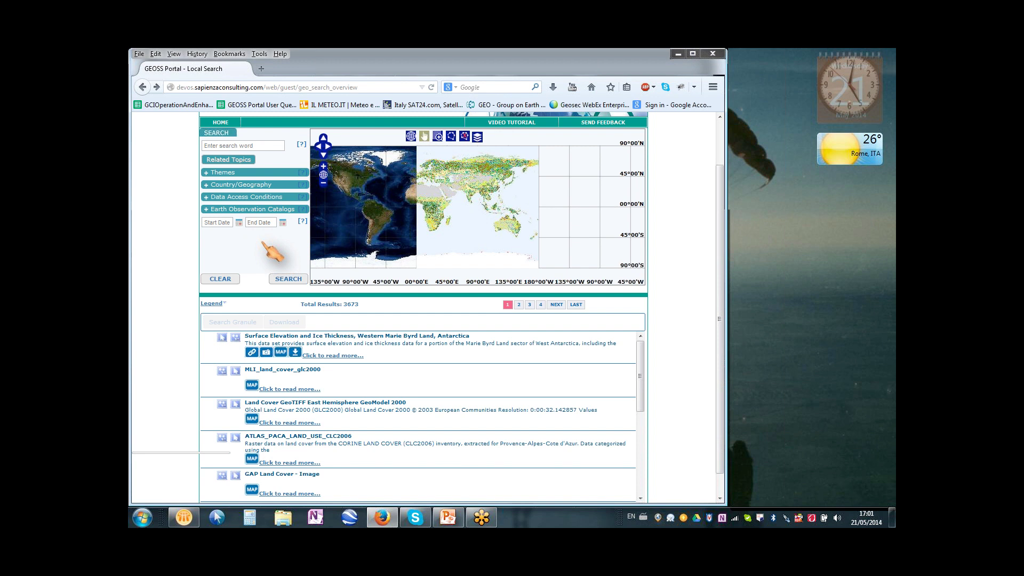
{"action": "left_click", "coordinate": [206, 172]}
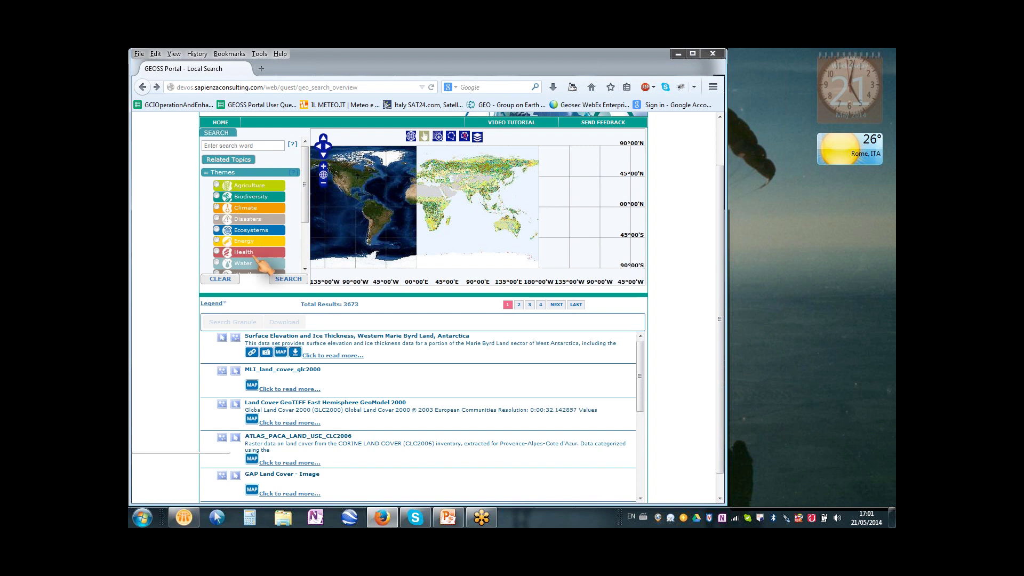
{"action": "scroll", "coordinate": [306, 234], "scroll_direction": "down", "scroll_amount": 2}
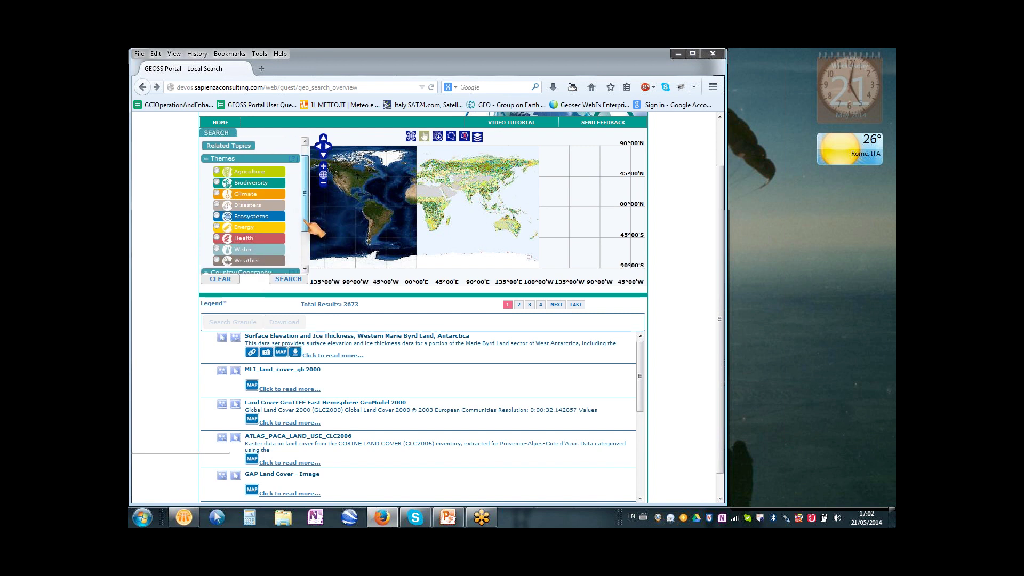
{"action": "scroll", "coordinate": [306, 237], "scroll_direction": "up", "scroll_amount": 1}
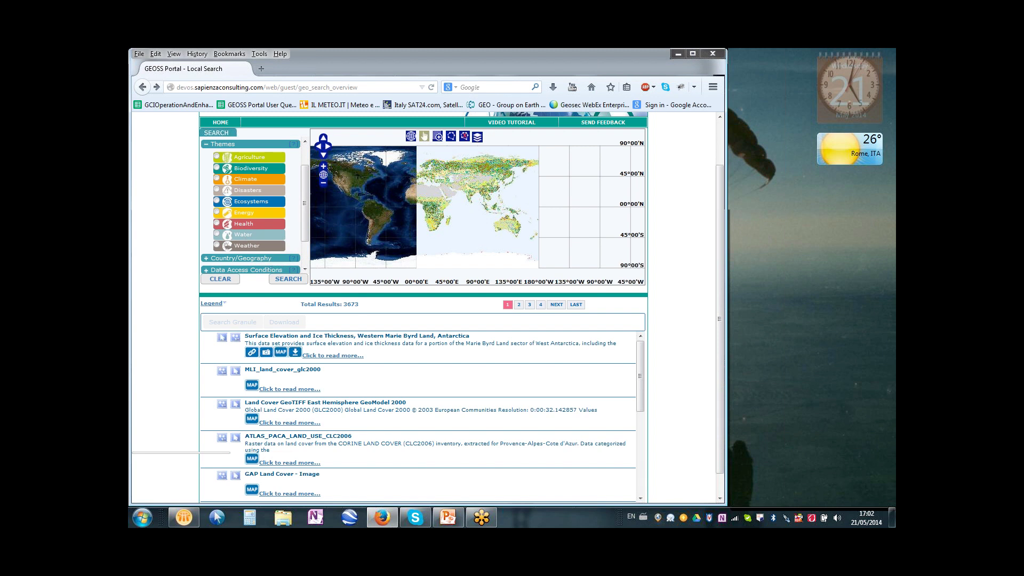
{"action": "left_click", "coordinate": [243, 235]}
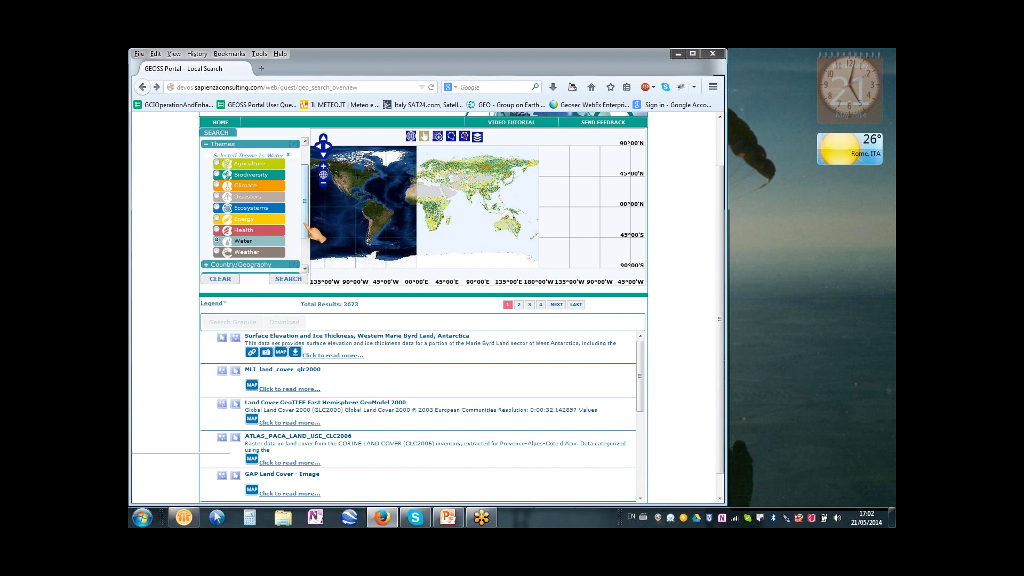
{"action": "left_click_drag", "start_coordinate": [305, 226], "coordinate": [306, 207]}
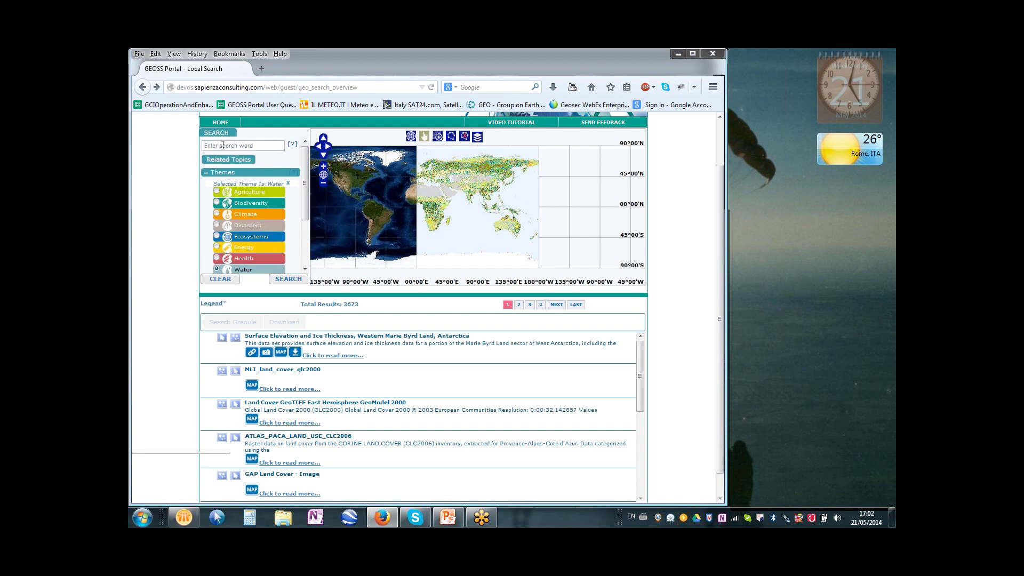
Enter the suggested keyword Hydrology as the search word and run the search.
{"action": "left_click_drag", "start_coordinate": [261, 145], "coordinate": [197, 143]}
{"action": "type", "text": "hy"}
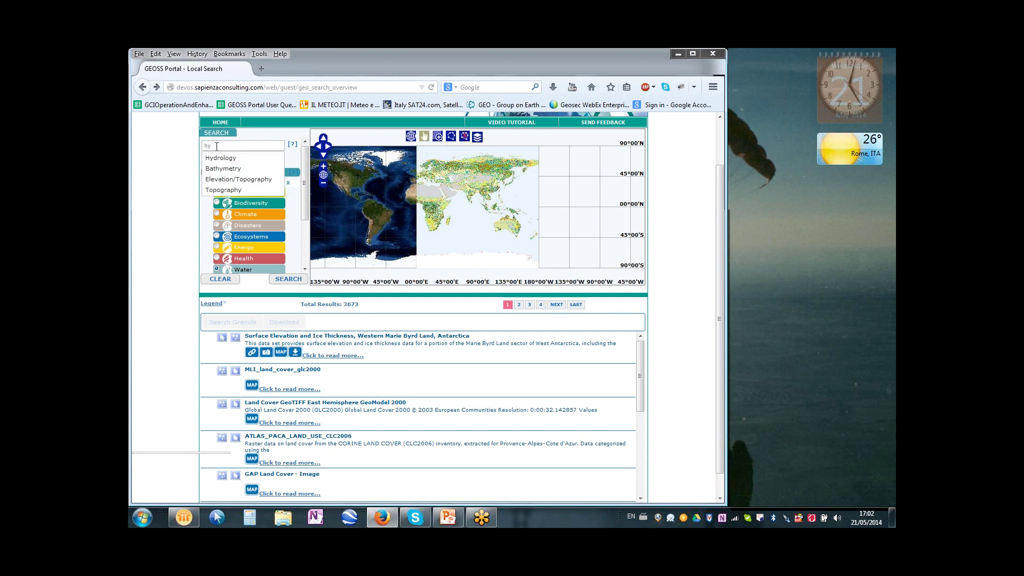
{"action": "left_click", "coordinate": [217, 146]}
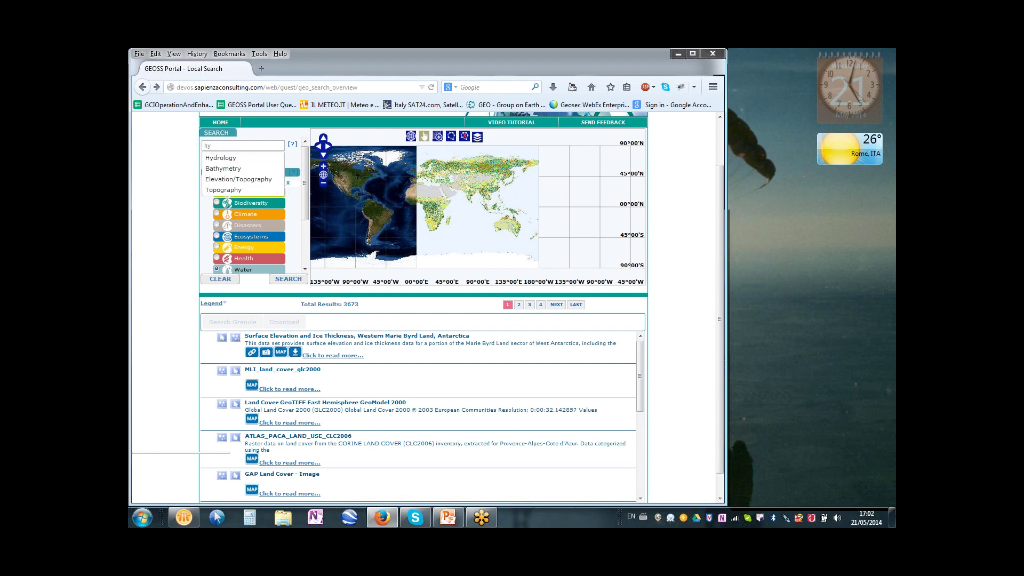
{"action": "left_click", "coordinate": [222, 159]}
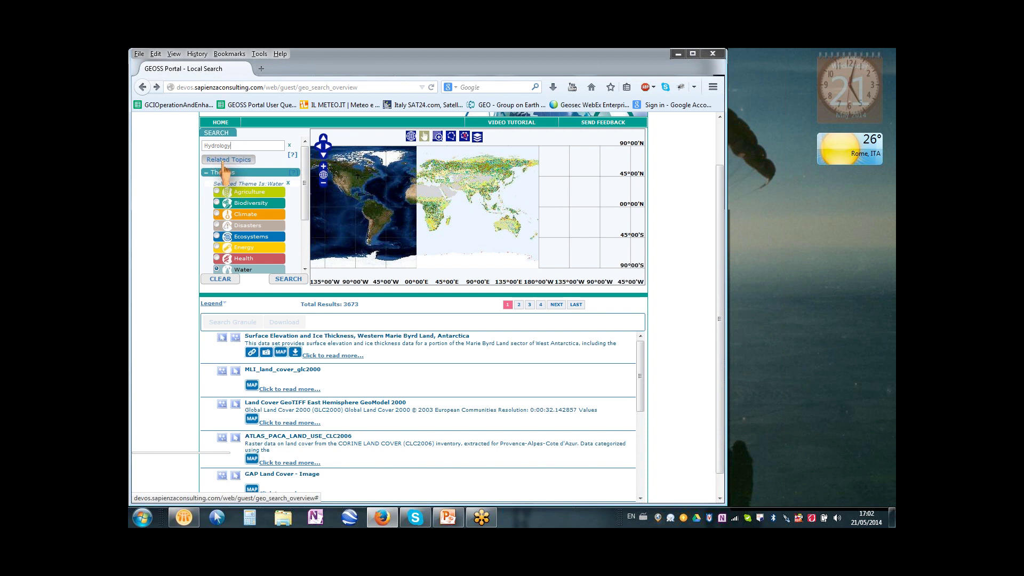
{"action": "left_click", "coordinate": [286, 284]}
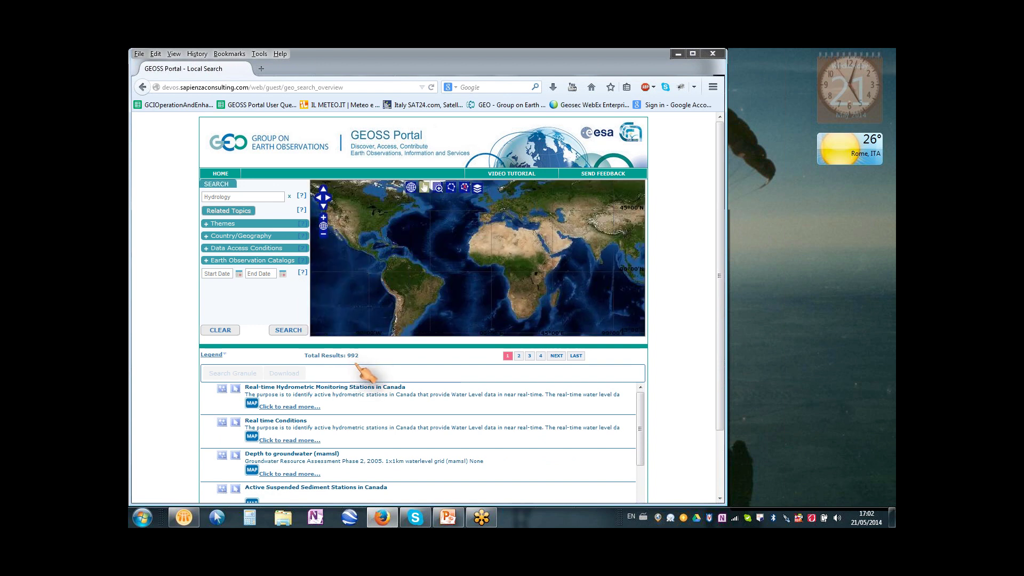
Load the Streamflow_Conditions layer from the Water Level Conditions result onto the map and look at its stations across Canada.
{"action": "scroll", "coordinate": [356, 364], "scroll_direction": "down", "scroll_amount": 3}
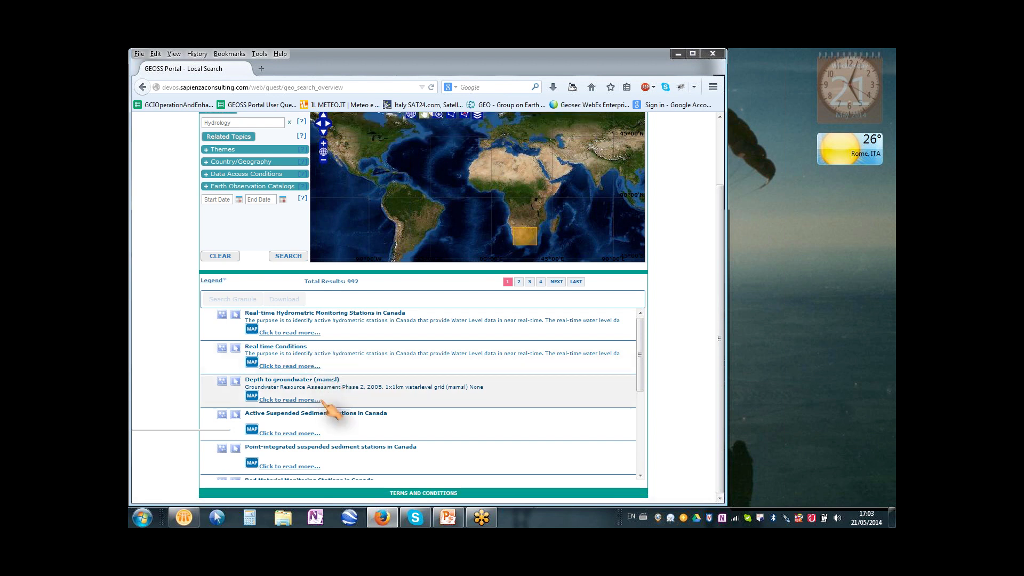
{"action": "scroll", "coordinate": [327, 406], "scroll_direction": "down", "scroll_amount": 4}
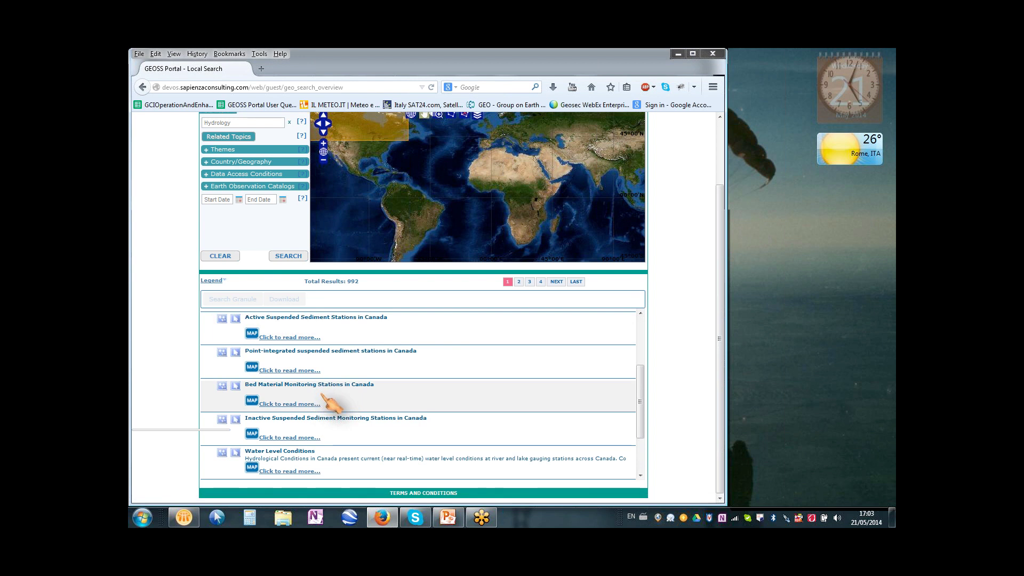
{"action": "scroll", "coordinate": [328, 402], "scroll_direction": "down", "scroll_amount": 1}
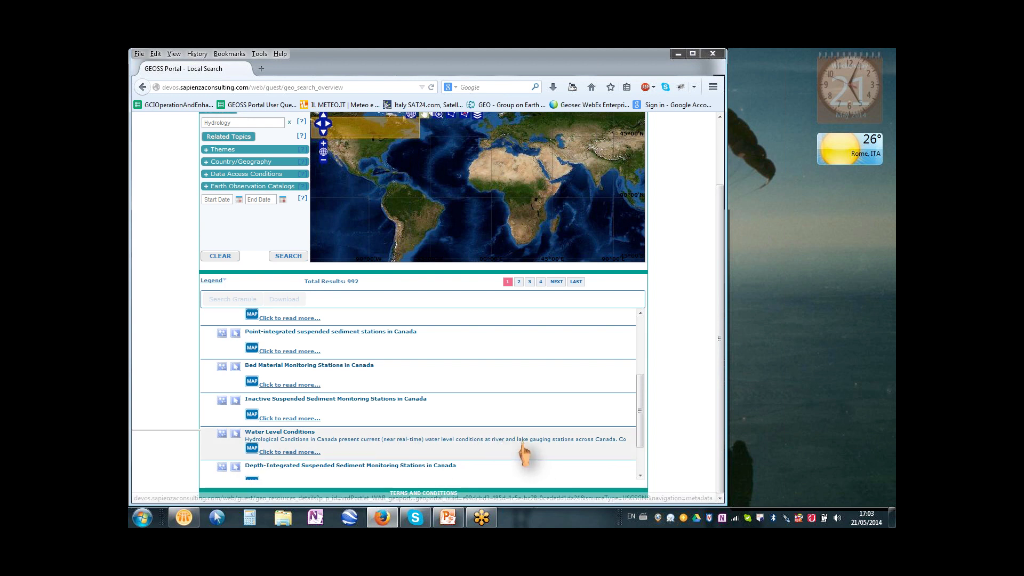
{"action": "left_click", "coordinate": [252, 450]}
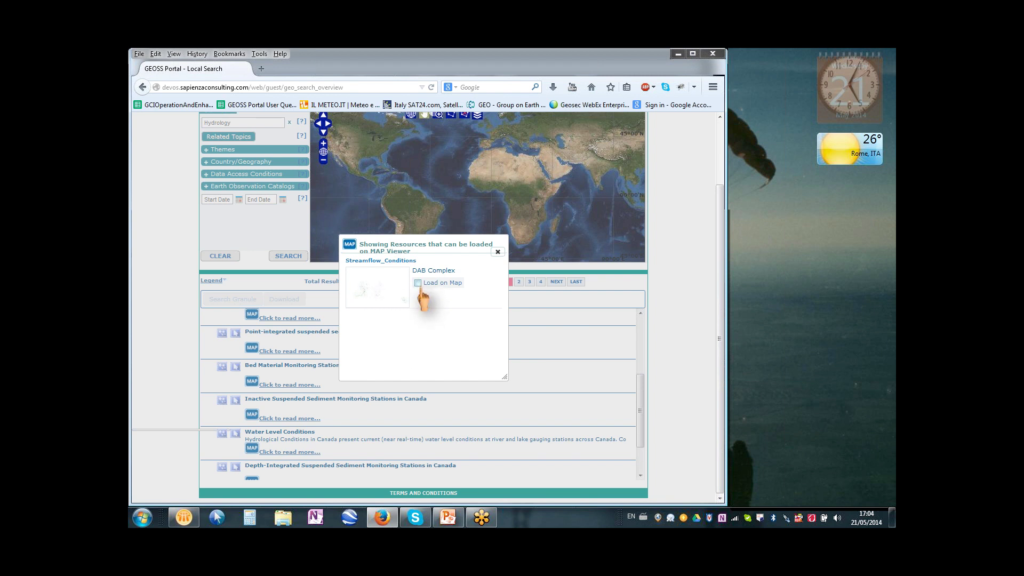
{"action": "left_click", "coordinate": [418, 283]}
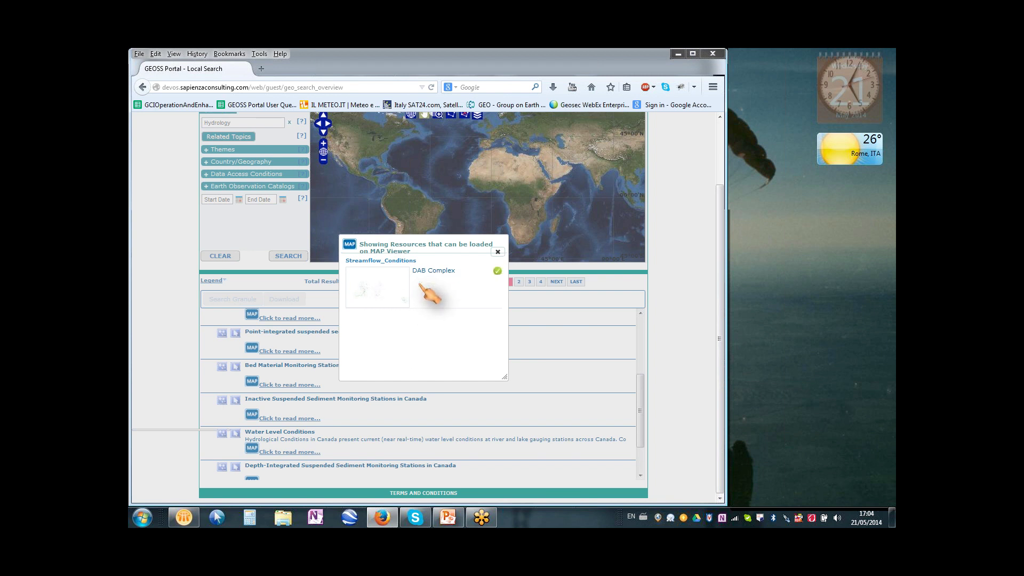
{"action": "left_click", "coordinate": [498, 252]}
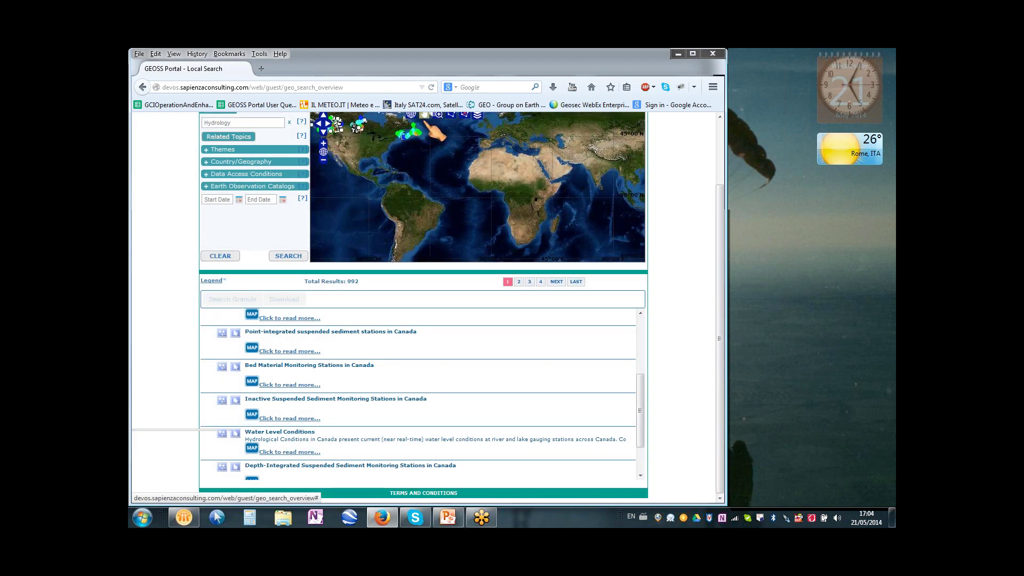
{"action": "scroll", "coordinate": [364, 137], "scroll_direction": "up", "scroll_amount": 1}
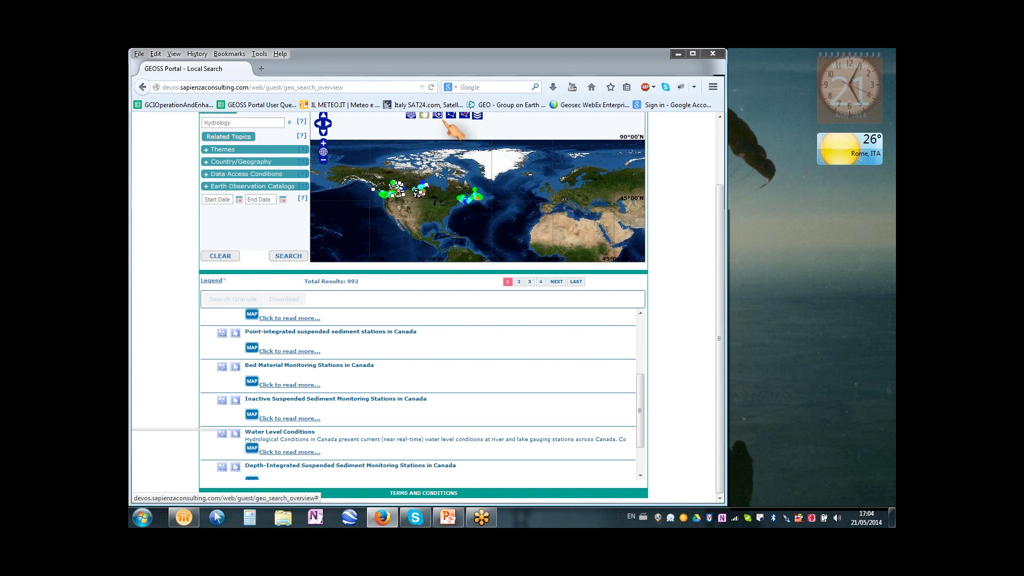
{"action": "left_click", "coordinate": [424, 115]}
{"action": "scroll", "coordinate": [440, 211], "scroll_direction": "up", "scroll_amount": 1}
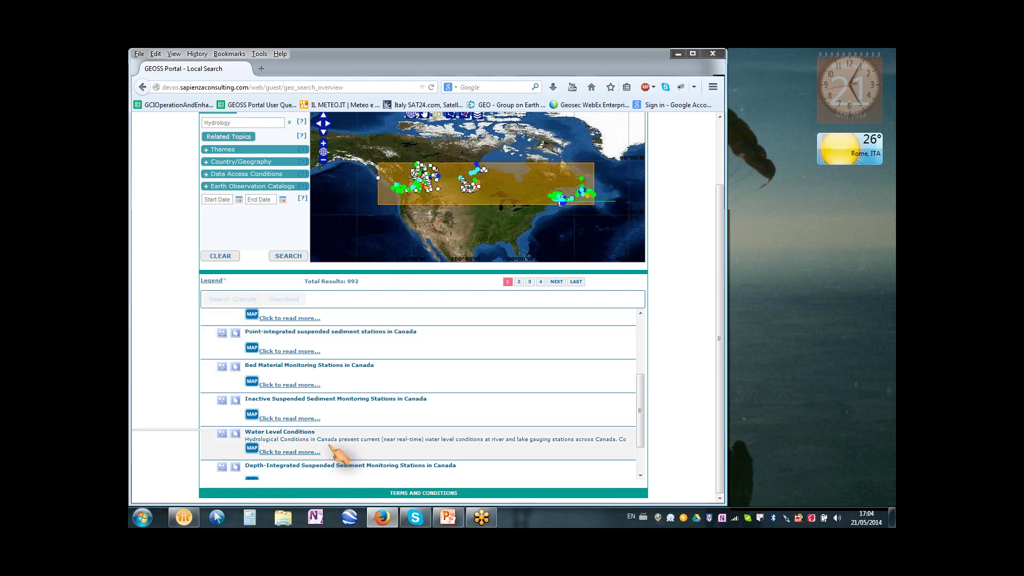
Read the full metadata of Water Level Conditions down to Geographic Extent and return to the results.
{"action": "left_click", "coordinate": [301, 452]}
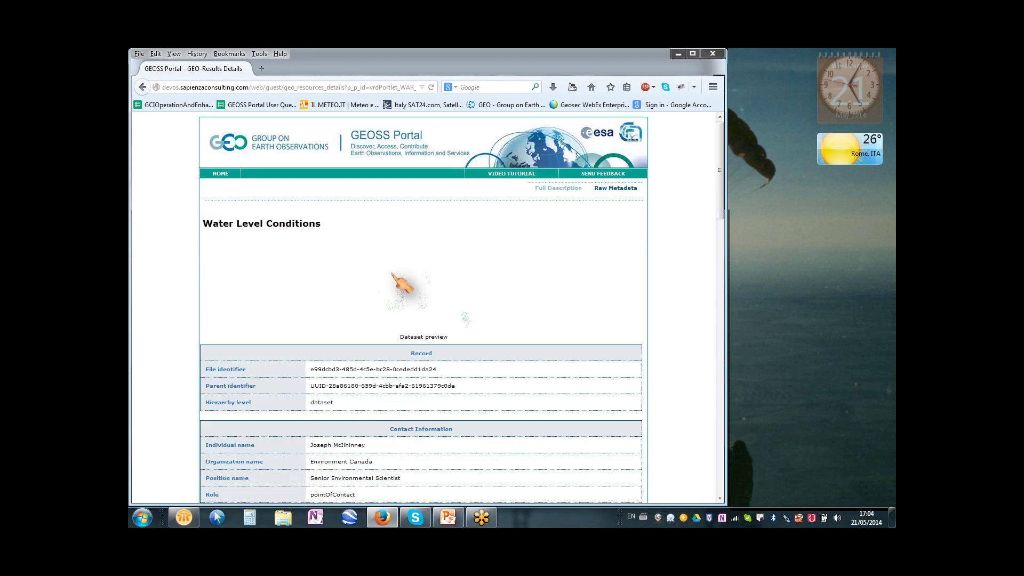
{"action": "scroll", "coordinate": [462, 379], "scroll_direction": "down", "scroll_amount": 5}
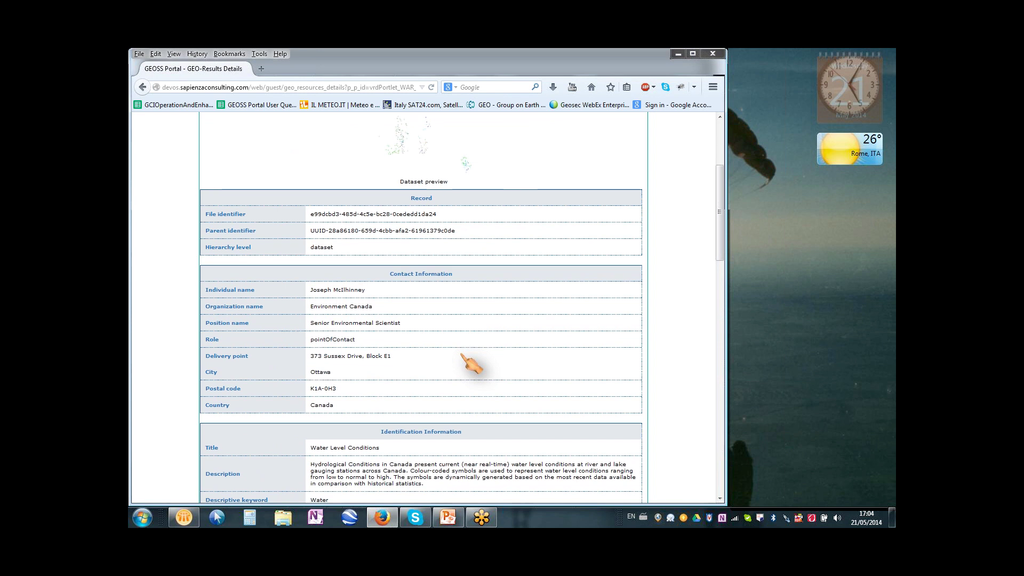
{"action": "scroll", "coordinate": [467, 358], "scroll_direction": "down", "scroll_amount": 5}
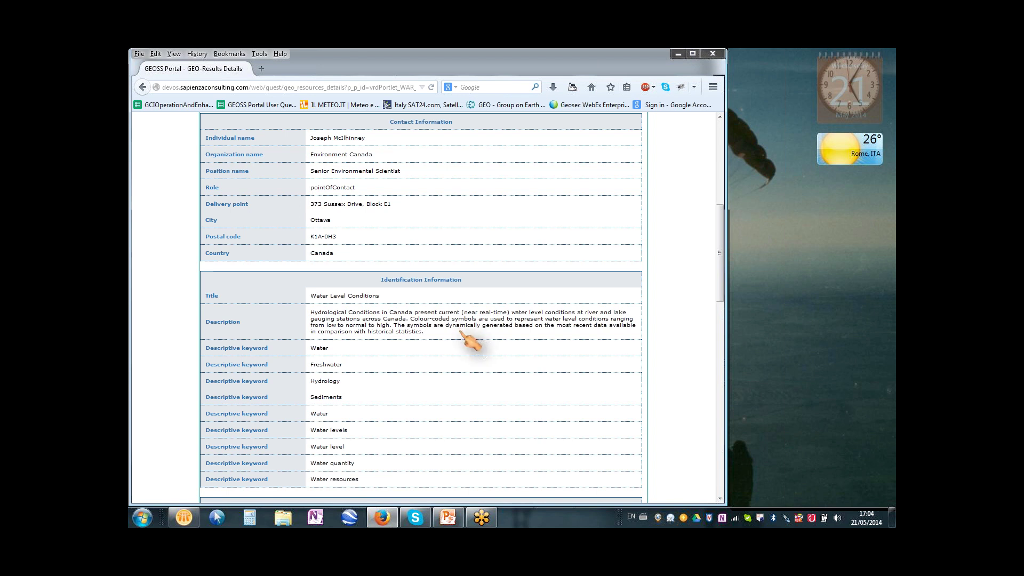
{"action": "scroll", "coordinate": [462, 332], "scroll_direction": "down", "scroll_amount": 6}
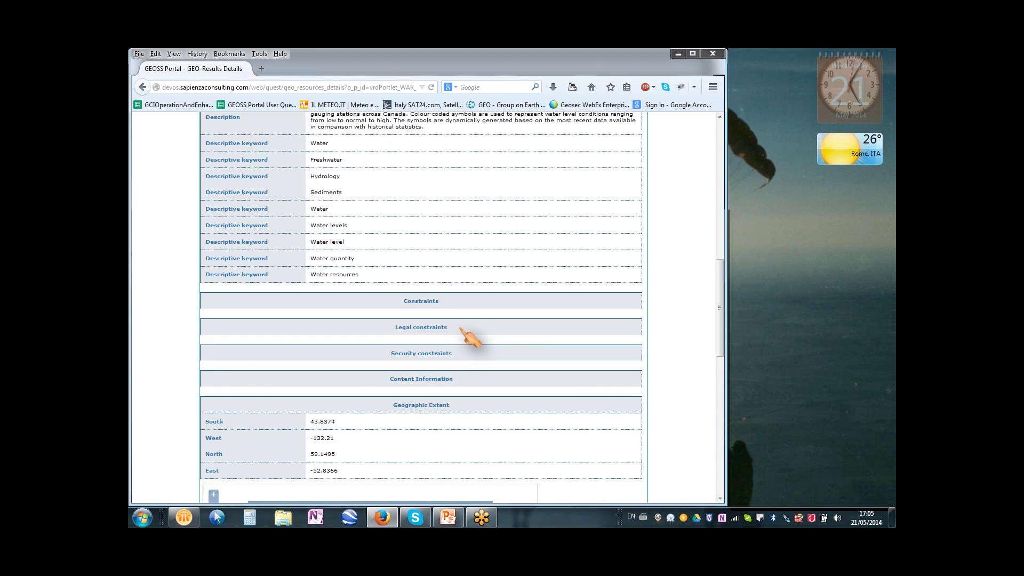
{"action": "left_click", "coordinate": [142, 88]}
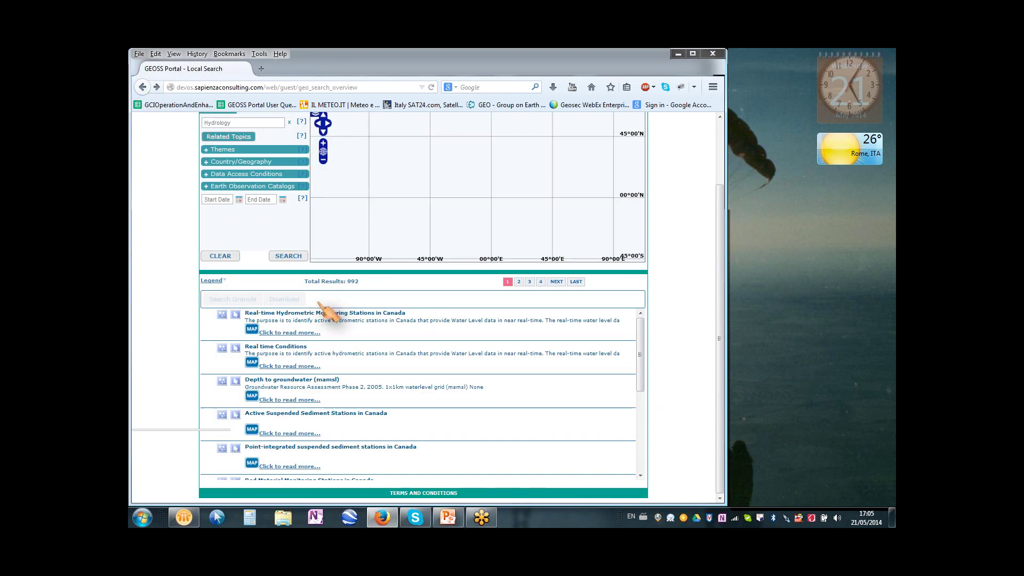
Clear the Hydrology search criteria and select the Energy theme for a new search.
{"action": "scroll", "coordinate": [320, 296], "scroll_direction": "up", "scroll_amount": 2}
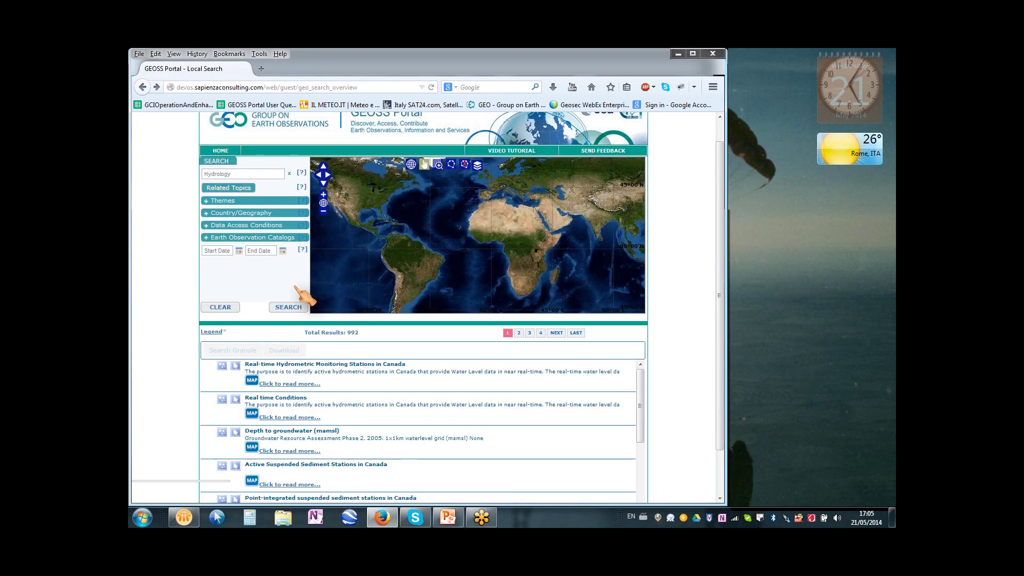
{"action": "left_click", "coordinate": [221, 308]}
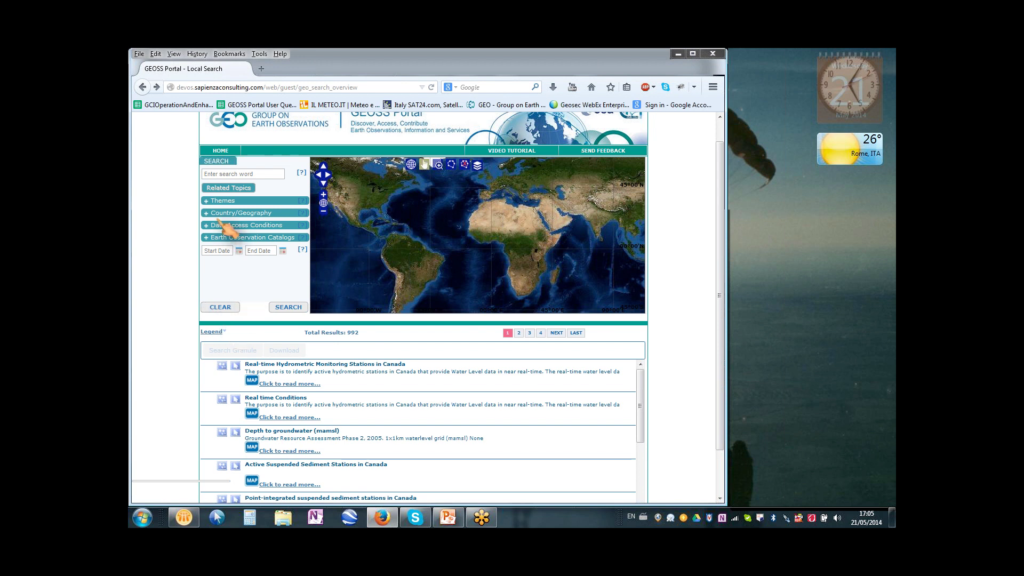
{"action": "left_click", "coordinate": [206, 201]}
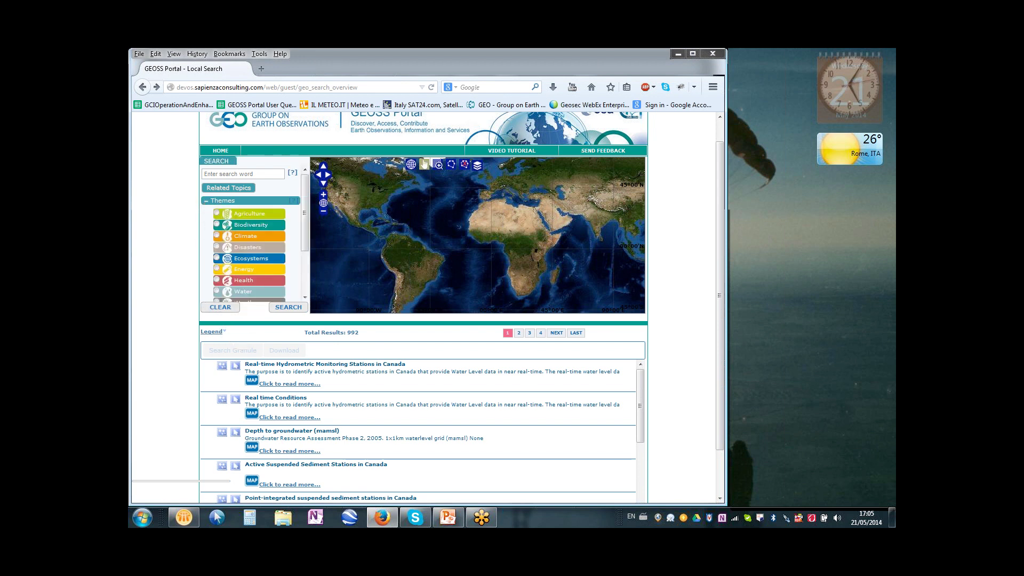
{"action": "left_click", "coordinate": [217, 269]}
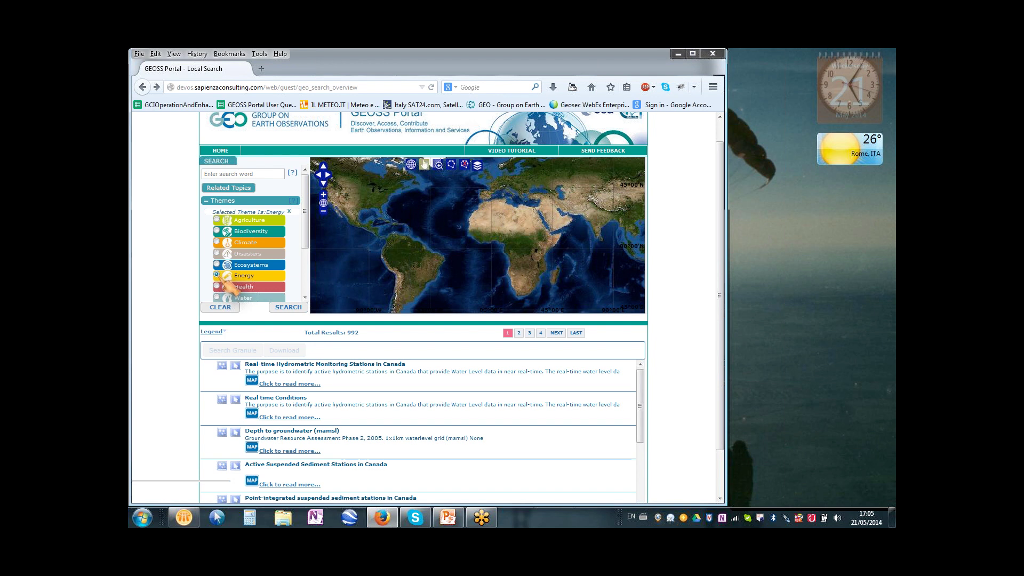
Draw a rectangular search area over northwest Africa and the adjacent Atlantic, and run the search.
{"action": "left_click", "coordinate": [451, 164]}
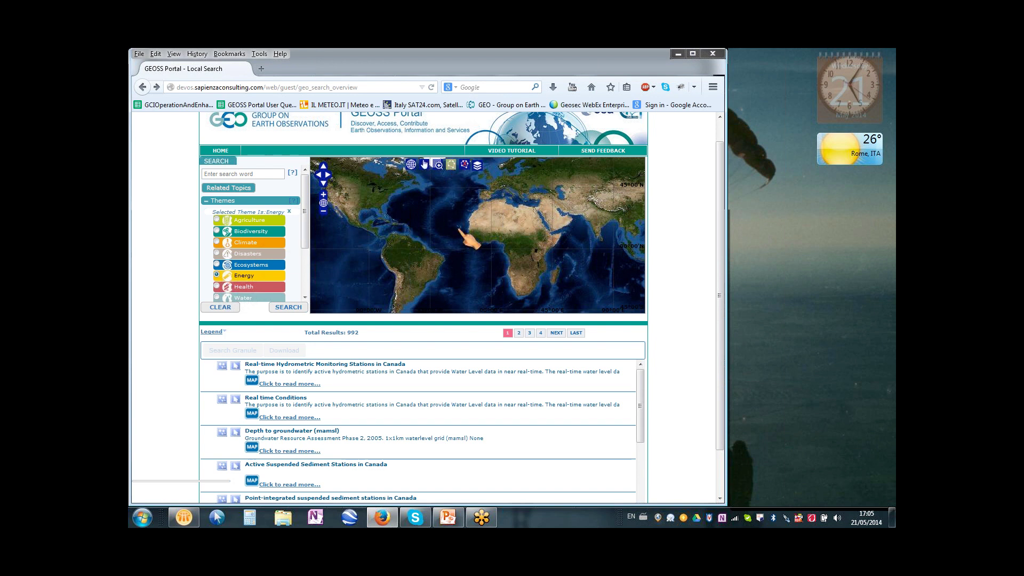
{"action": "left_click_drag", "start_coordinate": [448, 213], "coordinate": [523, 247]}
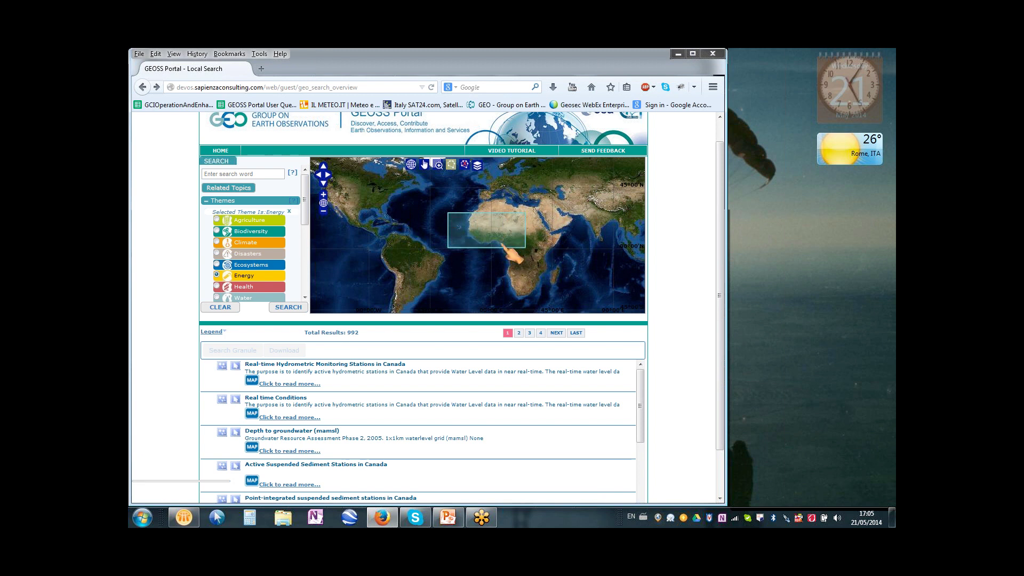
{"action": "left_click", "coordinate": [286, 314]}
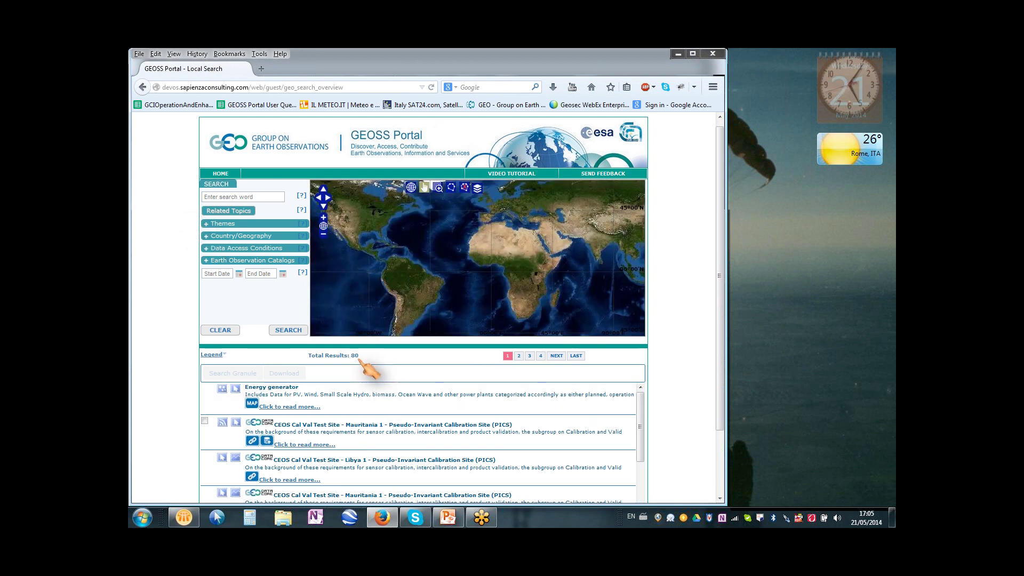
Load the ecreee_v_energy_generators_simple layer from the Energy generator result onto the map and look closely at its generators in West Africa.
{"action": "scroll", "coordinate": [365, 341], "scroll_direction": "down", "scroll_amount": 2}
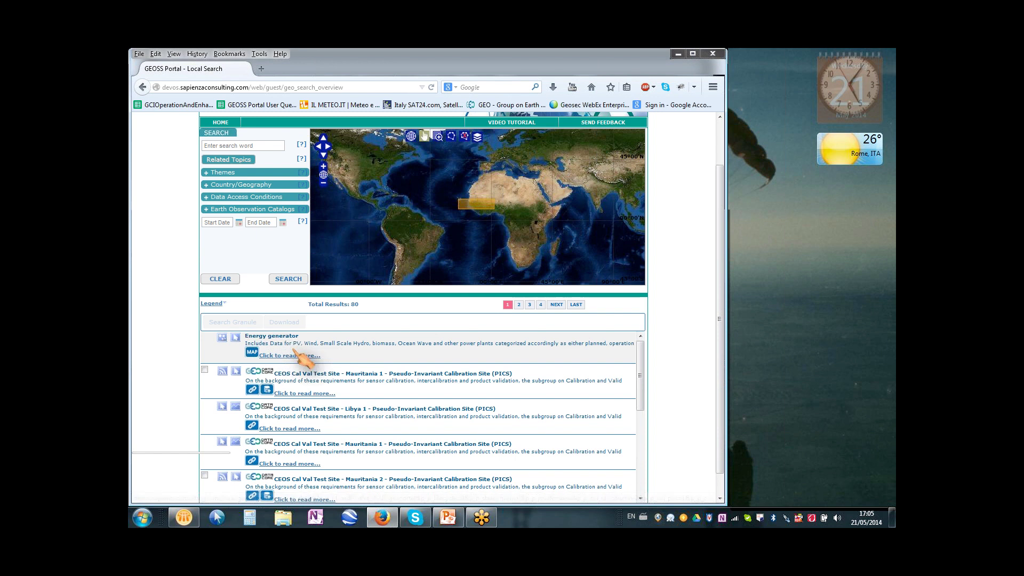
{"action": "left_click", "coordinate": [252, 354]}
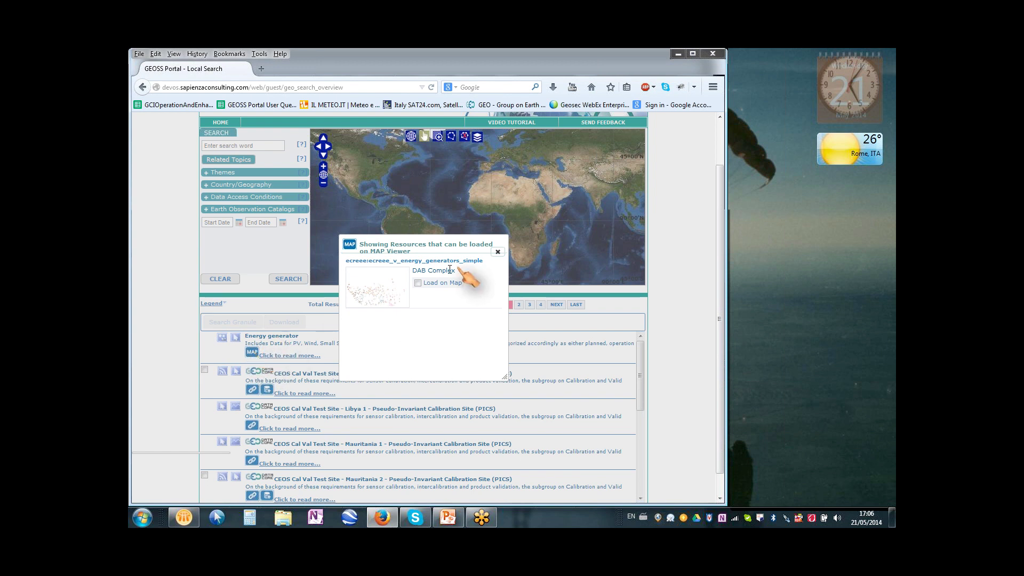
{"action": "left_click", "coordinate": [418, 283]}
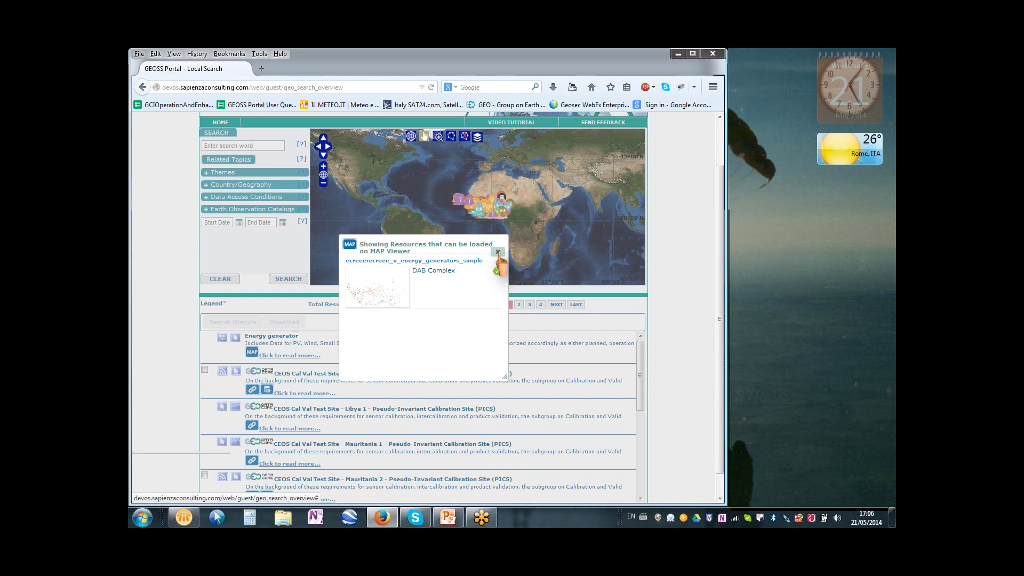
{"action": "left_click", "coordinate": [497, 252]}
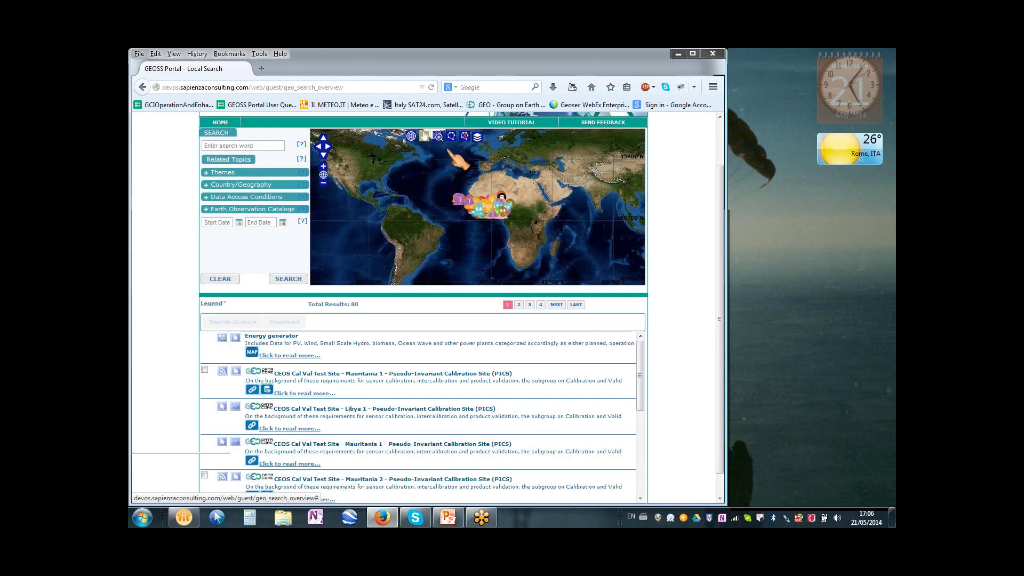
{"action": "left_click", "coordinate": [437, 137]}
{"action": "left_click", "coordinate": [498, 214]}
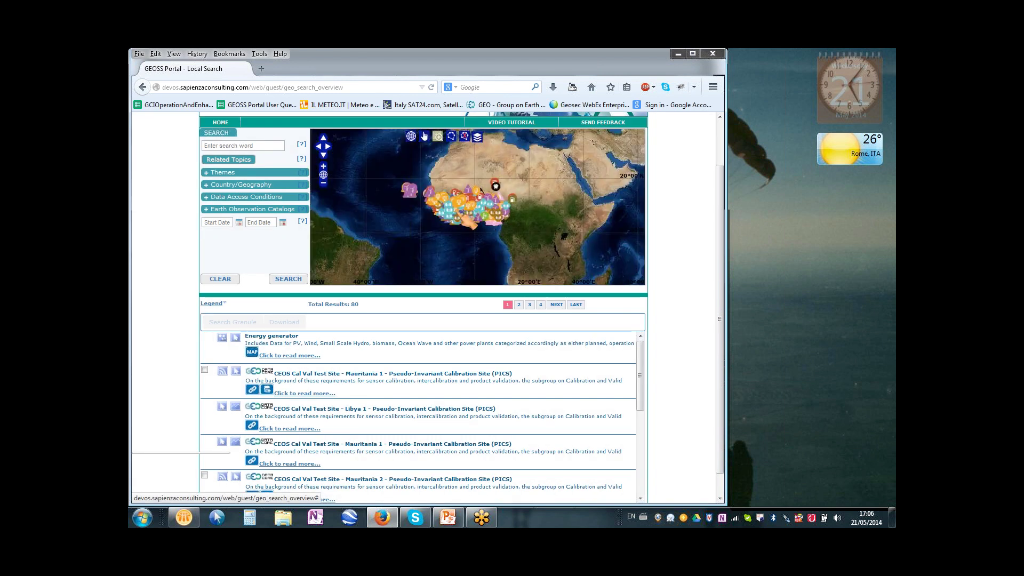
{"action": "left_click", "coordinate": [464, 215]}
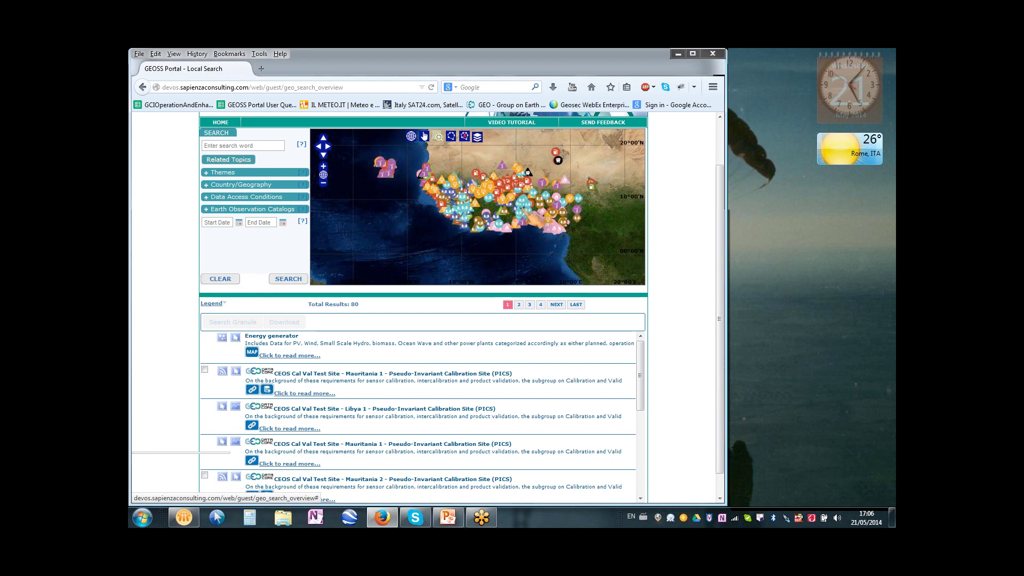
Search for the suggested keyword Surface Air Temperature in the CEOS WGISS Integrated catalog only.
{"action": "left_click", "coordinate": [270, 147]}
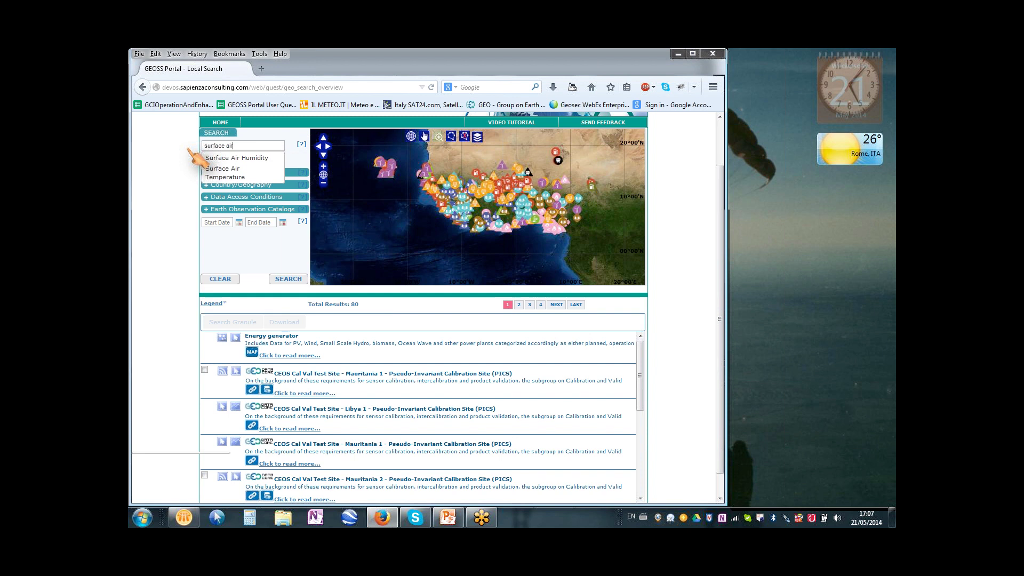
{"action": "left_click", "coordinate": [218, 172]}
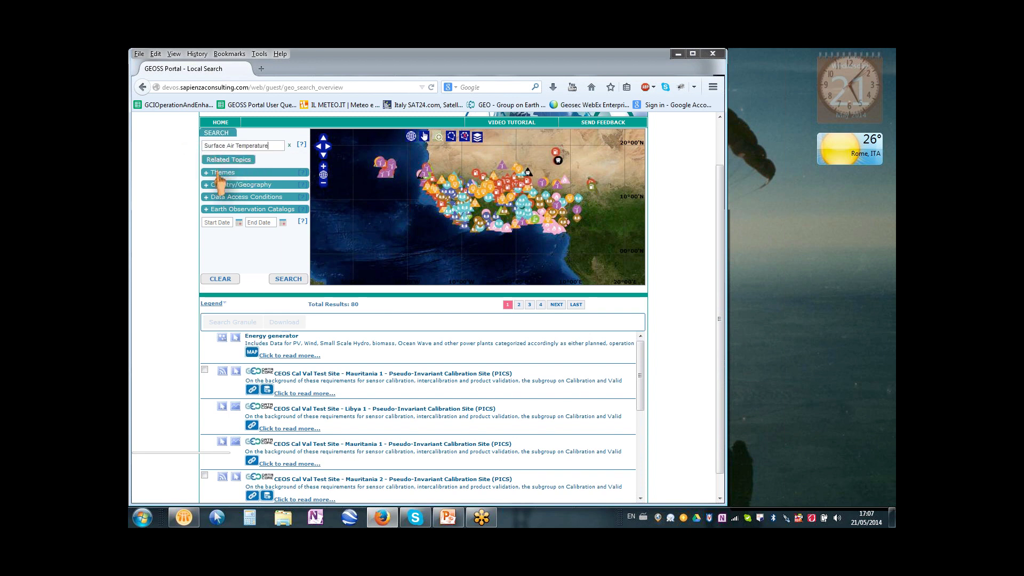
{"action": "left_click", "coordinate": [207, 210]}
{"action": "mouse_move", "coordinate": [305, 179]}
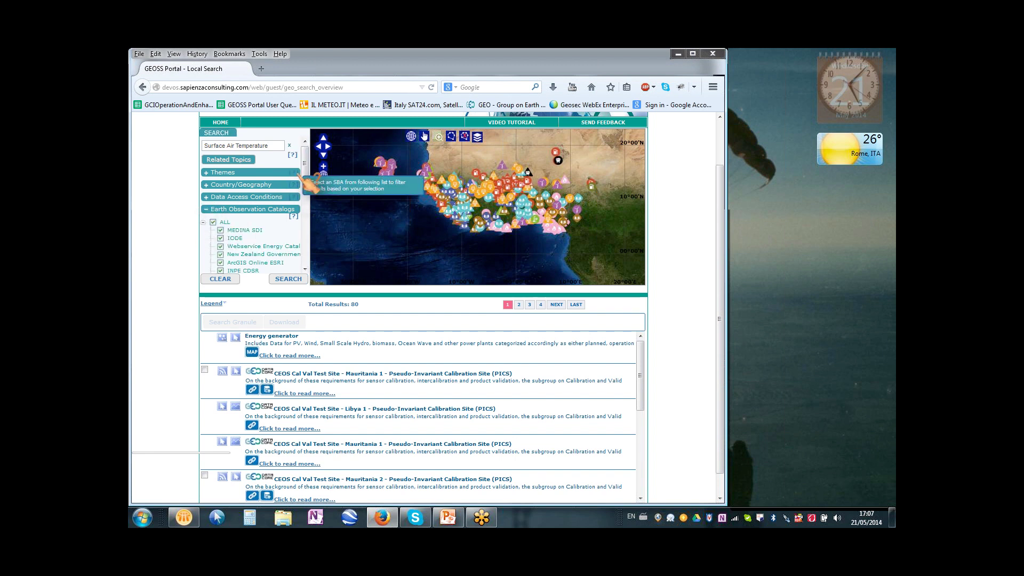
{"action": "left_click", "coordinate": [213, 223]}
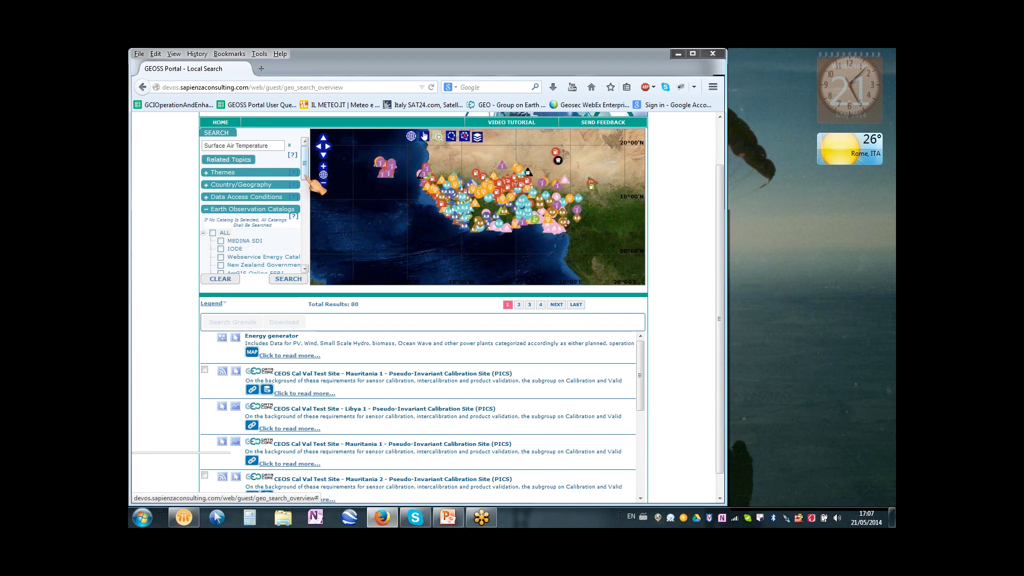
{"action": "left_click_drag", "start_coordinate": [306, 179], "coordinate": [307, 264]}
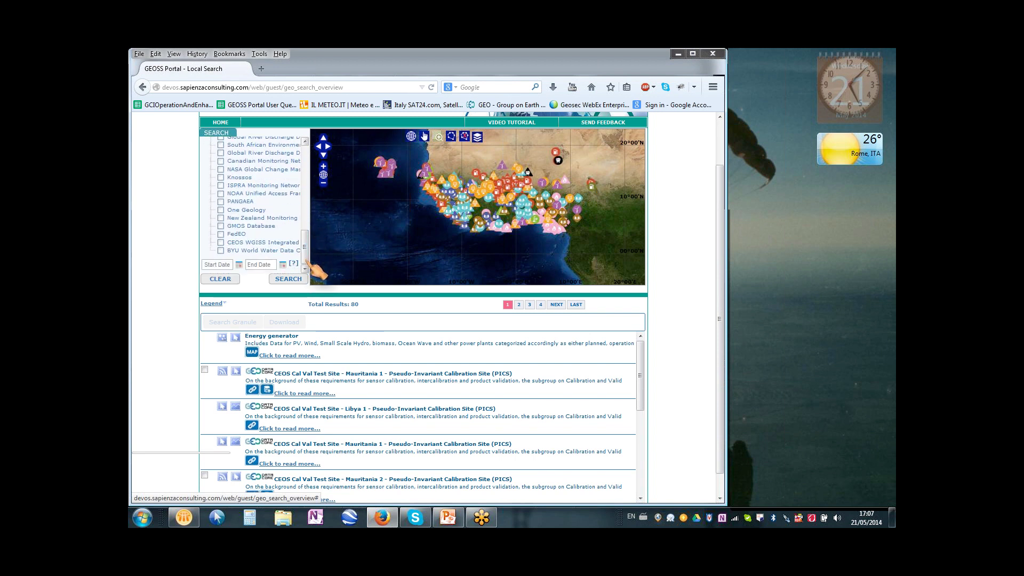
{"action": "left_click", "coordinate": [220, 243]}
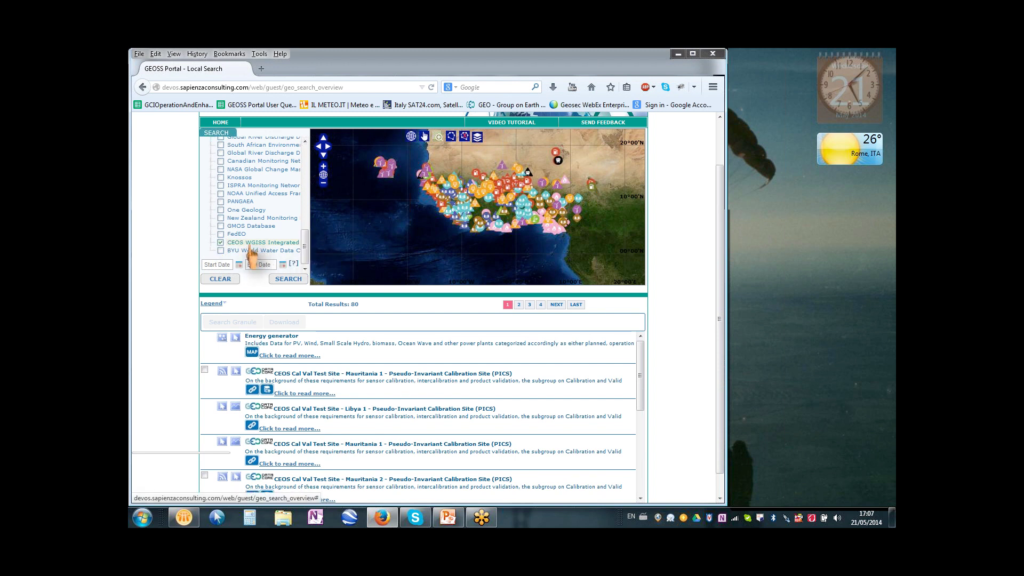
{"action": "left_click", "coordinate": [299, 282]}
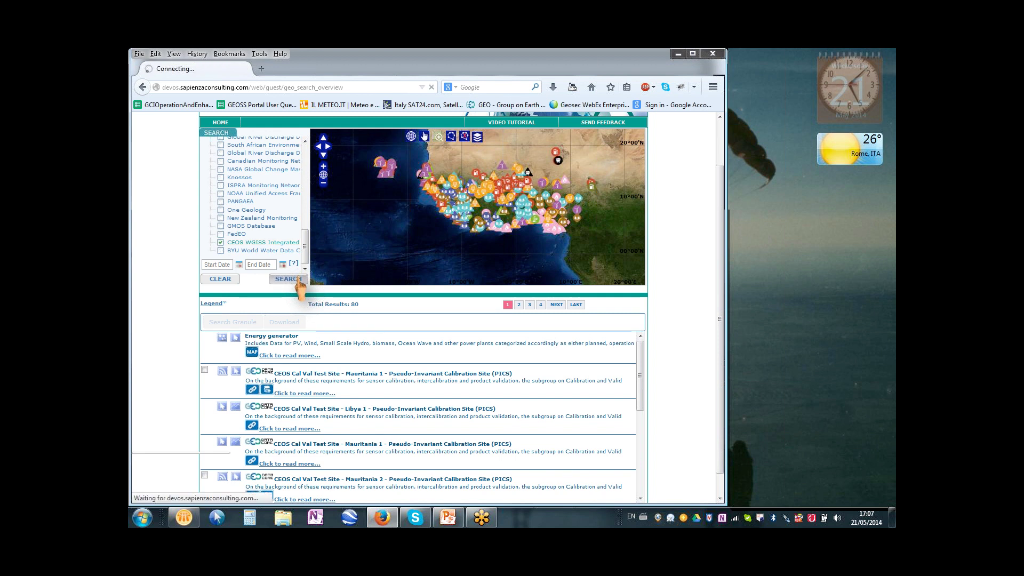
{"action": "left_click_drag", "start_coordinate": [305, 256], "coordinate": [306, 166]}
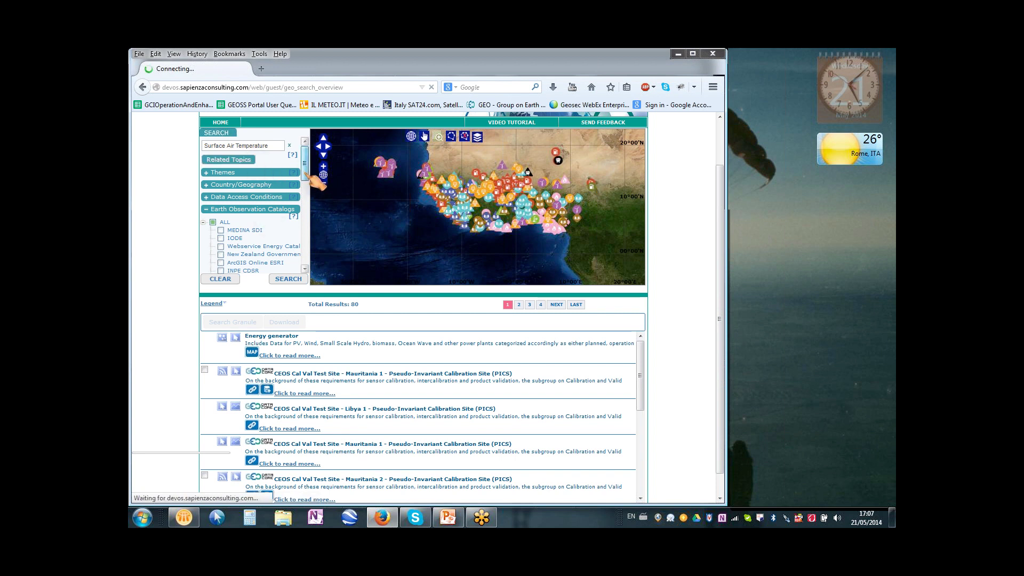
{"action": "left_click_drag", "start_coordinate": [306, 163], "coordinate": [308, 222]}
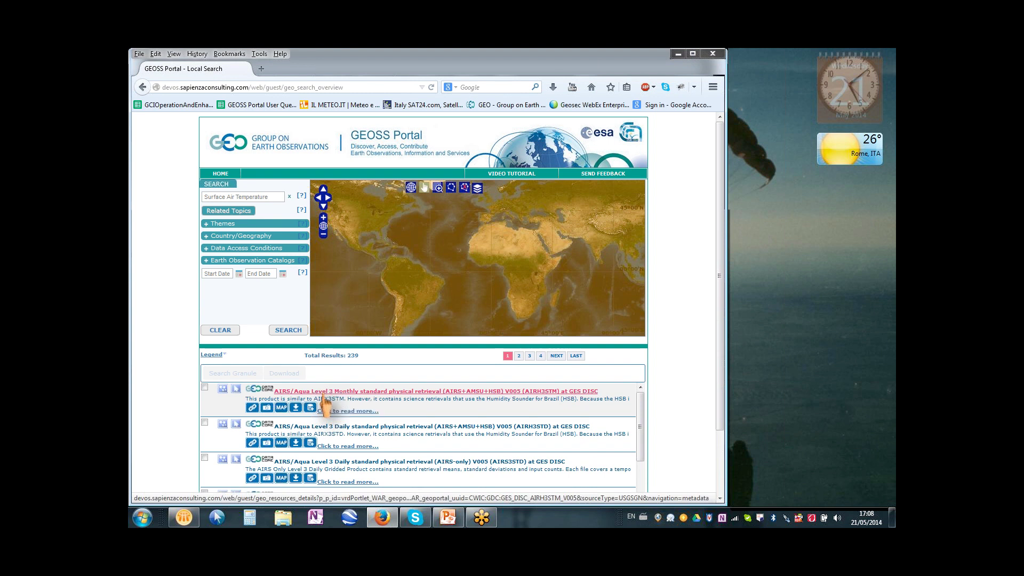
Run a granule search on the AIRS/Aqua Level 3 Monthly (AIRH3STM) result and expand its list of granules.
{"action": "scroll", "coordinate": [324, 401], "scroll_direction": "down", "scroll_amount": 1}
{"action": "scroll", "coordinate": [326, 400], "scroll_direction": "up", "scroll_amount": 1}
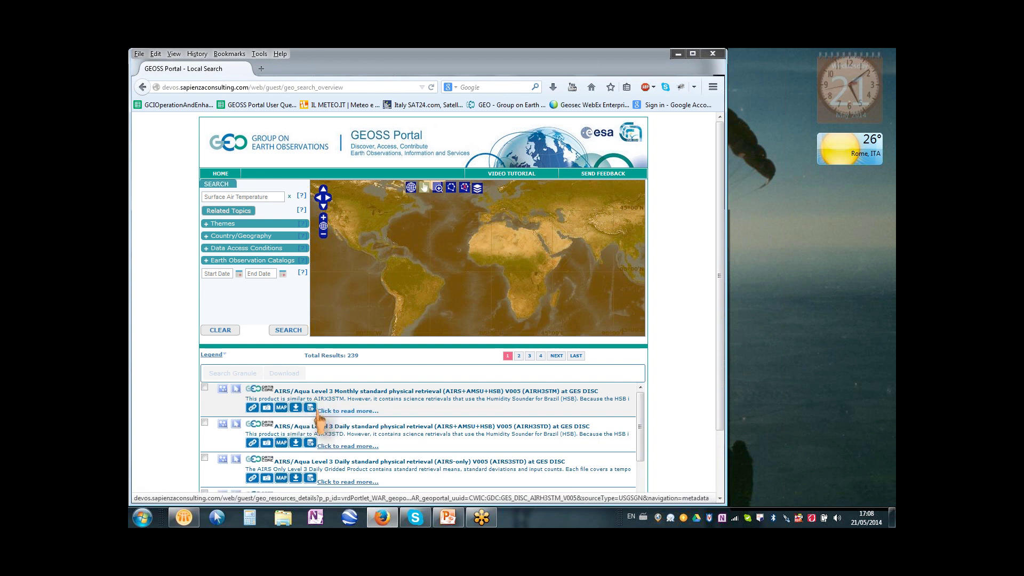
{"action": "left_click", "coordinate": [204, 388]}
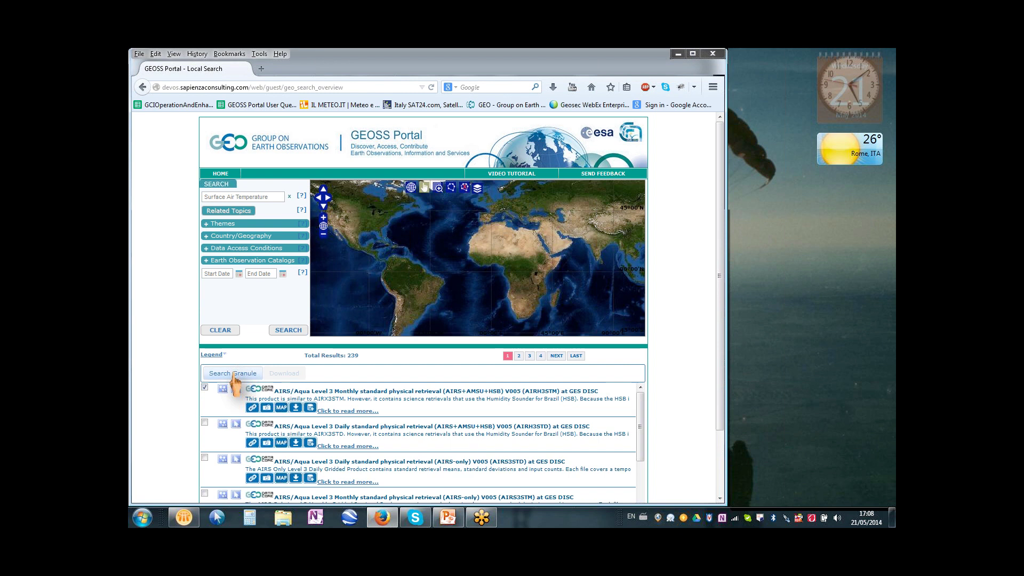
{"action": "left_click", "coordinate": [233, 373]}
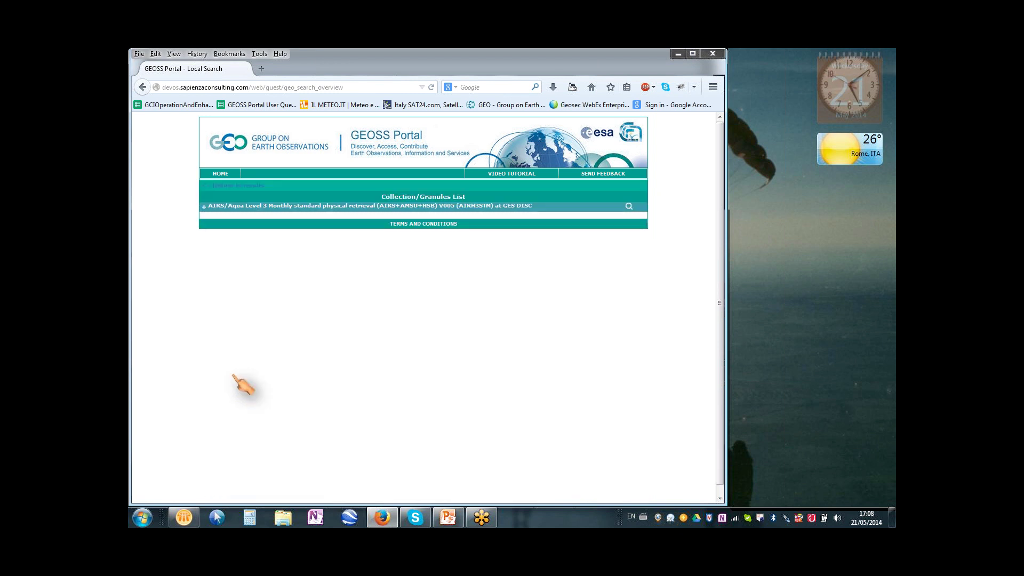
{"action": "left_click", "coordinate": [205, 208]}
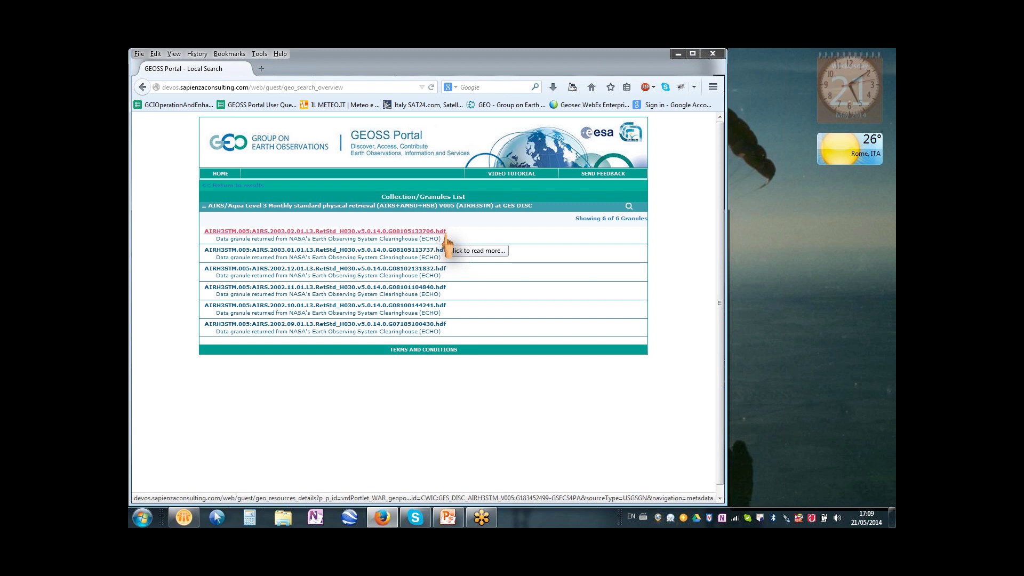
Return to the search page and replace the previous criteria with the keyword landsat.
{"action": "left_click", "coordinate": [142, 87]}
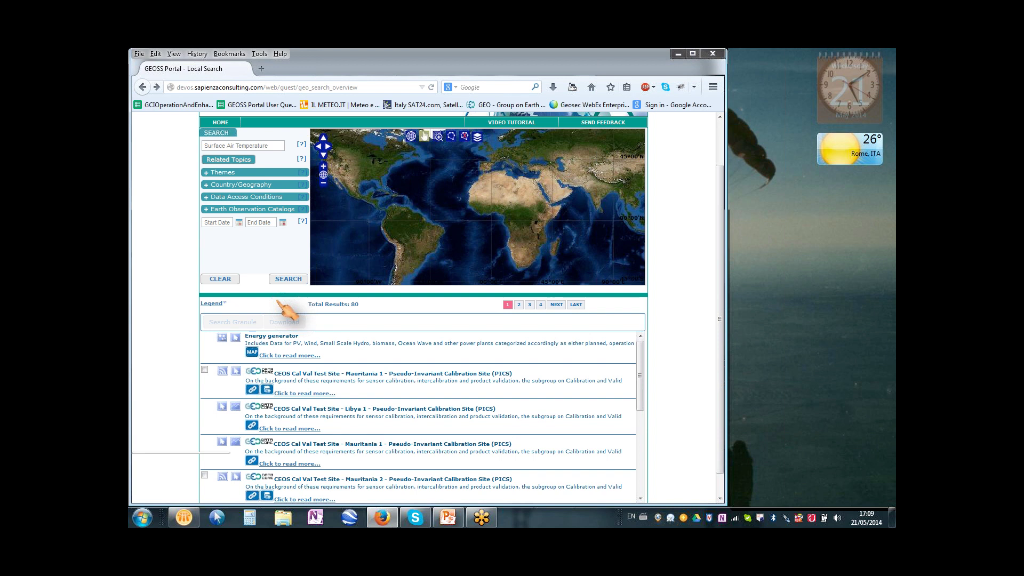
{"action": "left_click", "coordinate": [227, 280]}
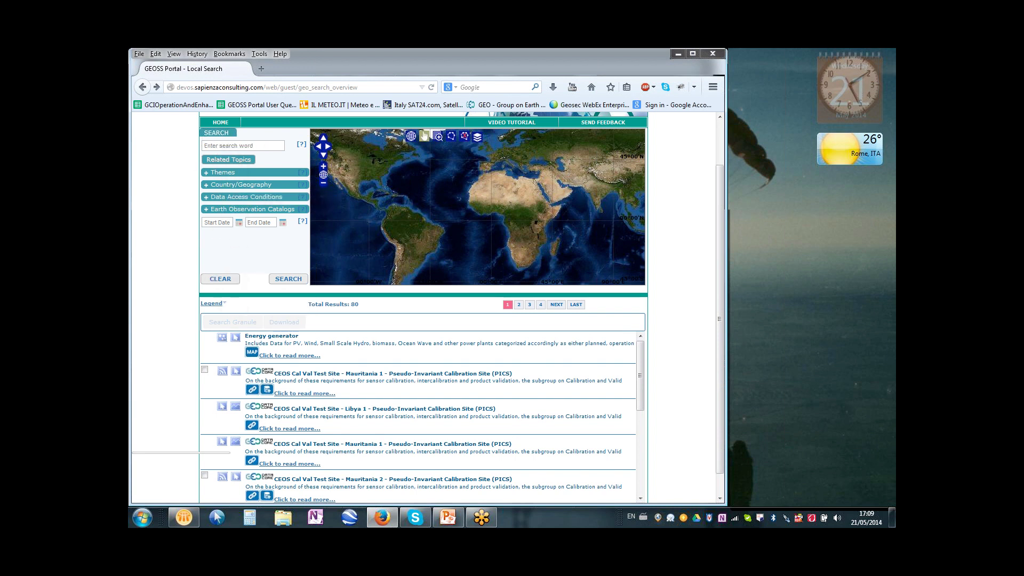
{"action": "left_click_drag", "start_coordinate": [254, 145], "coordinate": [170, 149]}
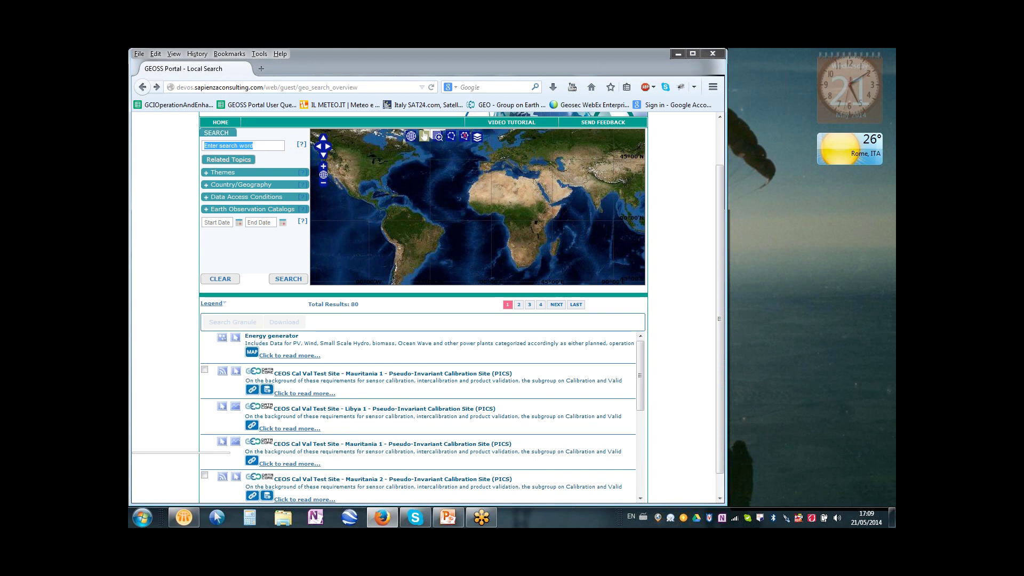
{"action": "type", "text": "la"}
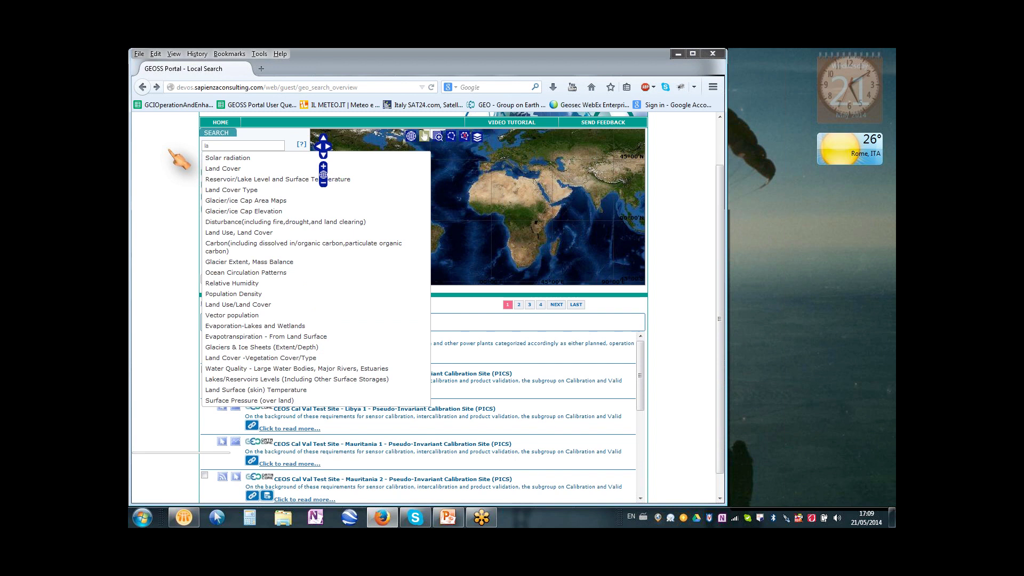
{"action": "type", "text": "ndsat"}
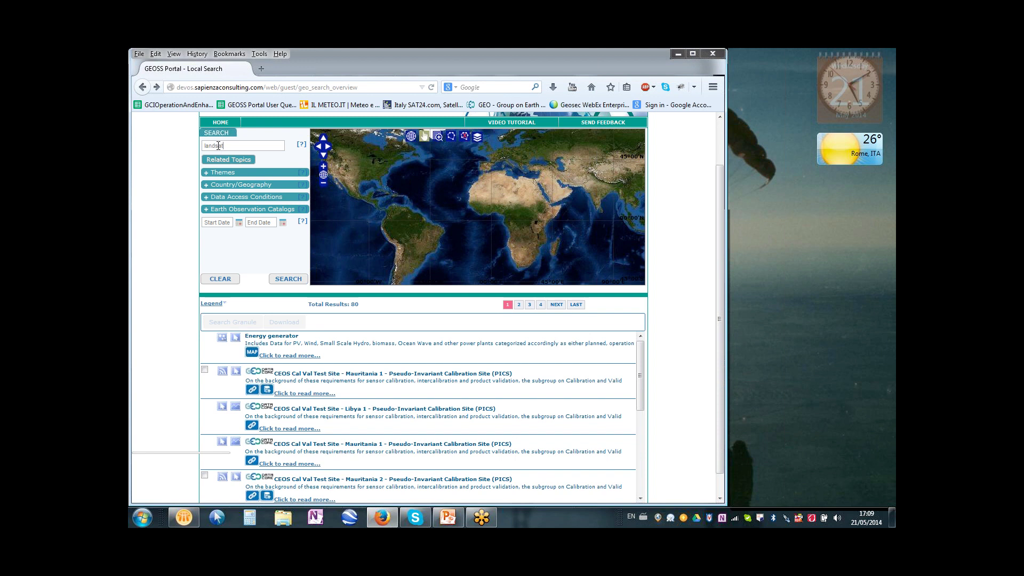
Limit the Earth Observation Catalogs to CEOS WGISS Integrated and run the landsat search.
{"action": "left_click", "coordinate": [206, 210]}
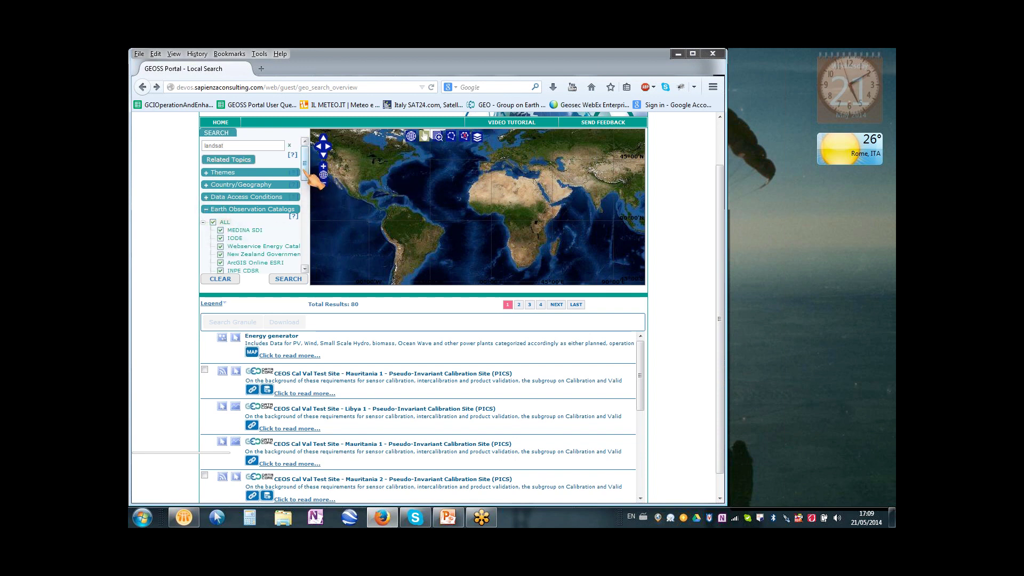
{"action": "mouse_move", "coordinate": [305, 175]}
{"action": "left_mouse_down"}
{"action": "mouse_move", "coordinate": [306, 263]}
{"action": "mouse_move", "coordinate": [306, 186]}
{"action": "left_mouse_up"}
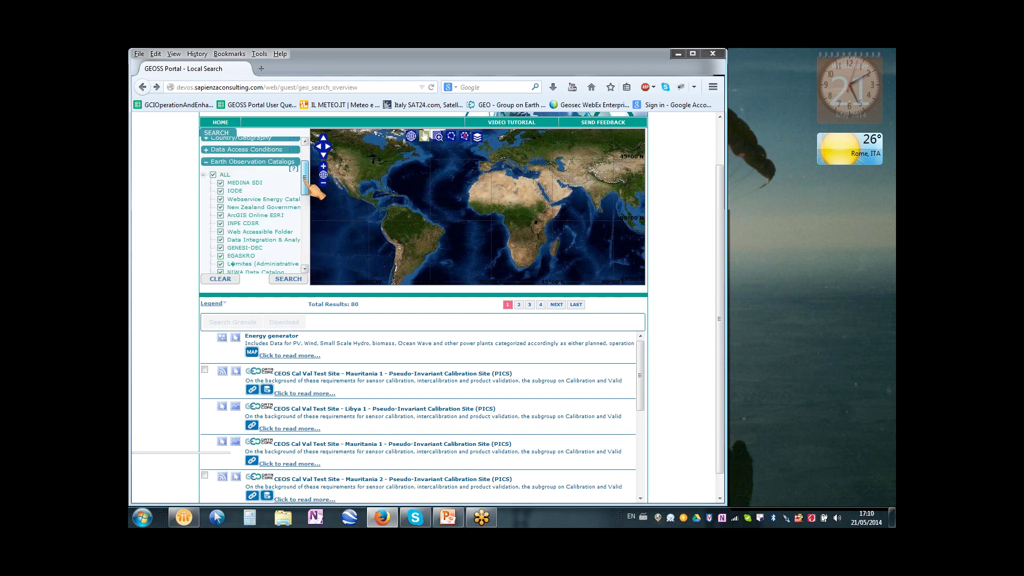
{"action": "left_click", "coordinate": [212, 184]}
{"action": "scroll", "coordinate": [229, 223], "scroll_direction": "down", "scroll_amount": 10}
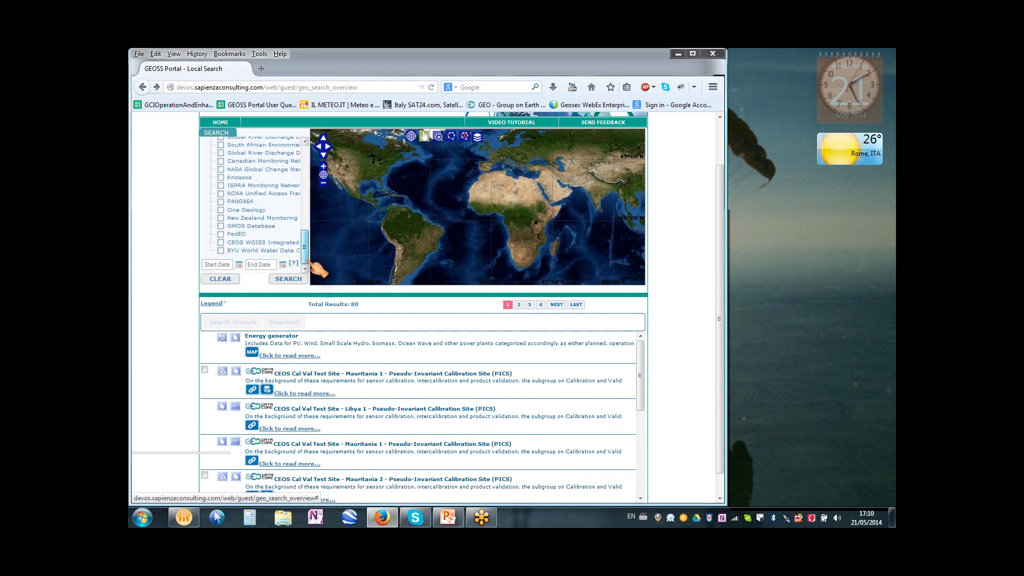
{"action": "left_click", "coordinate": [221, 242]}
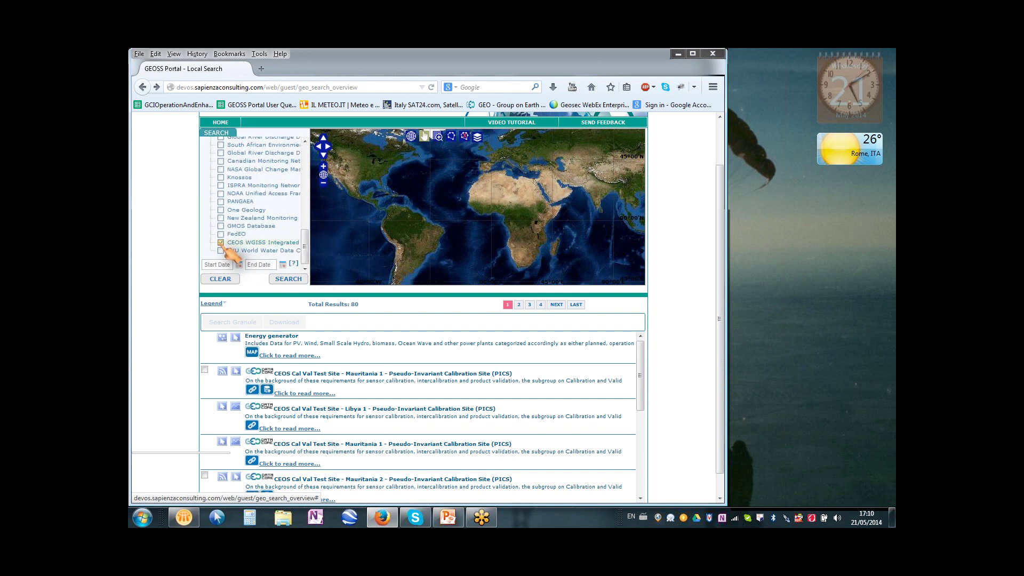
{"action": "left_click", "coordinate": [290, 279]}
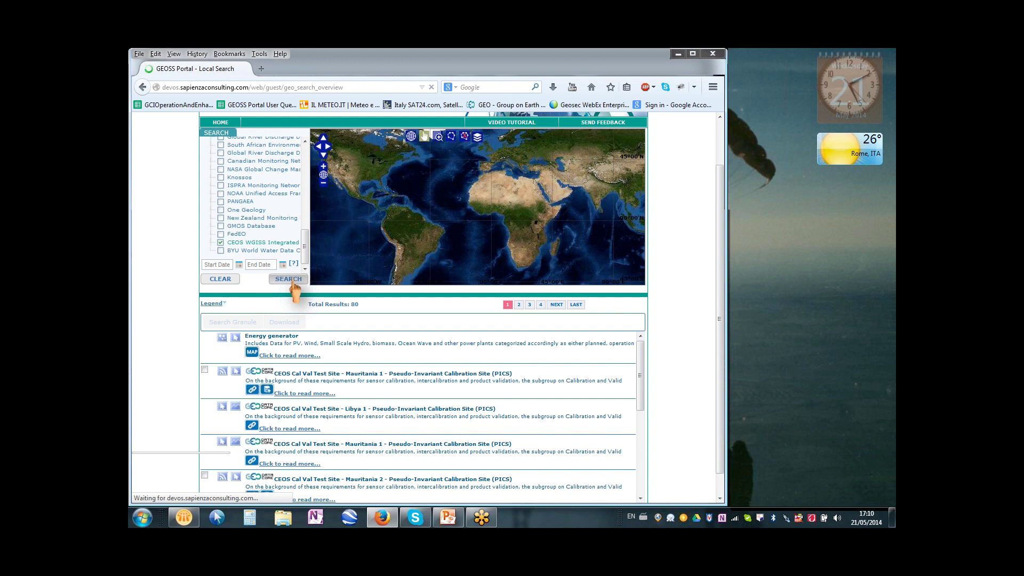
{"action": "left_click", "coordinate": [292, 277]}
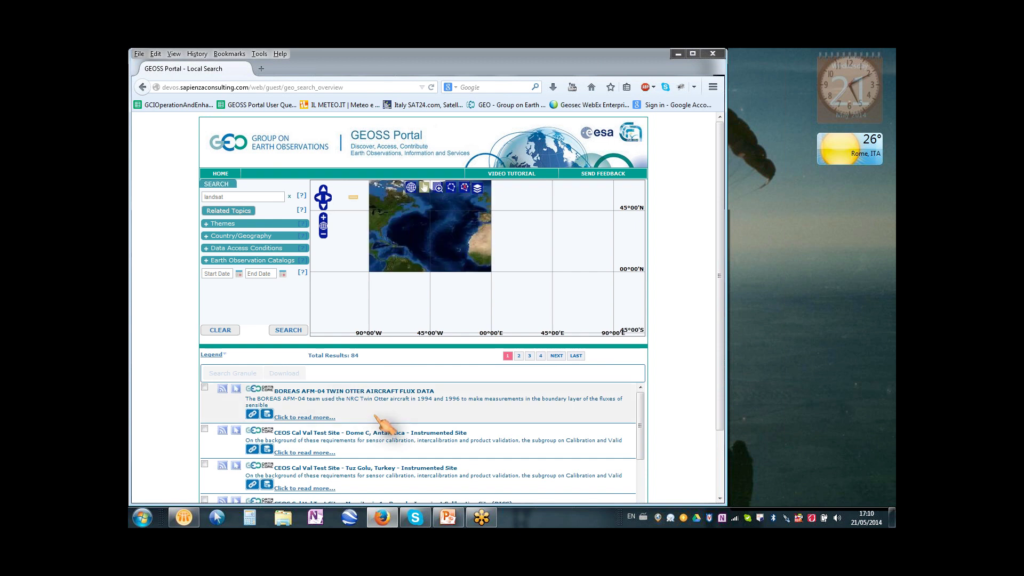
Find the Landsat 8 collection on the second results page, run a granule search on it and expand its granule list.
{"action": "scroll", "coordinate": [376, 417], "scroll_direction": "down", "scroll_amount": 3}
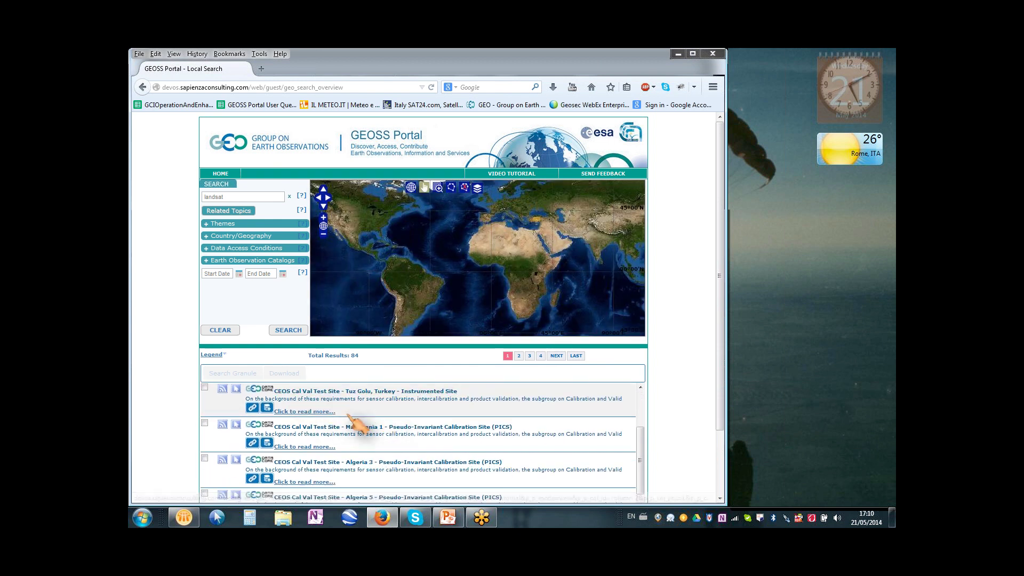
{"action": "scroll", "coordinate": [349, 417], "scroll_direction": "down", "scroll_amount": 5}
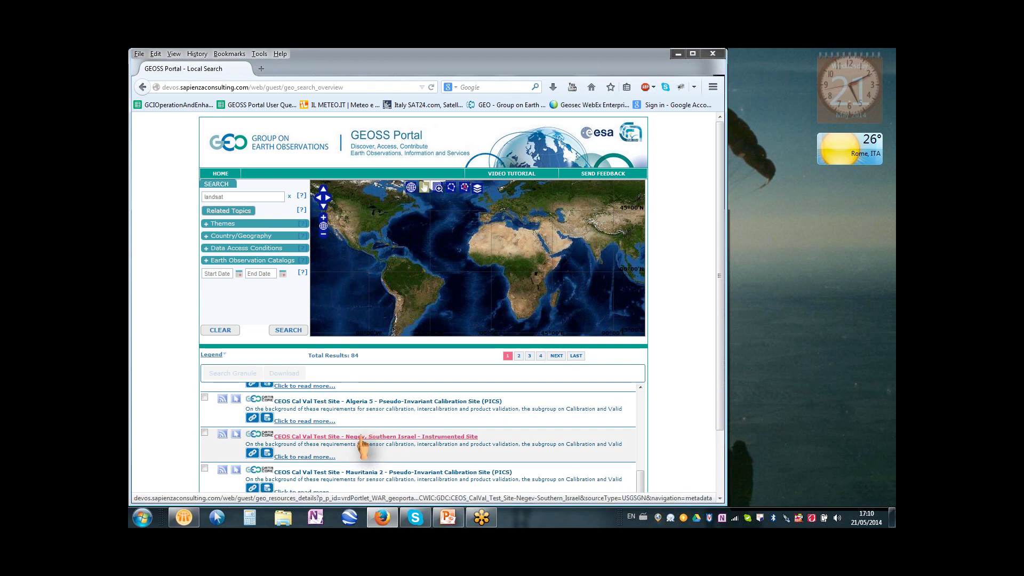
{"action": "scroll", "coordinate": [363, 445], "scroll_direction": "down", "scroll_amount": 5}
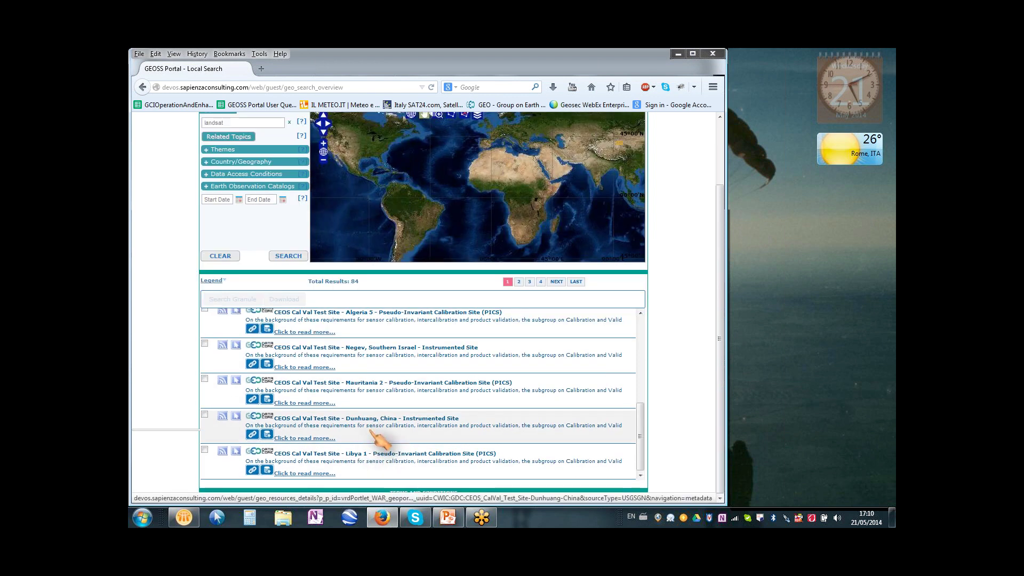
{"action": "left_click", "coordinate": [517, 281]}
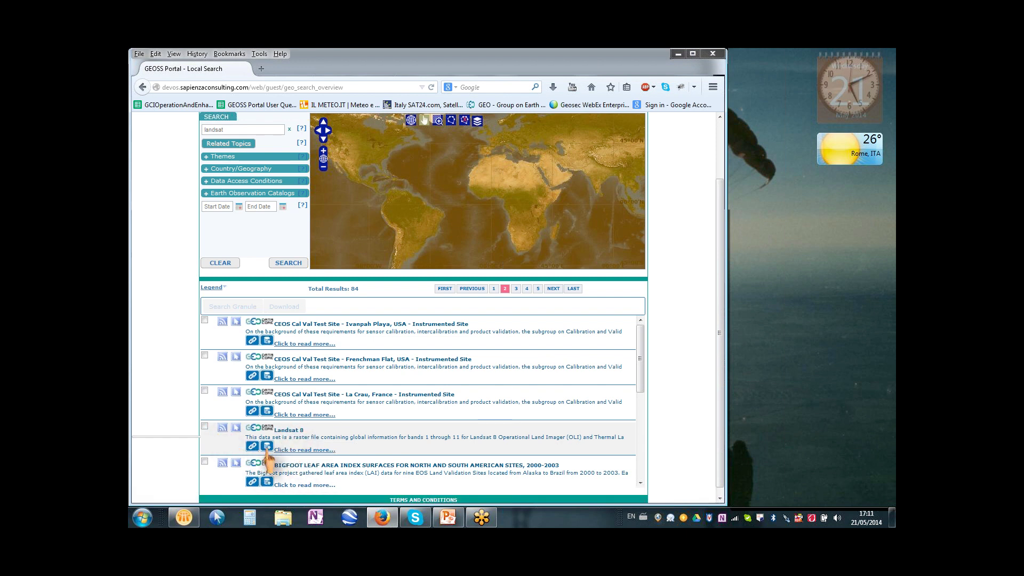
{"action": "left_click", "coordinate": [204, 426]}
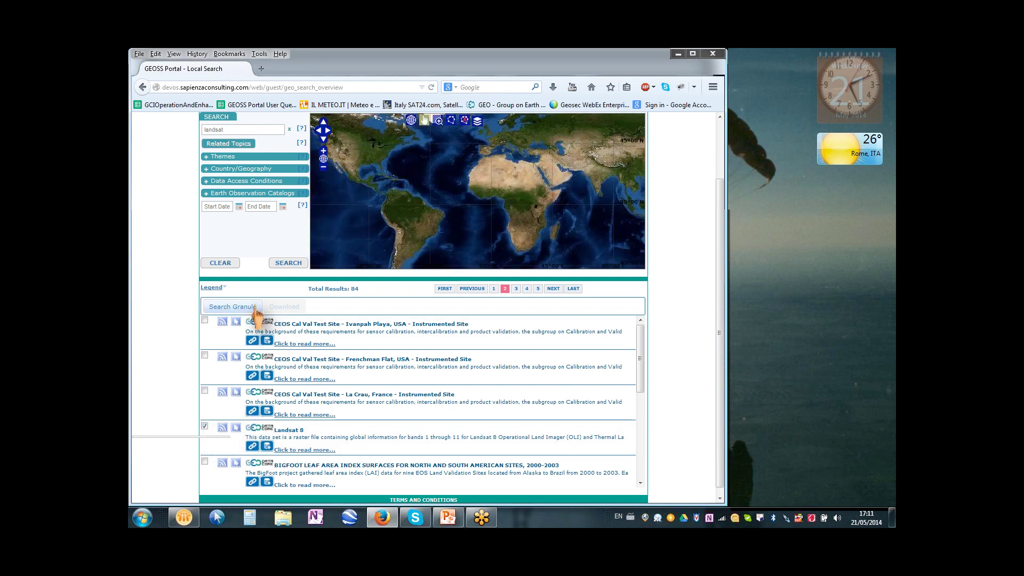
{"action": "left_click", "coordinate": [257, 307]}
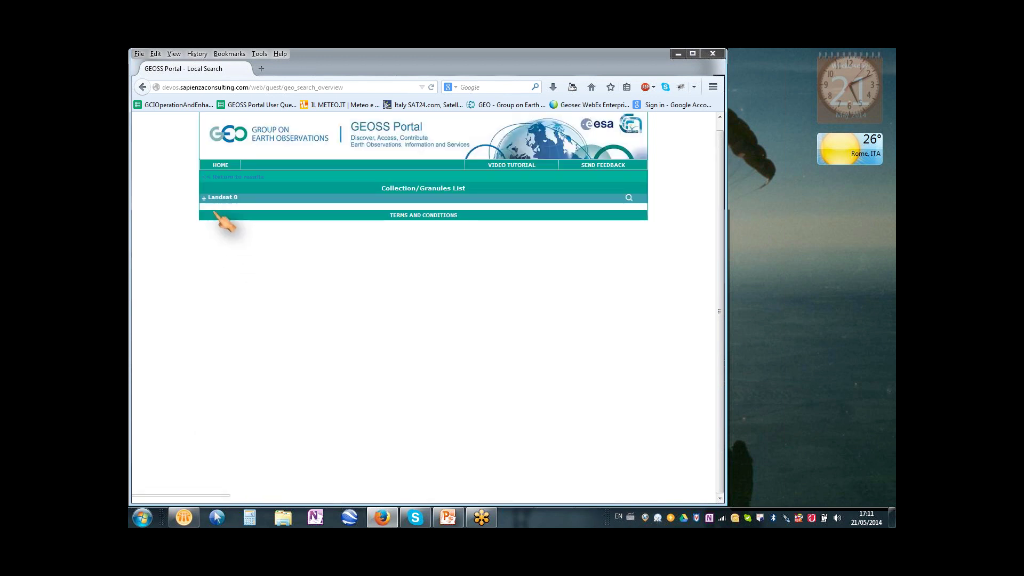
{"action": "left_click", "coordinate": [204, 198]}
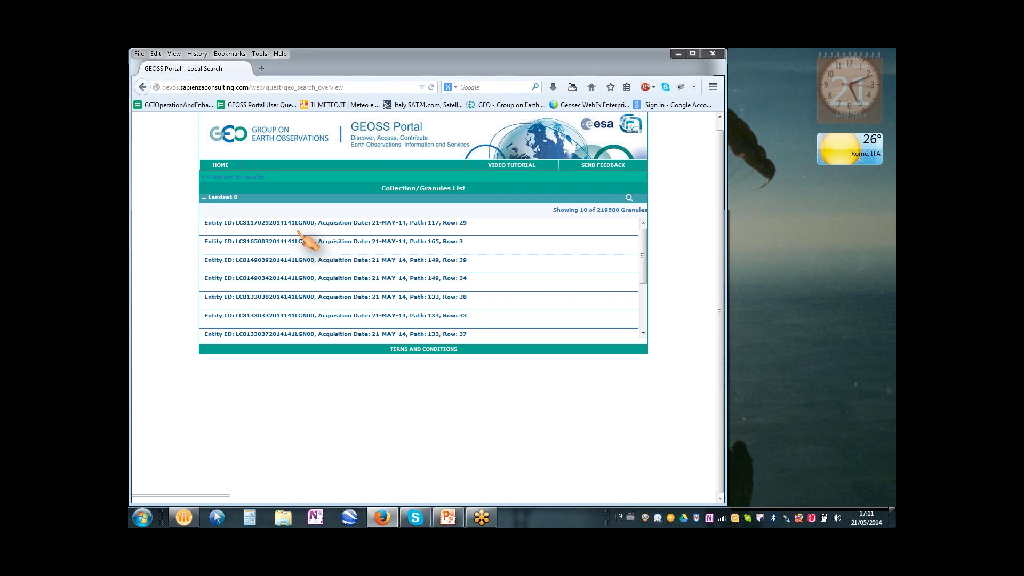
Open the details of the first Landsat 8 granule, Path 117, Row 29, and review its metadata through to the Distribution Information.
{"action": "left_click", "coordinate": [401, 225]}
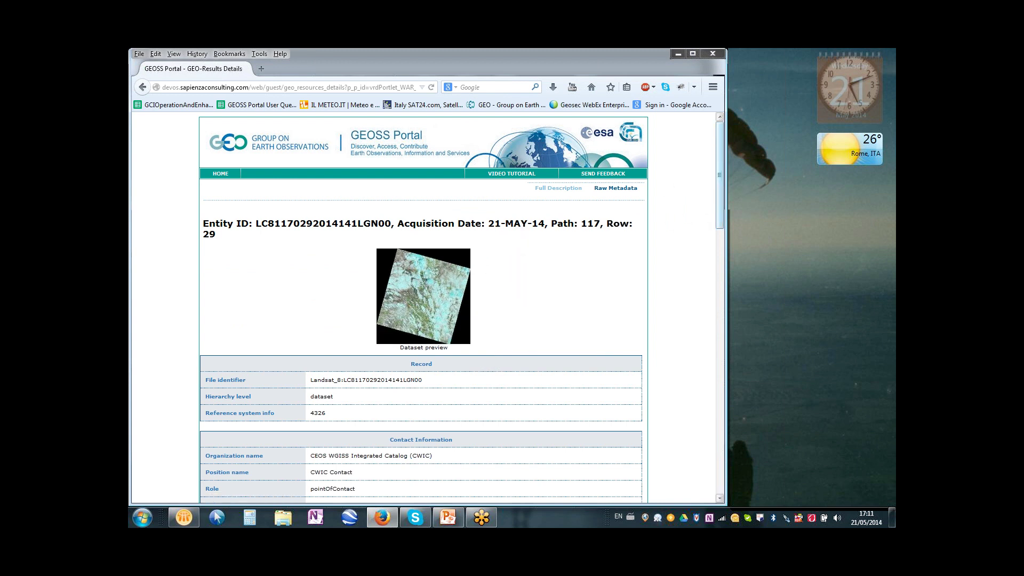
{"action": "left_click_drag", "start_coordinate": [719, 174], "coordinate": [720, 330]}
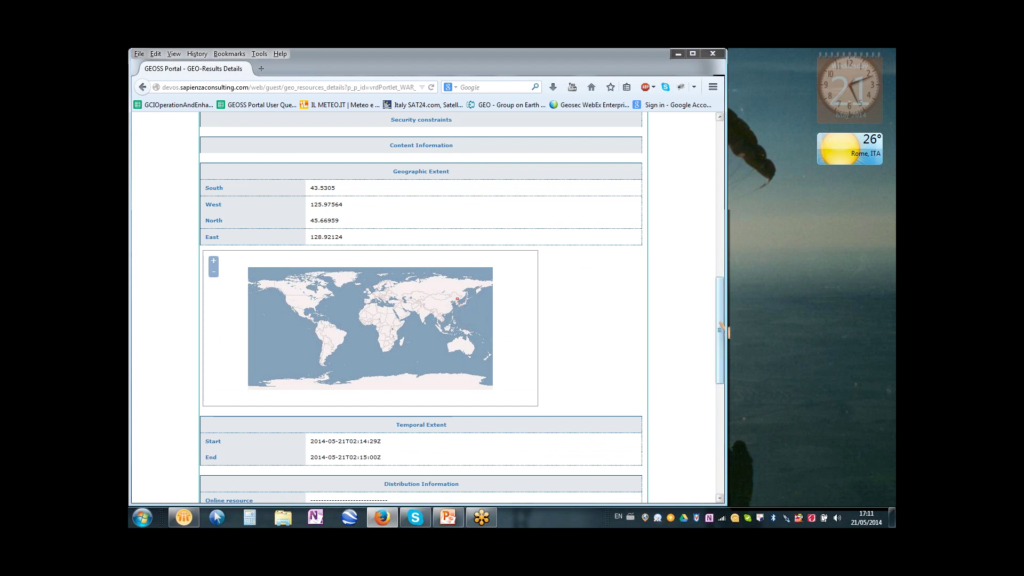
{"action": "left_click_drag", "start_coordinate": [719, 330], "coordinate": [720, 407]}
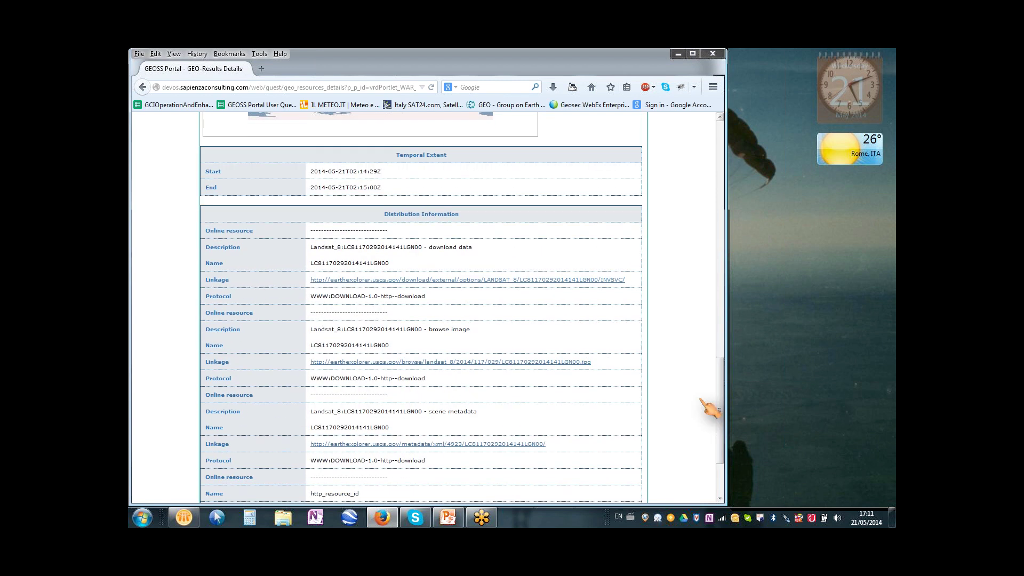
Follow the granule's download data link to USGS EarthExplorer, sign in with the prefilled credentials, and go back after viewing the download options.
{"action": "left_click", "coordinate": [447, 281]}
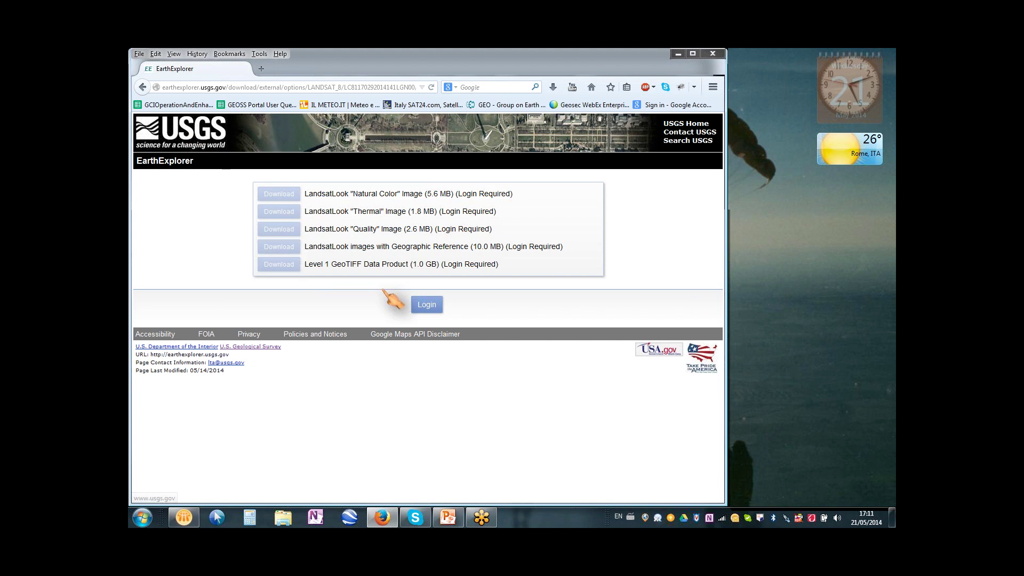
{"action": "left_click", "coordinate": [435, 312]}
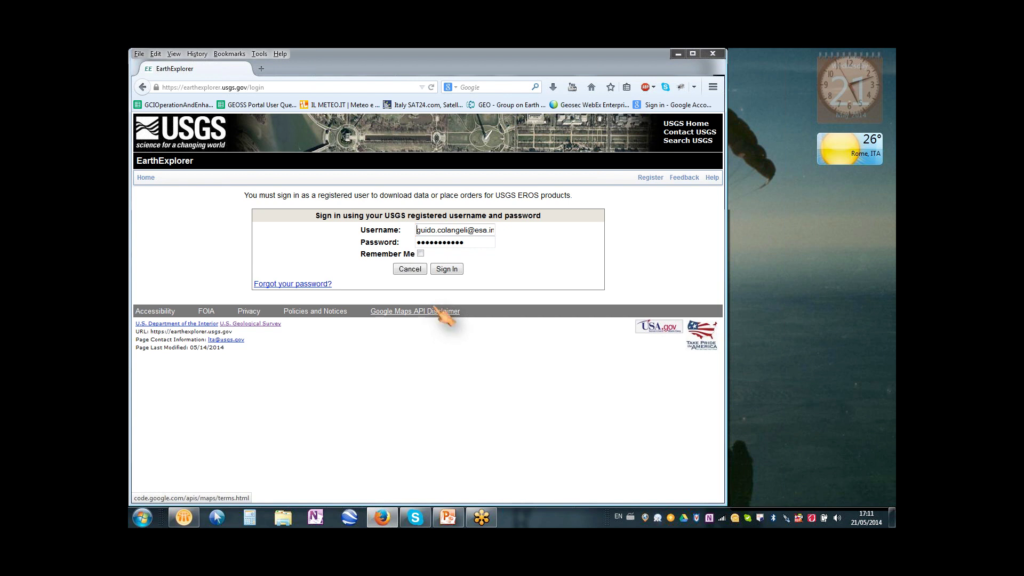
{"action": "left_click", "coordinate": [442, 269]}
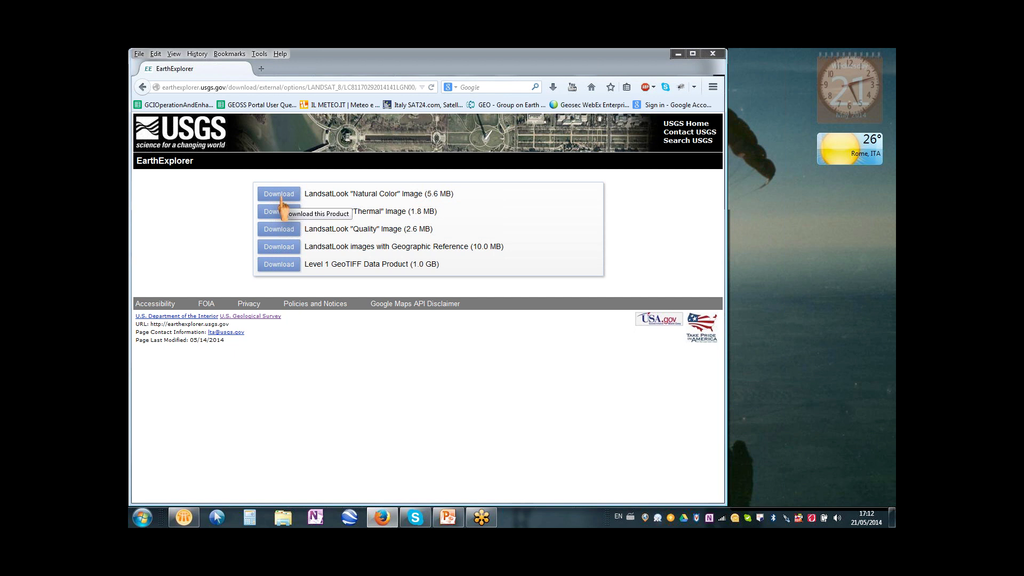
{"action": "left_click", "coordinate": [143, 89]}
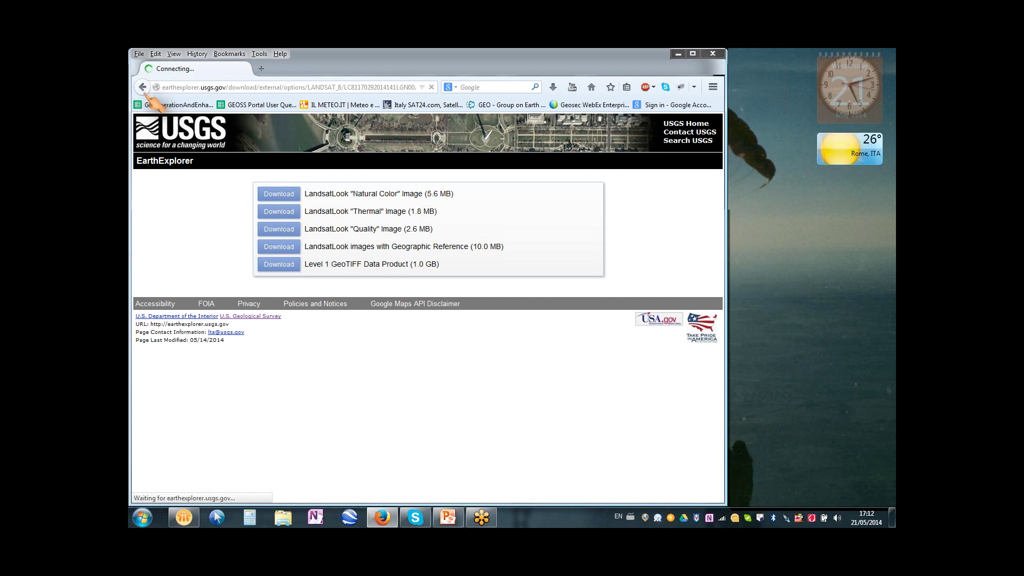